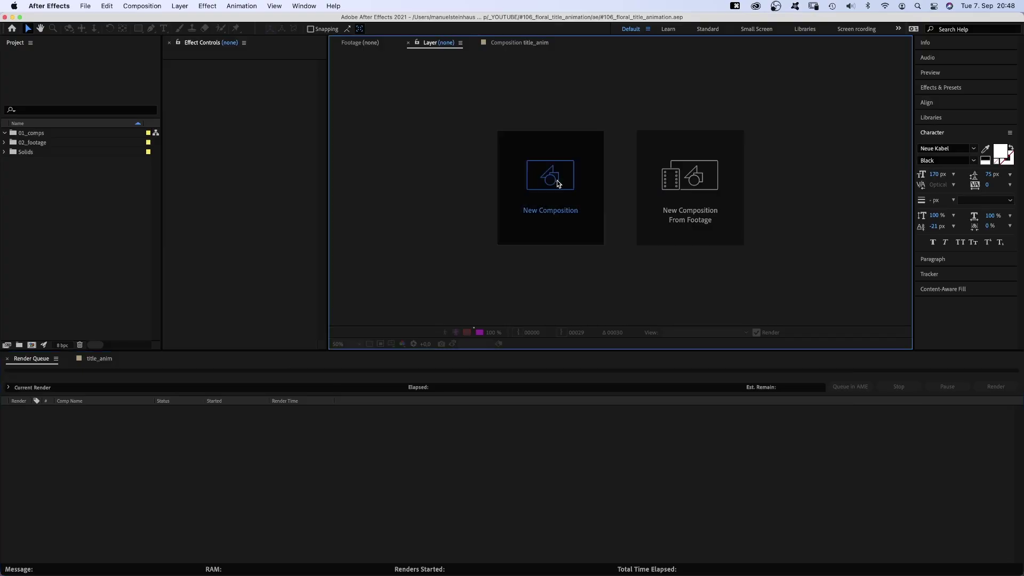
# Step: Create the 1920×1080, 24 fps composition title_animation and show title/action safe guides
pyautogui.click(558, 184)
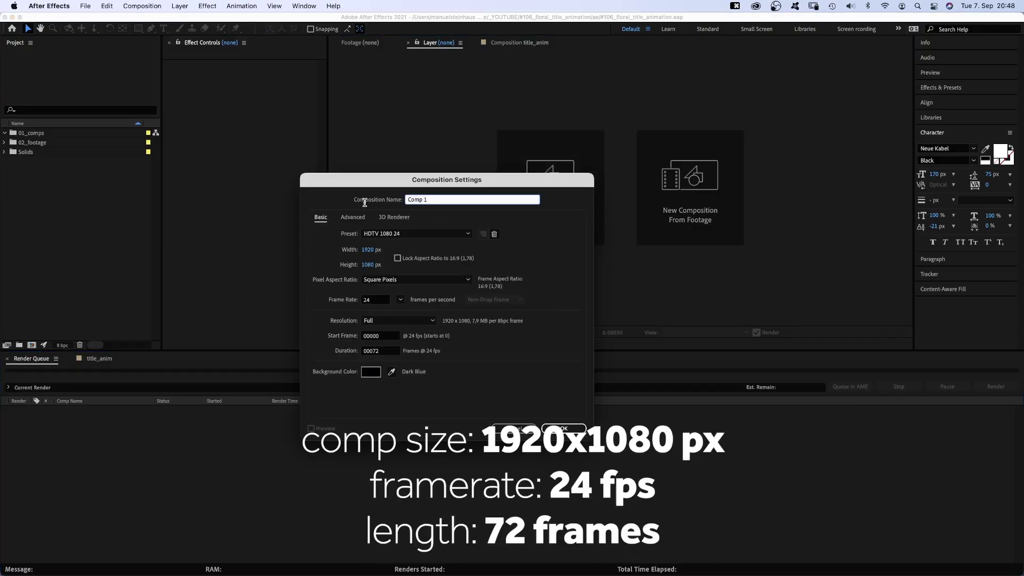
pyautogui.write('title_an')
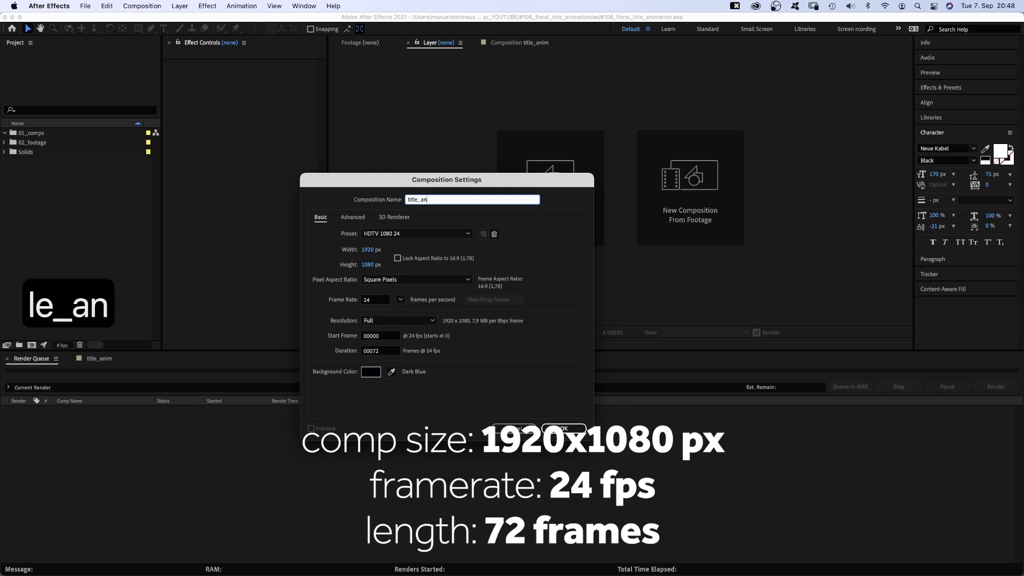
pyautogui.write('imation')
pyautogui.press('Return')
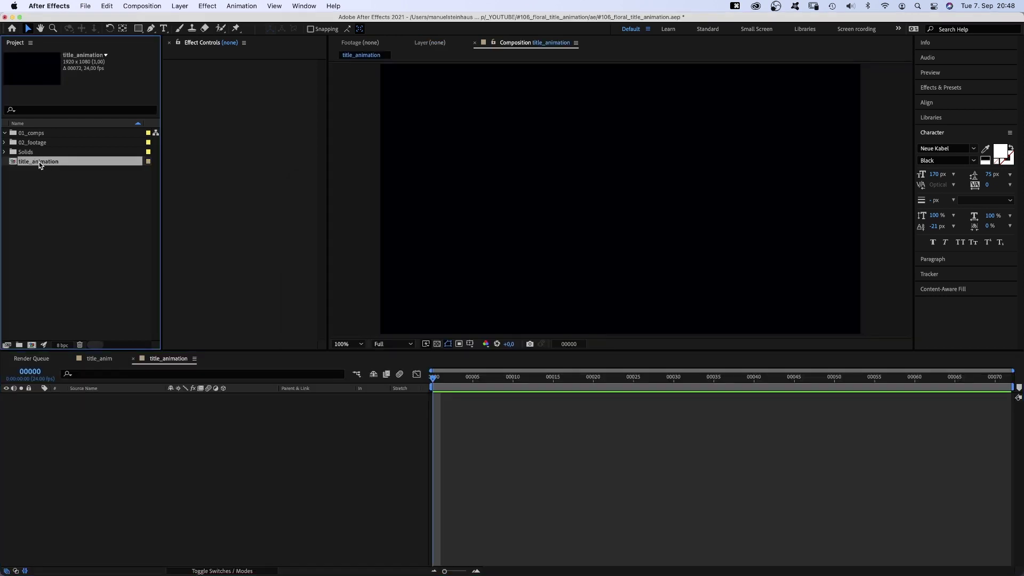
pyautogui.click(469, 343)
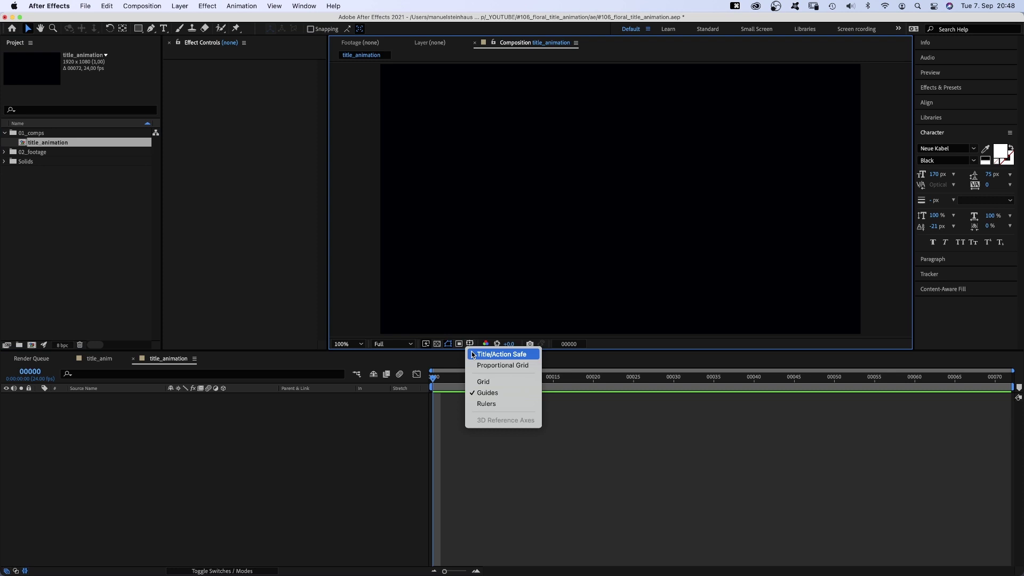
# Step: Draw a two-point Pen path from the comp centre rightward and smooth both points into a gentle curve
pyautogui.click(150, 29)
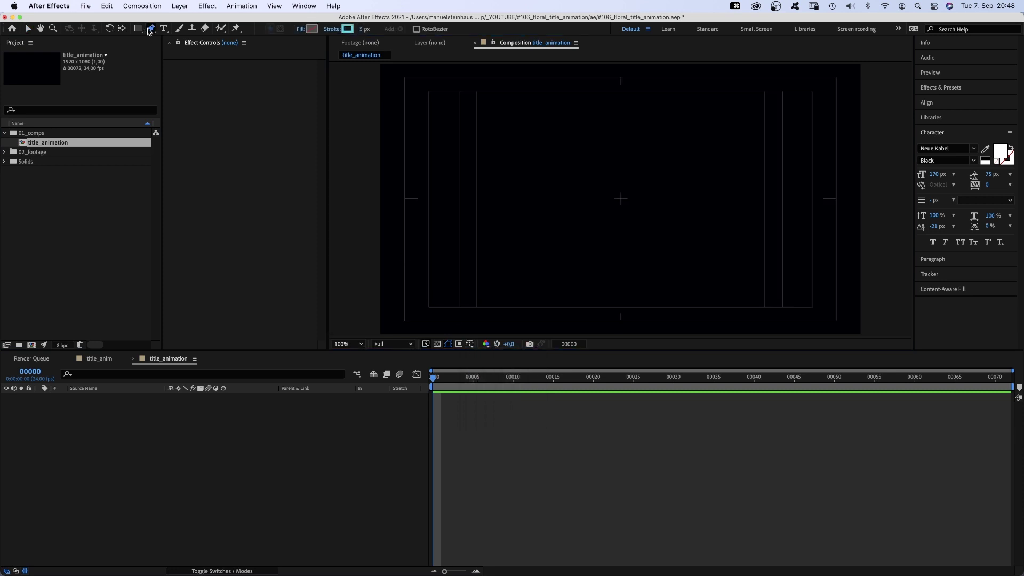
pyautogui.click(622, 201)
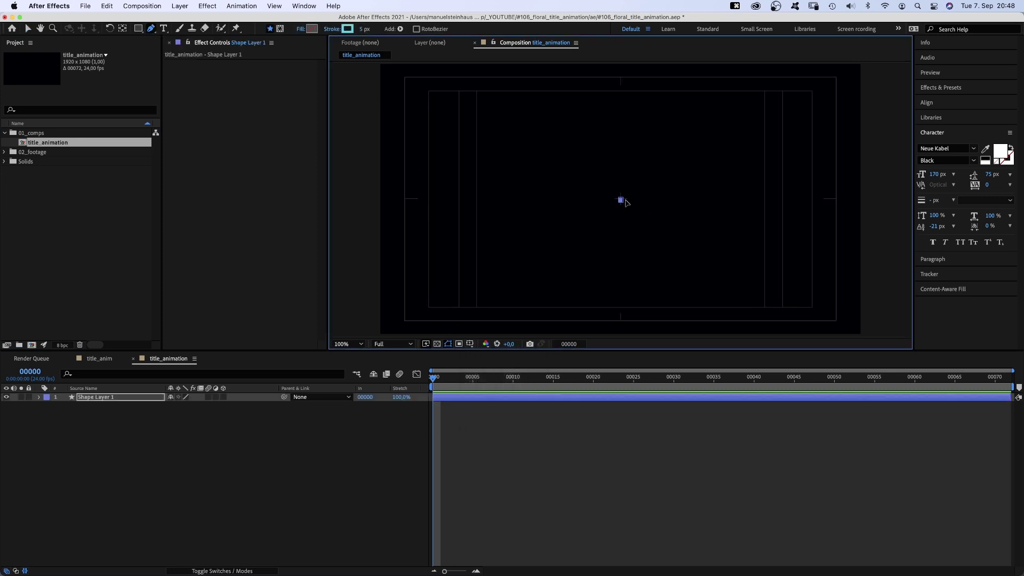
pyautogui.click(801, 183)
pyautogui.moveTo(149, 29); pyautogui.dragTo(166, 64)
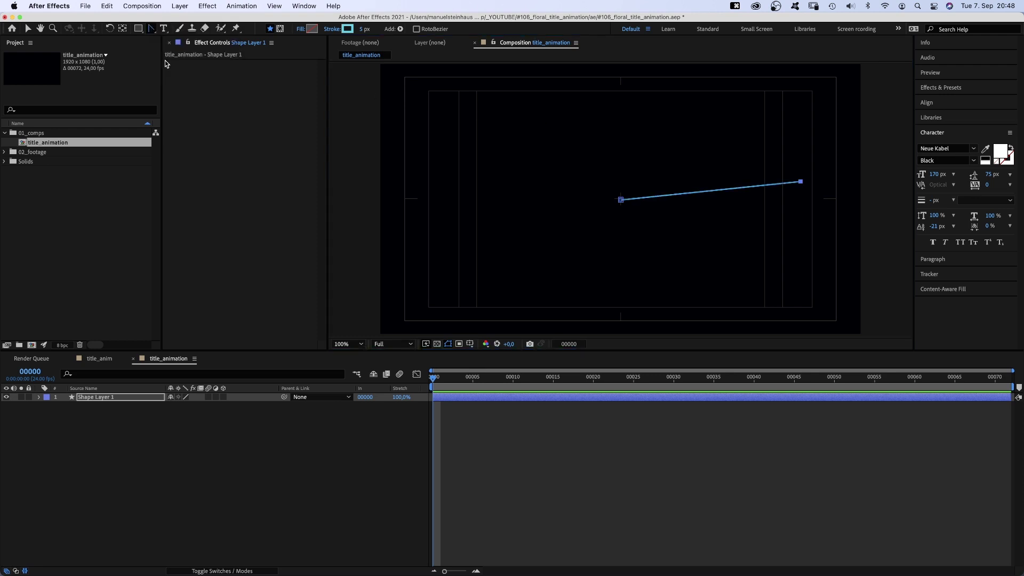
pyautogui.moveTo(621, 201); pyautogui.dragTo(664, 207)
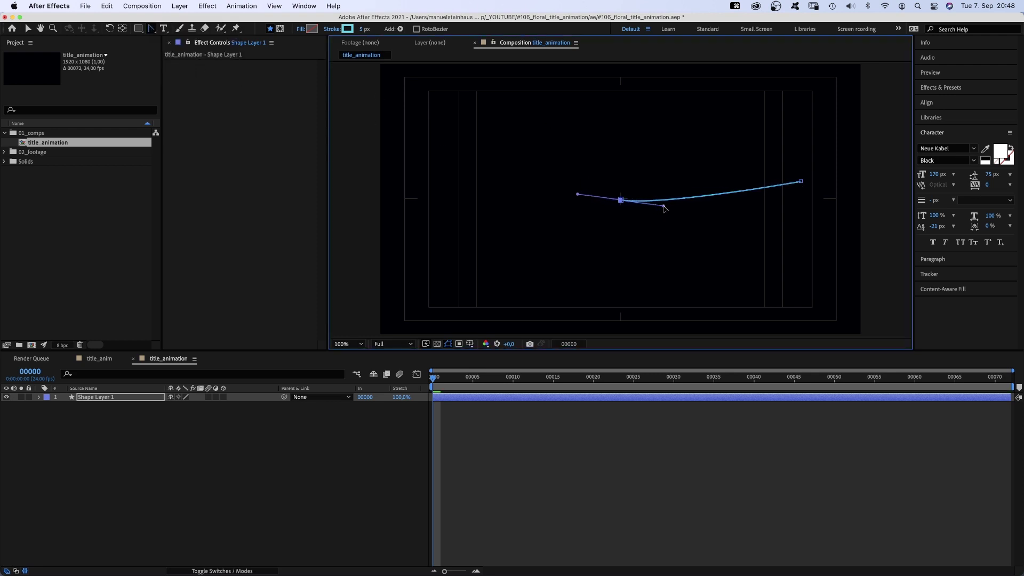
pyautogui.moveTo(800, 183); pyautogui.dragTo(833, 202)
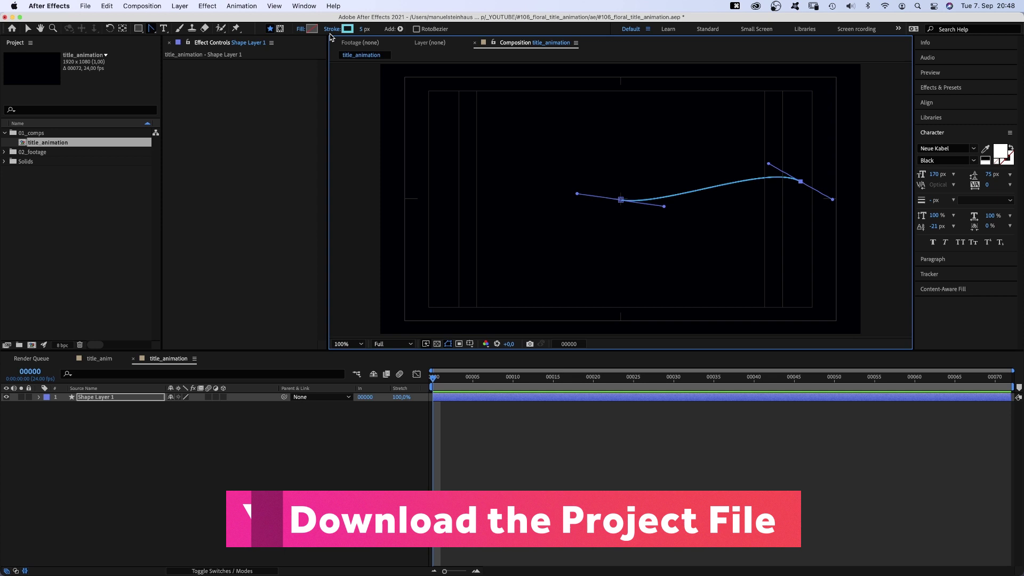
# Step: Set the stroke width to 235 px and darken its colour to a deeper cyan
pyautogui.click(361, 29)
pyautogui.write('2')
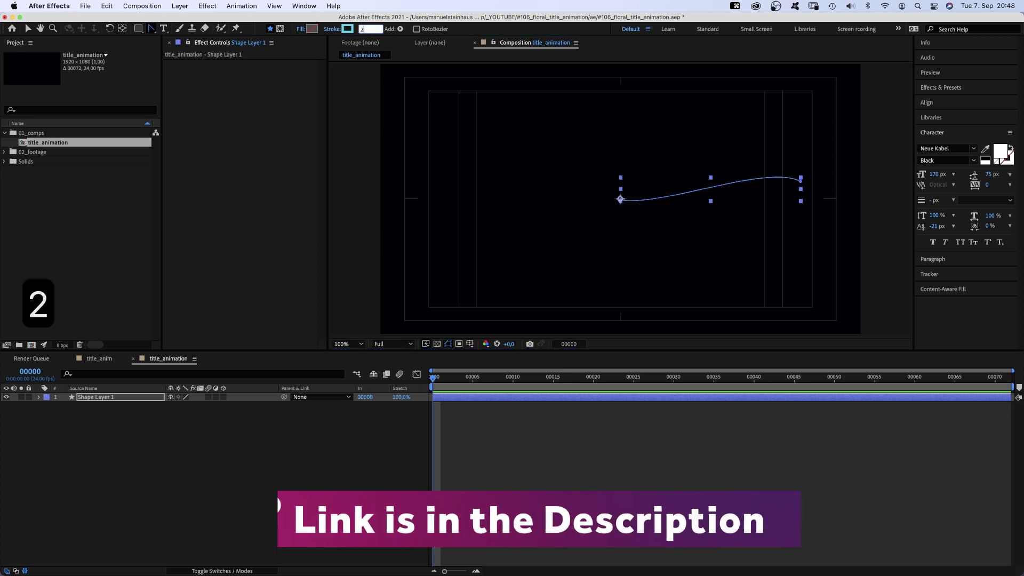
pyautogui.write('35')
pyautogui.press('Return')
pyautogui.click(347, 30)
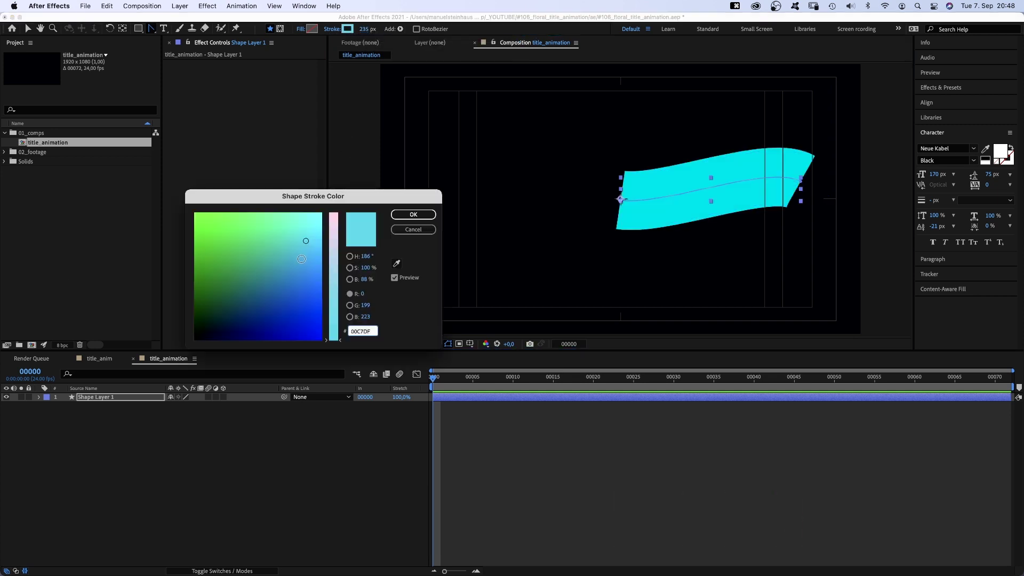
pyautogui.moveTo(301, 258); pyautogui.dragTo(290, 258)
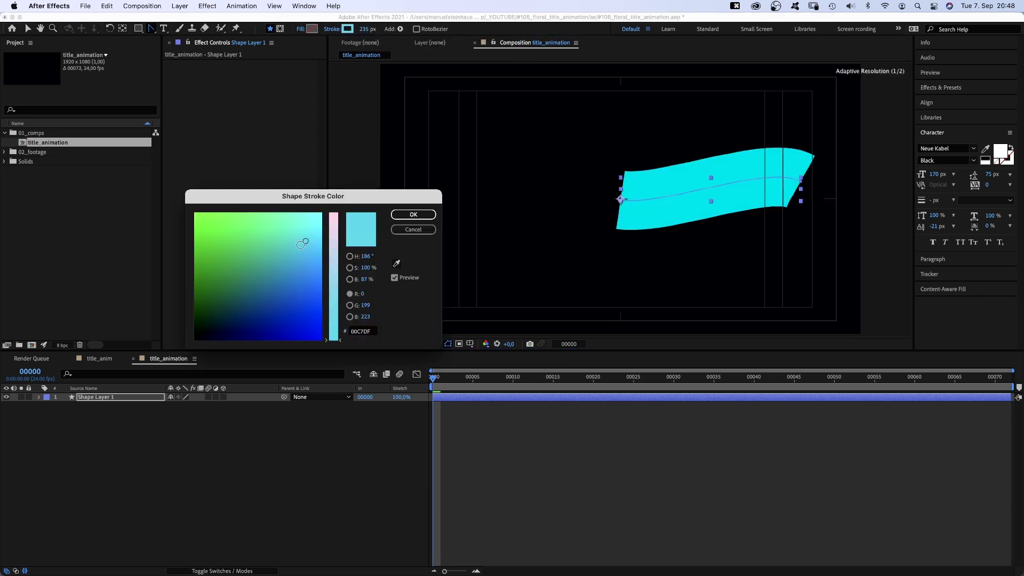
pyautogui.click(405, 217)
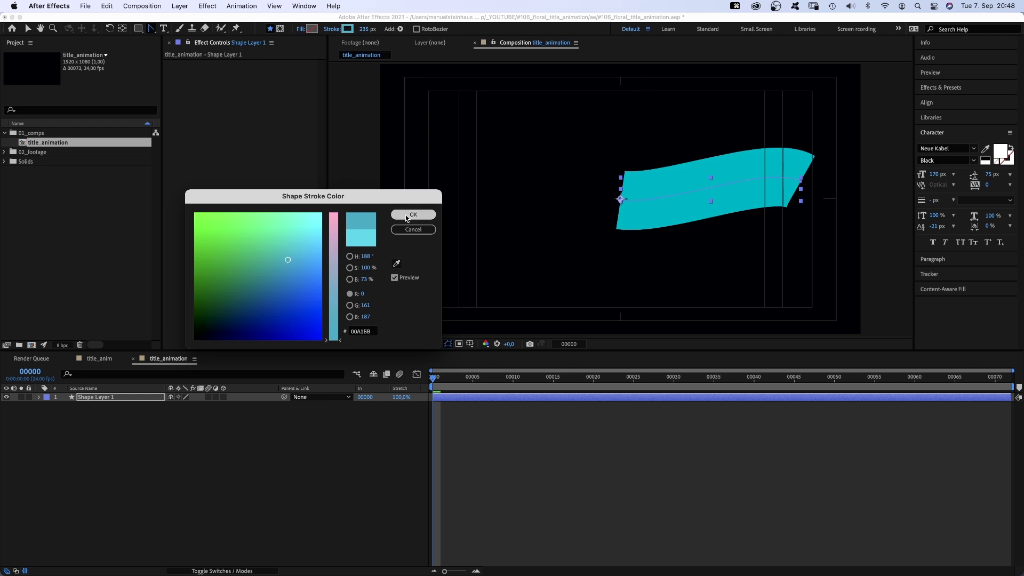
# Step: Rename the shape layer to leaf_big_1
pyautogui.click(84, 397)
pyautogui.press('Return')
pyautogui.write('leaf_b')
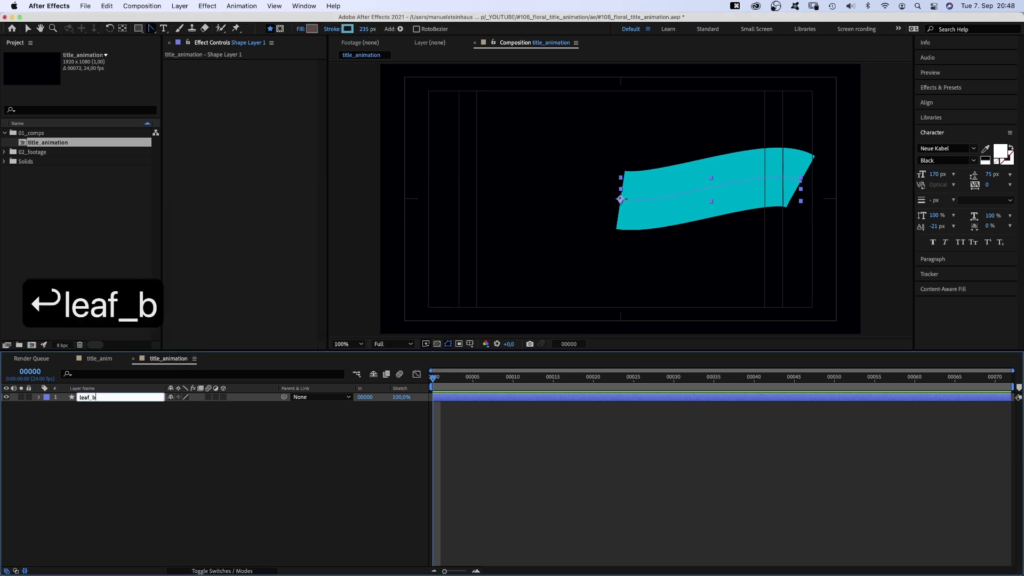
pyautogui.write('ig_1')
pyautogui.press('Return')
# Step: At frame 15, record a keyframe on the leaf shape's Path
pyautogui.moveTo(545, 377); pyautogui.dragTo(555, 393)
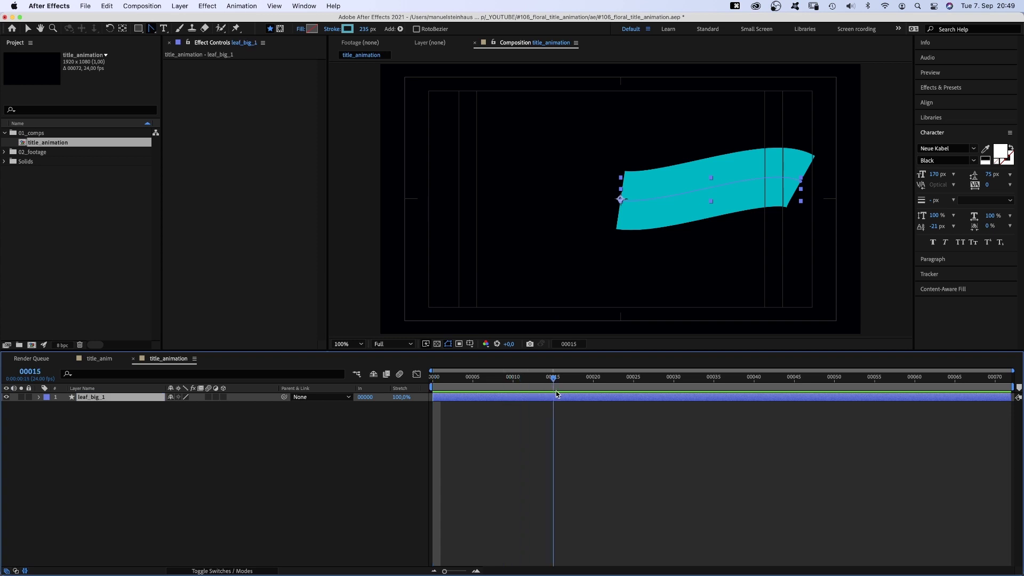
pyautogui.click(39, 397)
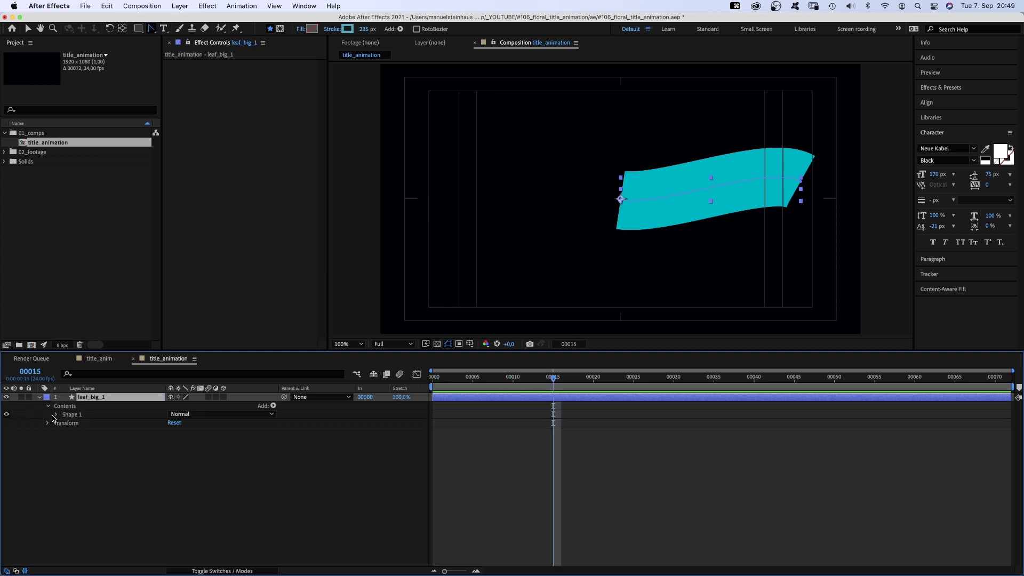
pyautogui.click(56, 414)
pyautogui.click(80, 432)
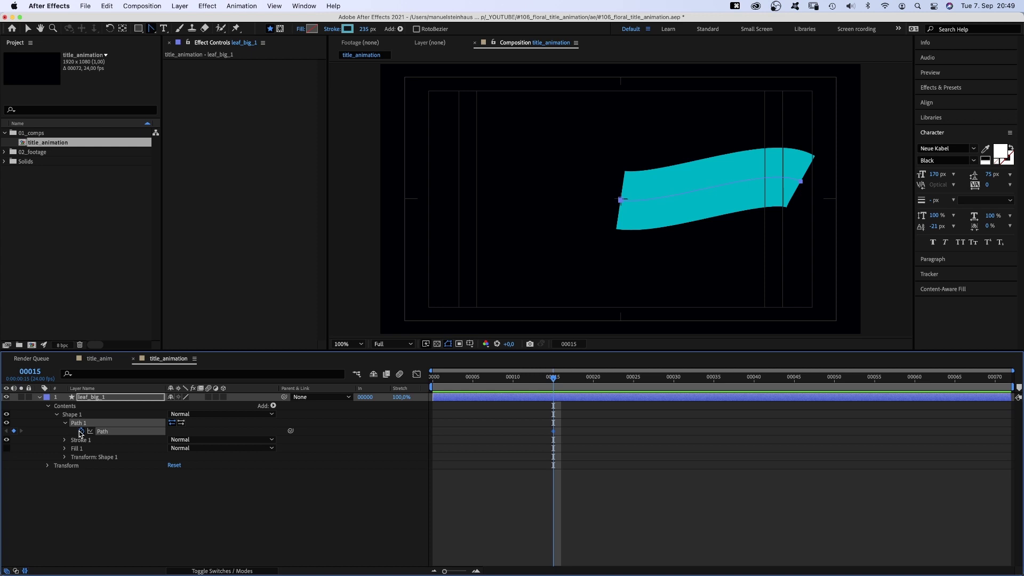
# Step: Give the stroke round caps, a 100% tapered end and 40% end ease
pyautogui.click(66, 440)
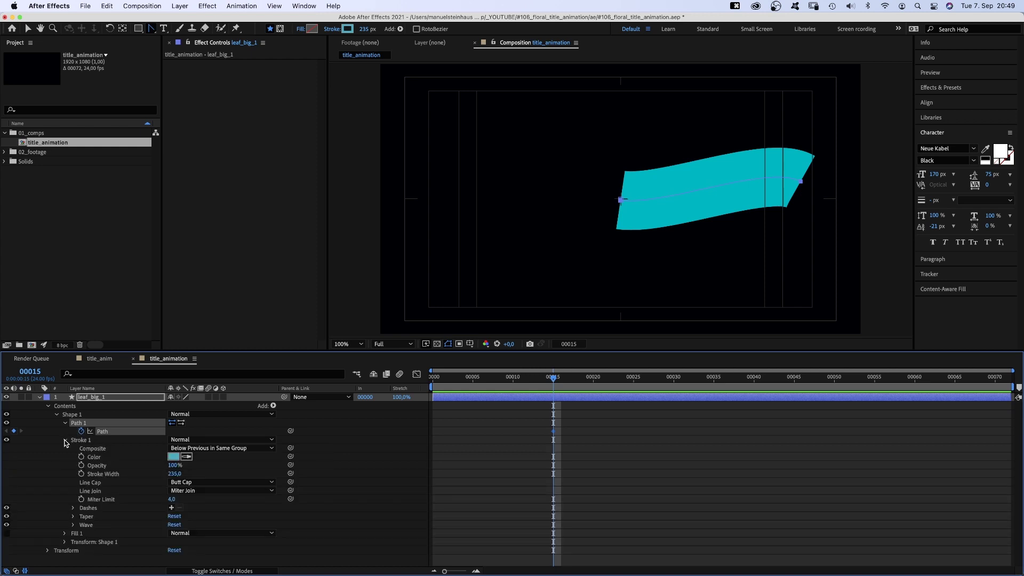
pyautogui.click(204, 482)
pyautogui.click(202, 503)
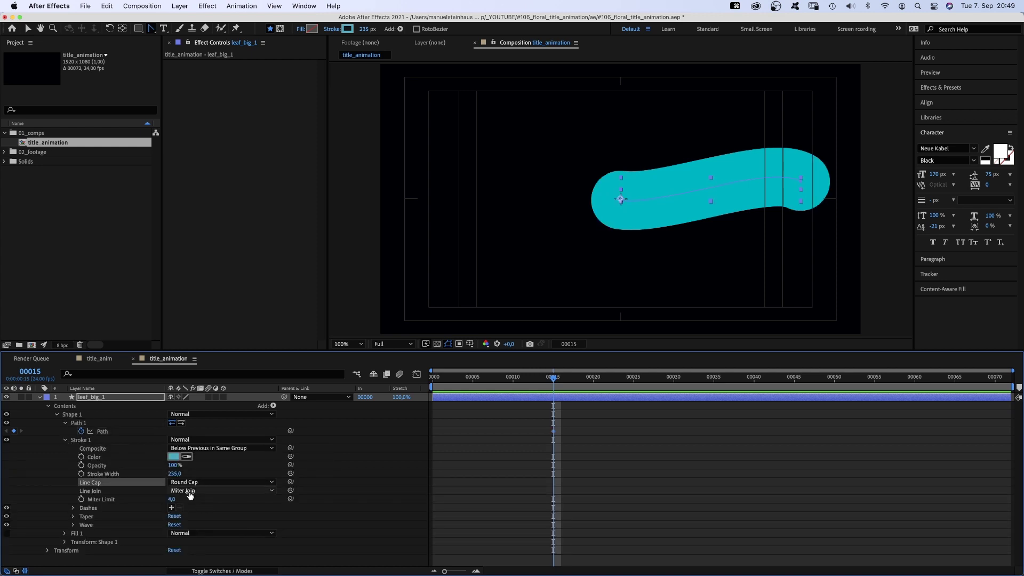
pyautogui.click(72, 516)
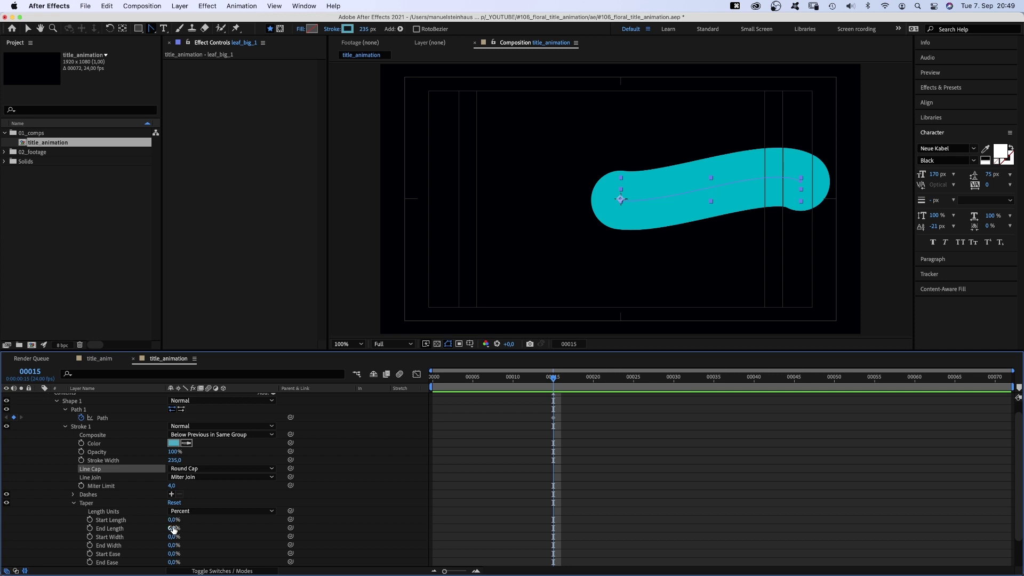
pyautogui.moveTo(174, 529); pyautogui.dragTo(238, 536)
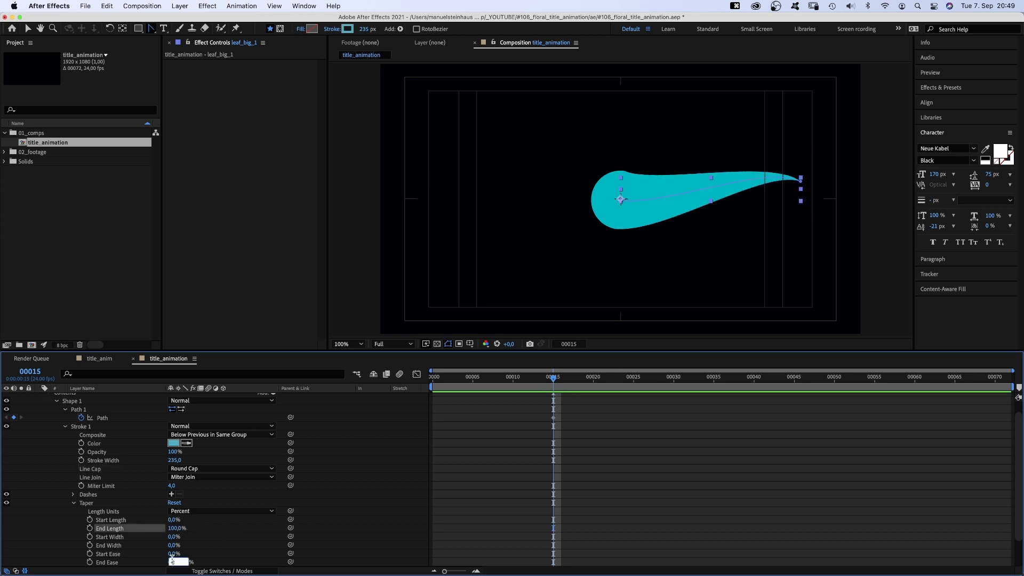
pyautogui.write('40')
pyautogui.press('Return')
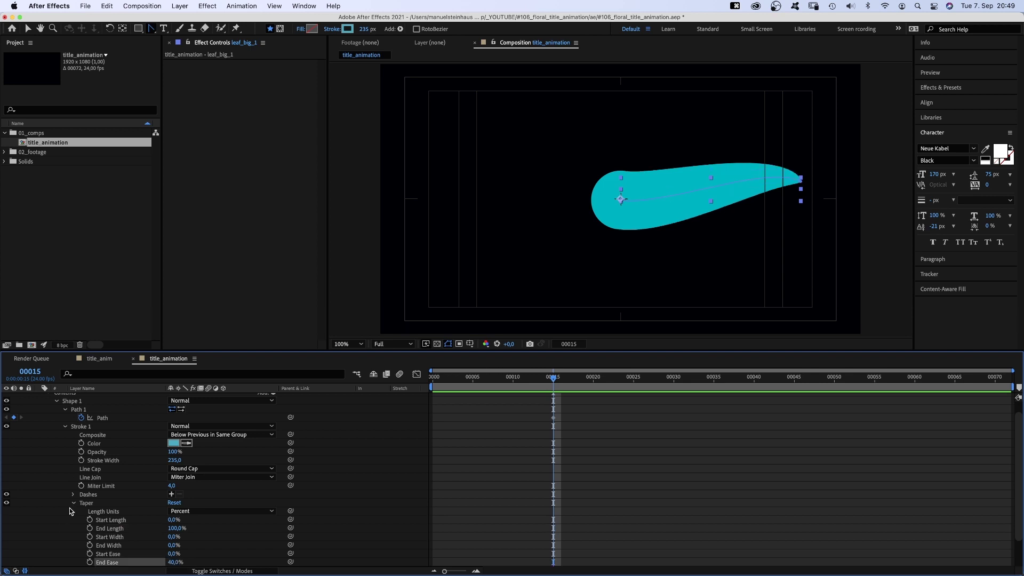
pyautogui.click(73, 504)
# Step: Add a subtle stroke wave with amount 2% and wavelength 300
pyautogui.click(72, 525)
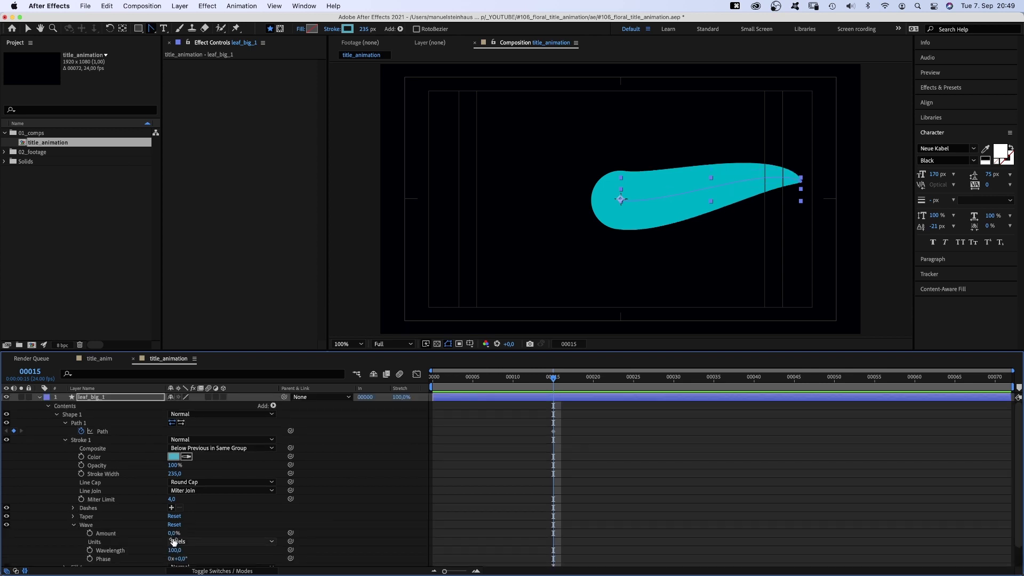
pyautogui.write('2')
pyautogui.press('Return')
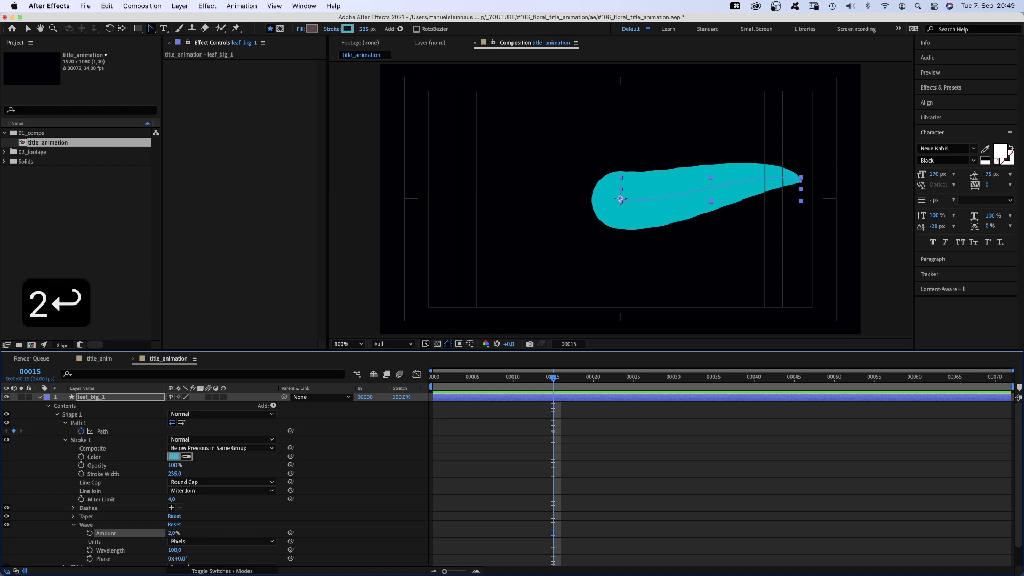
pyautogui.click(174, 550)
pyautogui.write('300')
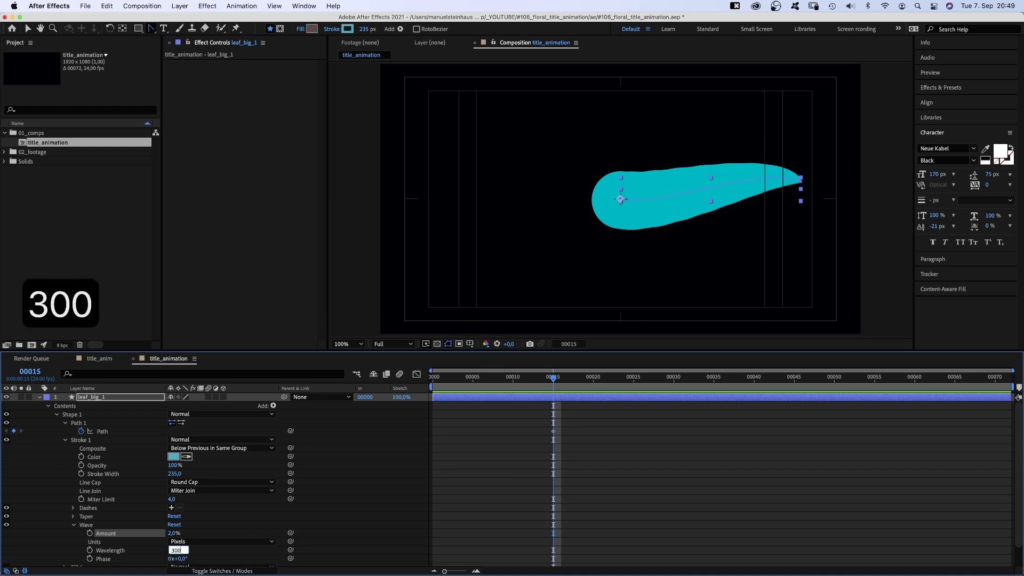
pyautogui.press('Return')
pyautogui.click(72, 525)
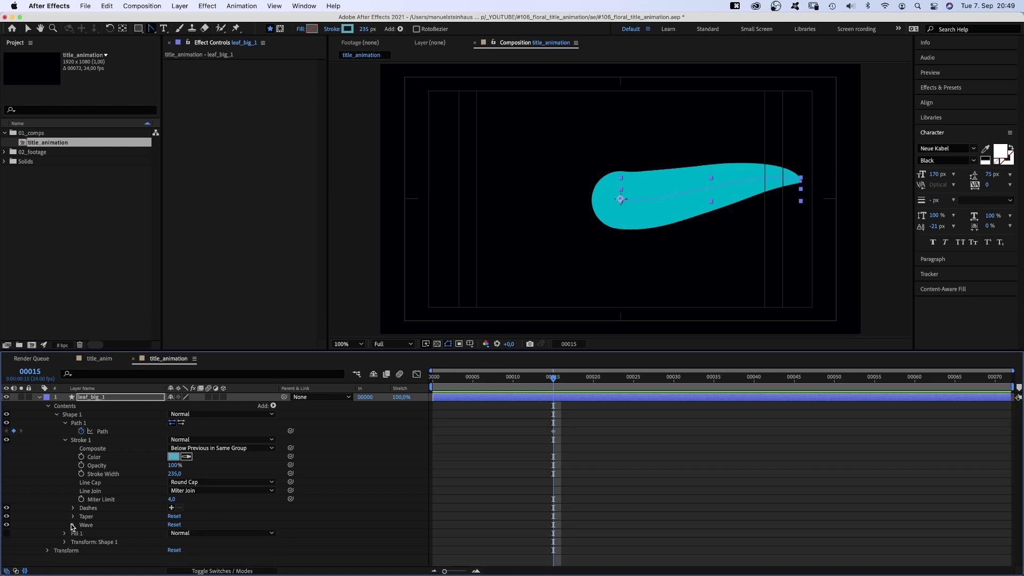
# Step: Add Trim Paths and keyframe its End and the Stroke Width at frame 15
pyautogui.click(273, 406)
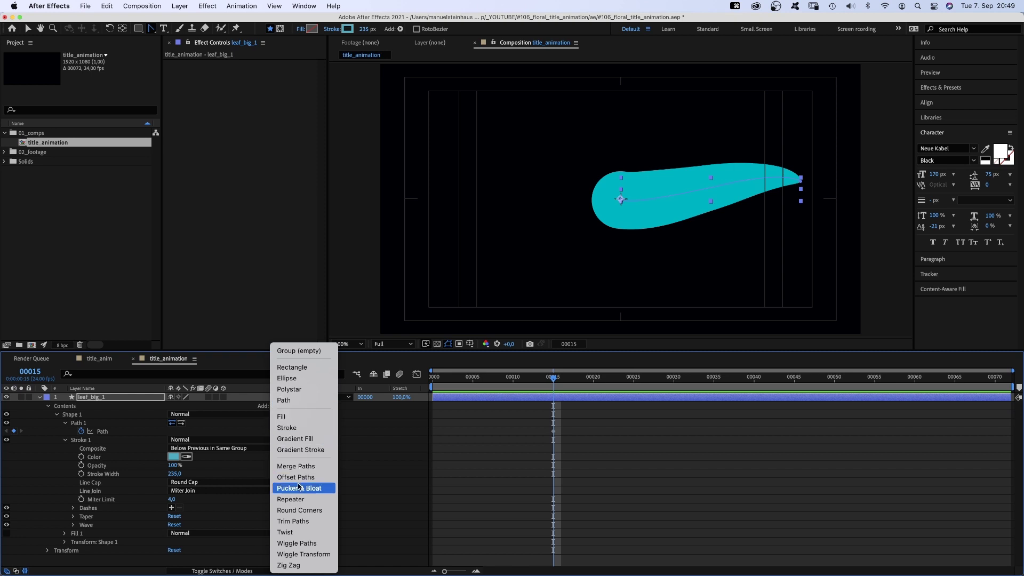
pyautogui.click(295, 523)
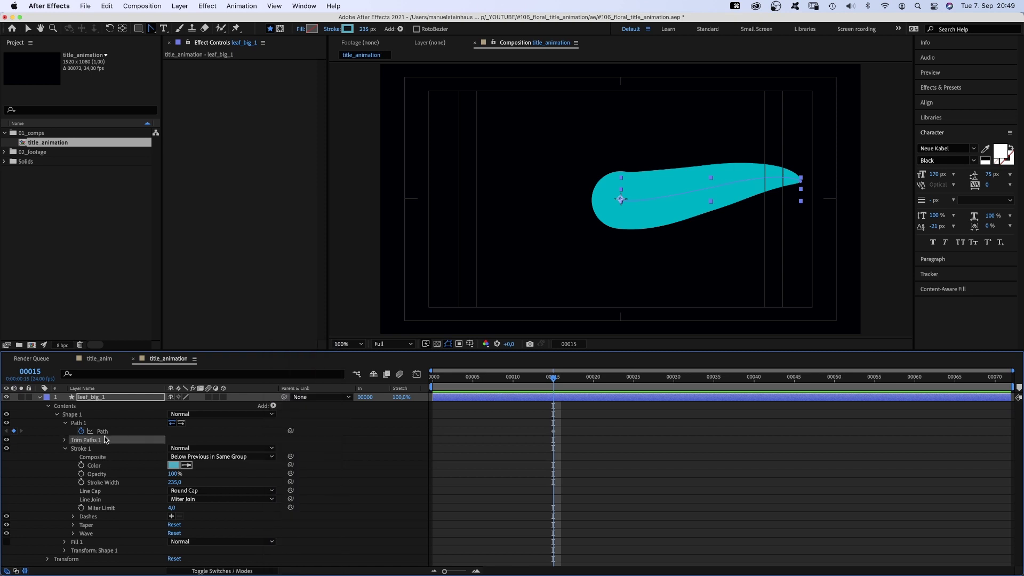
pyautogui.click(64, 440)
pyautogui.click(80, 457)
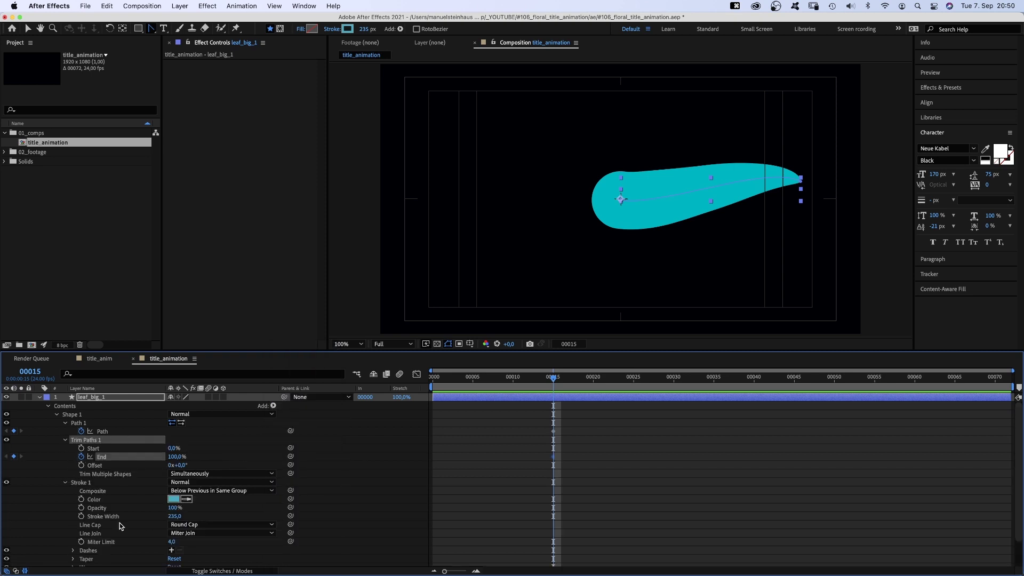
pyautogui.click(81, 516)
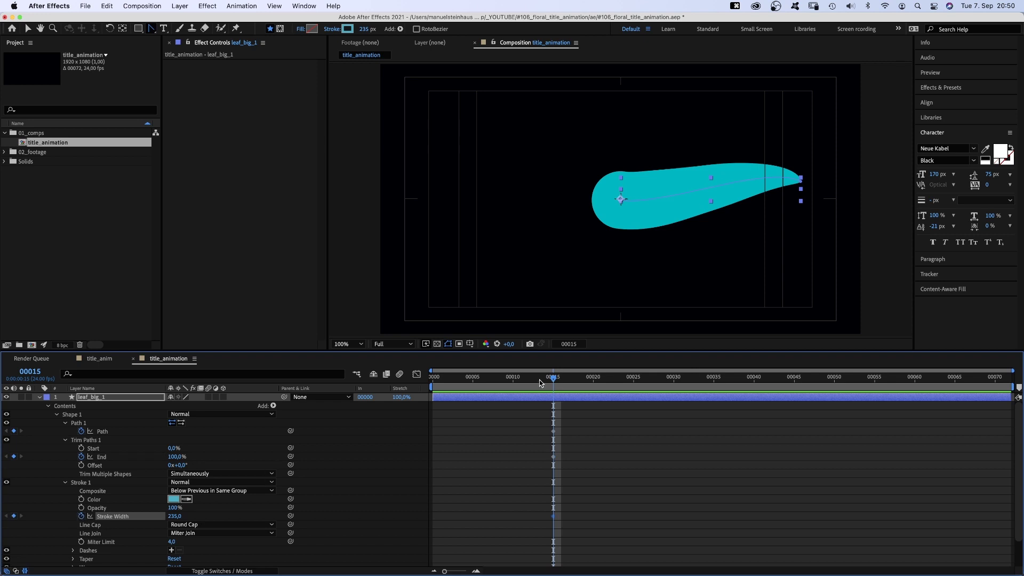
# Step: At frame 0, set Trim End to 0% and Stroke Width to 10
pyautogui.moveTo(552, 379); pyautogui.dragTo(433, 379)
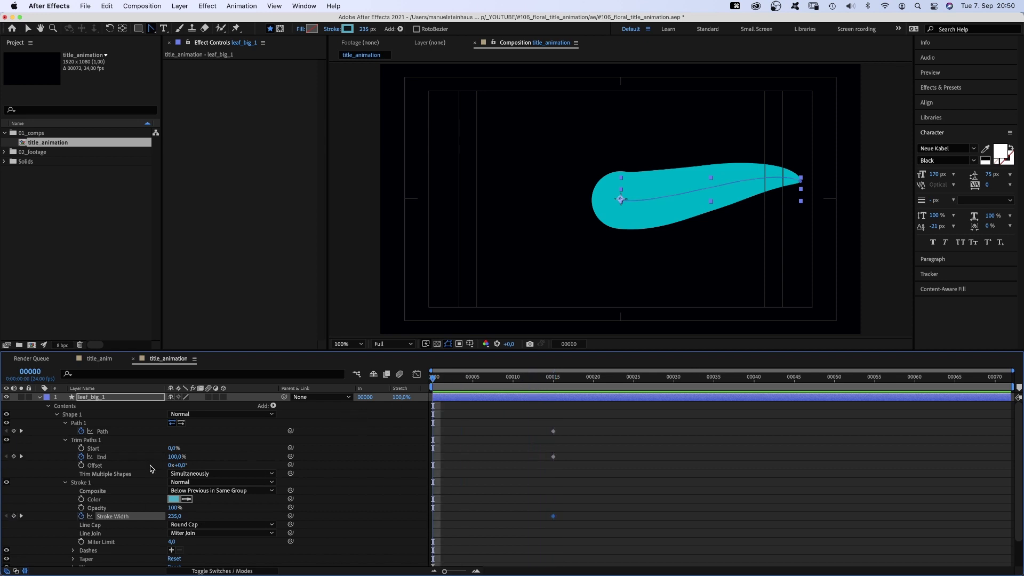
pyautogui.moveTo(170, 459); pyautogui.dragTo(128, 460)
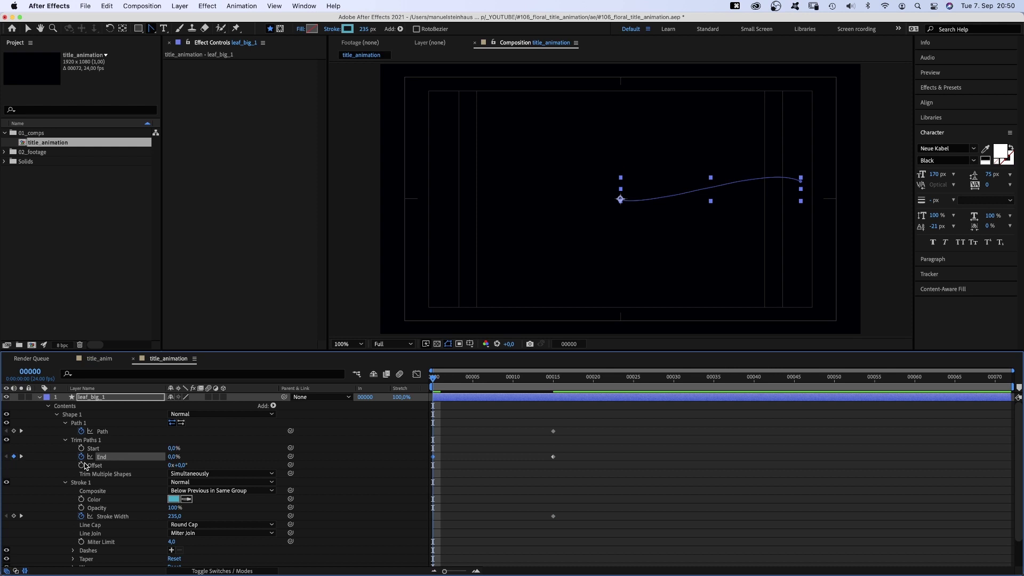
pyautogui.click(175, 516)
pyautogui.write('10')
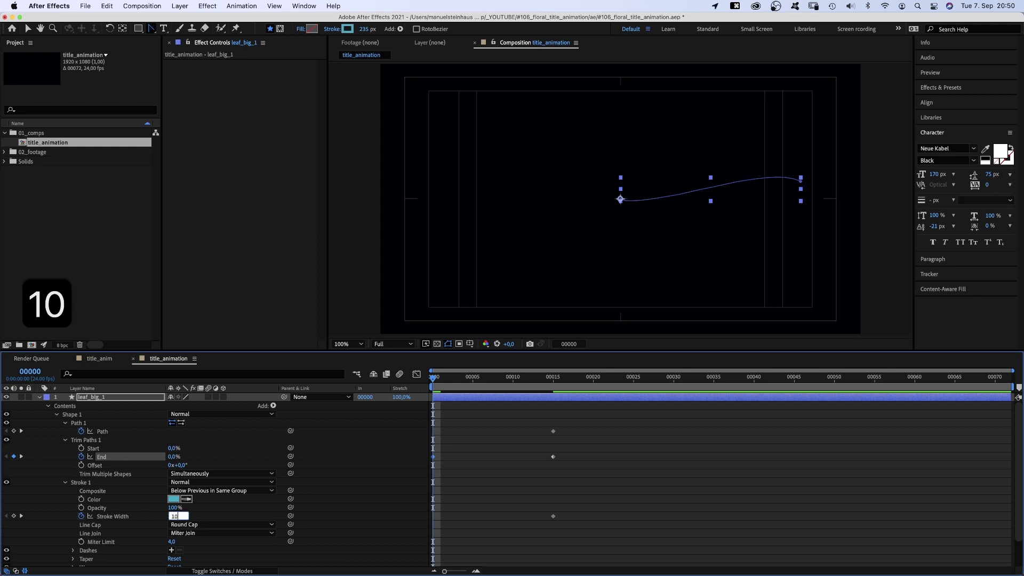
pyautogui.press('Return')
# Step: Reshape the frame-0 path into a tighter downward-curling arc
pyautogui.click(150, 420)
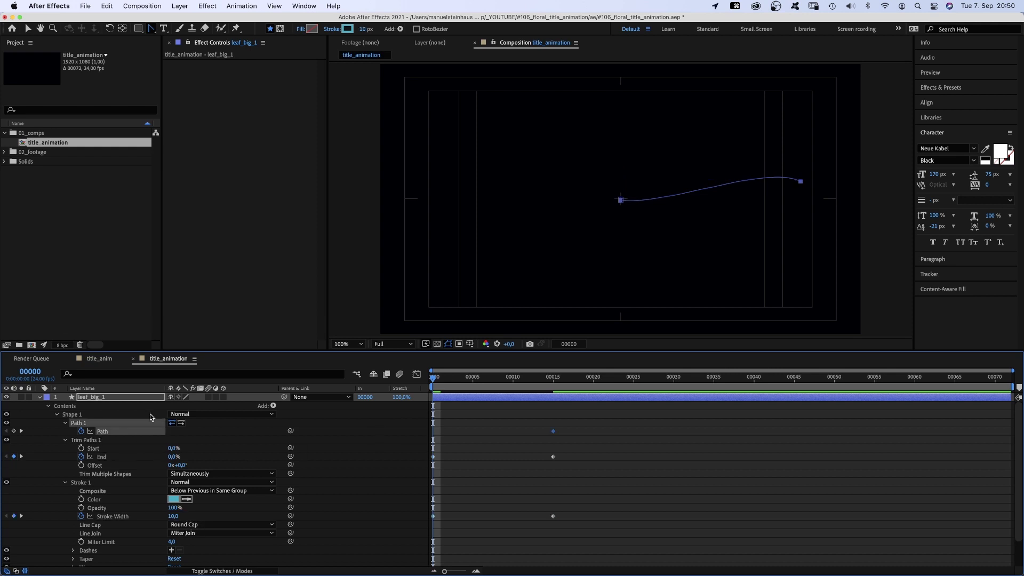
pyautogui.moveTo(621, 199); pyautogui.dragTo(651, 213)
pyautogui.moveTo(800, 181); pyautogui.dragTo(726, 200)
pyautogui.press('v')
pyautogui.moveTo(576, 194); pyautogui.dragTo(590, 176)
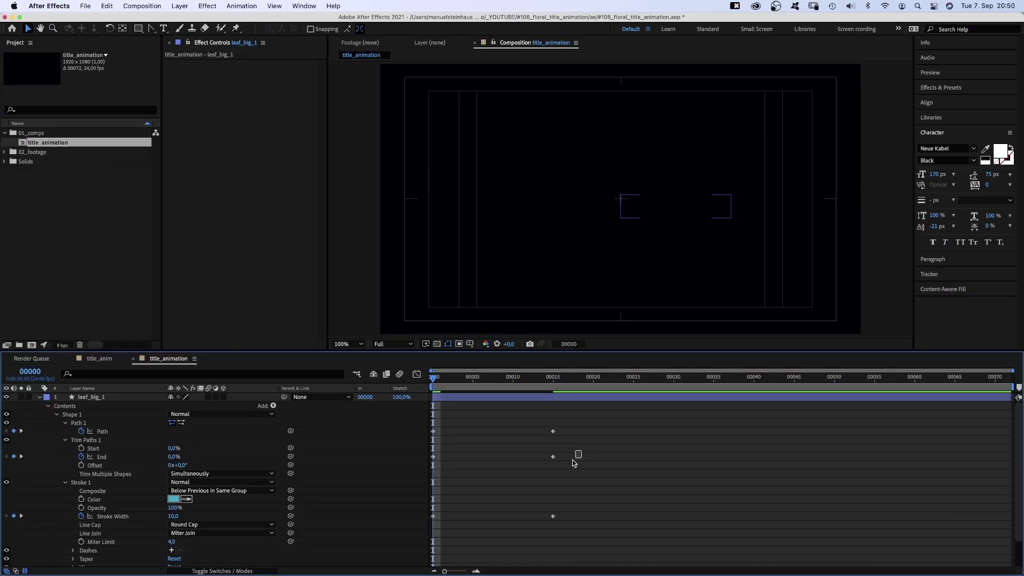
# Step: In the speed graph, ease the growth keyframes into frame 15 at 100% influence and preview the result
pyautogui.moveTo(582, 450); pyautogui.dragTo(419, 525)
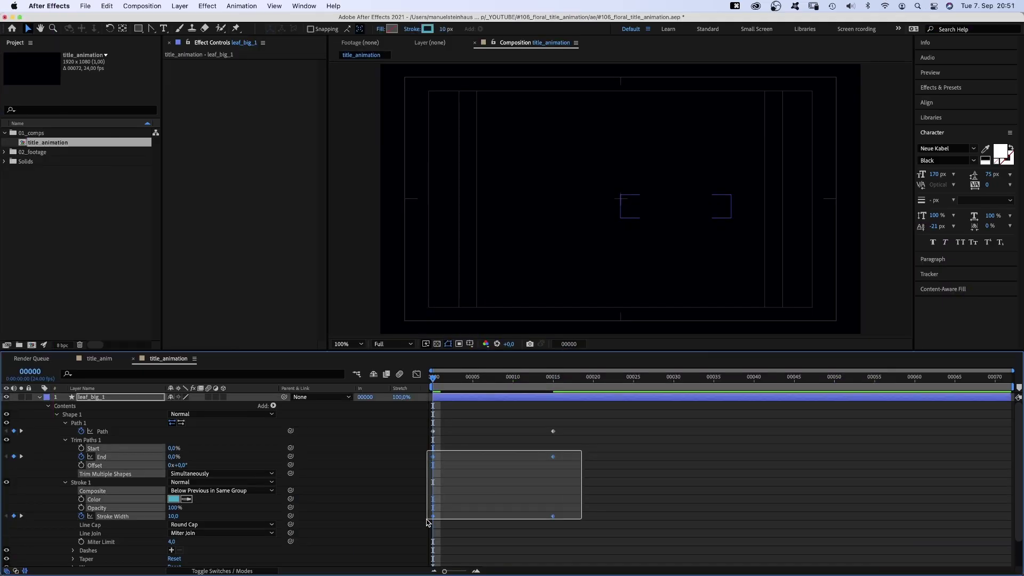
pyautogui.click(416, 374)
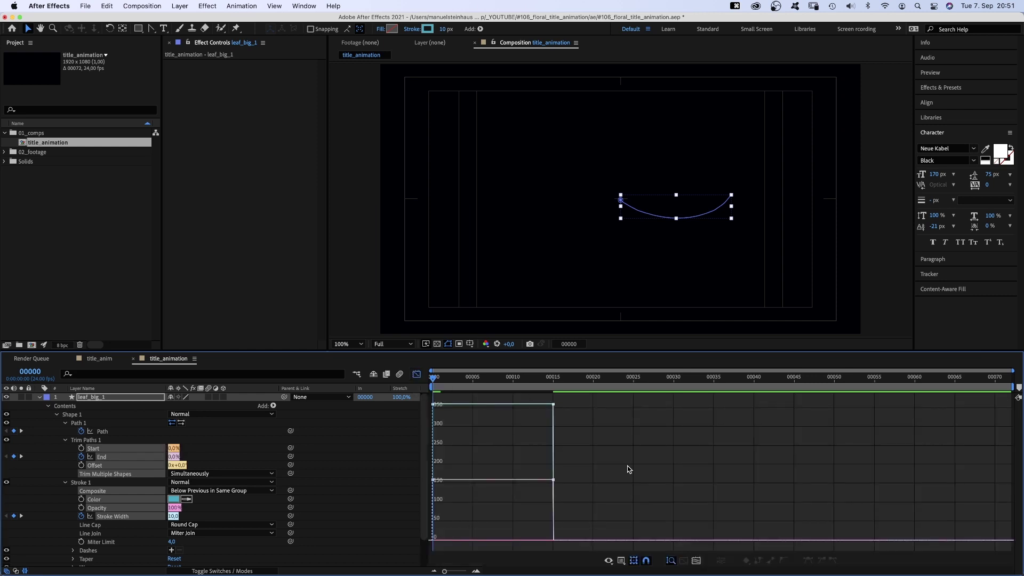
pyautogui.click(646, 562)
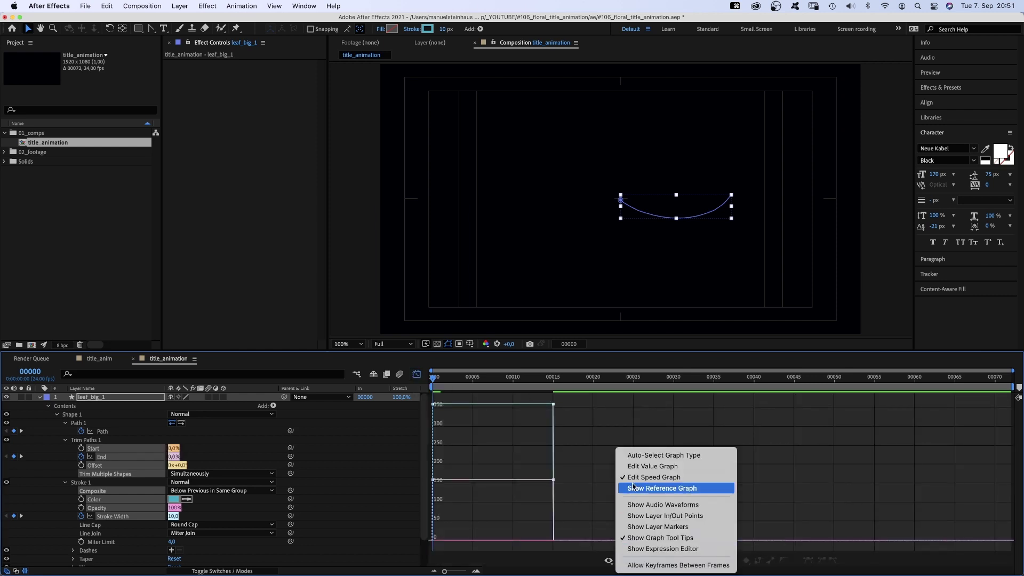
pyautogui.click(638, 477)
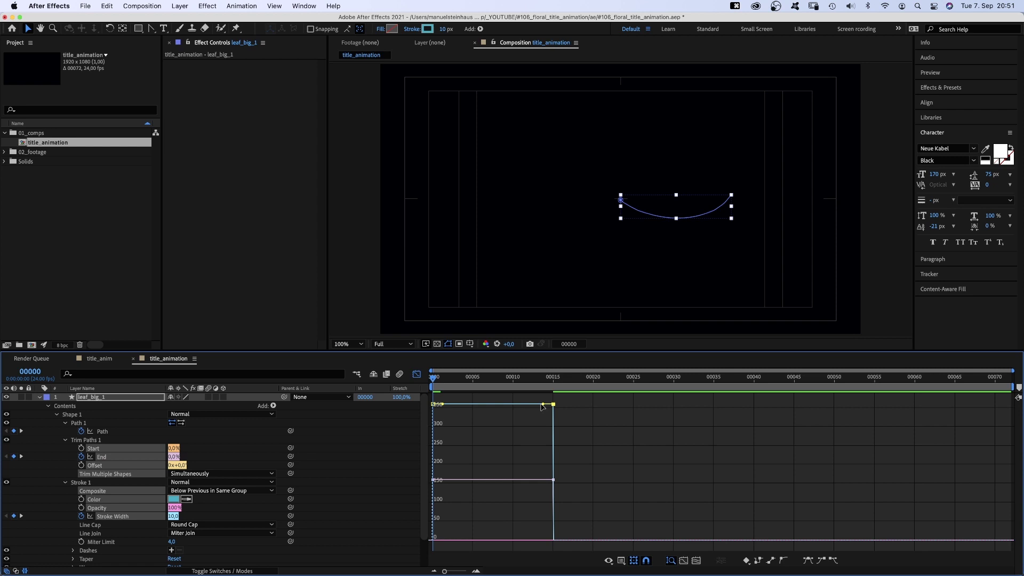
pyautogui.moveTo(553, 404); pyautogui.dragTo(432, 529)
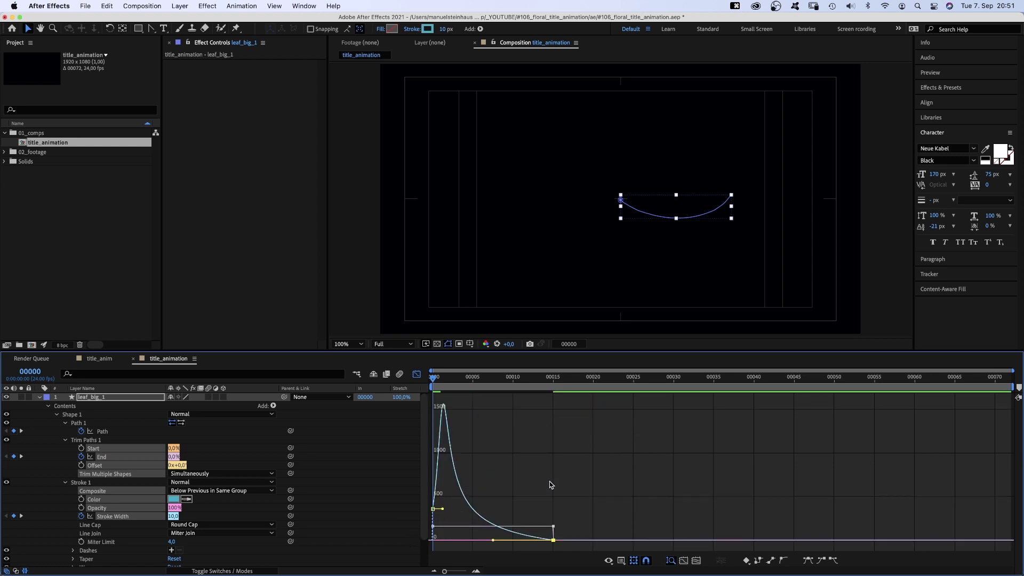
pyautogui.moveTo(589, 495)
pyautogui.mouseDown()
pyautogui.moveTo(534, 535)
pyautogui.moveTo(428, 542)
pyautogui.mouseUp()
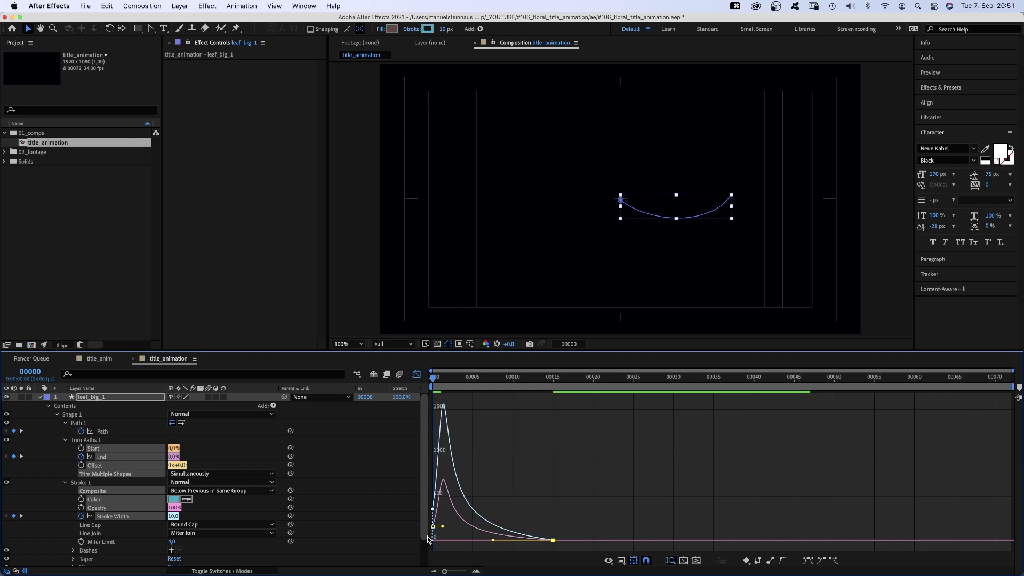
pyautogui.click(417, 374)
pyautogui.press('space')
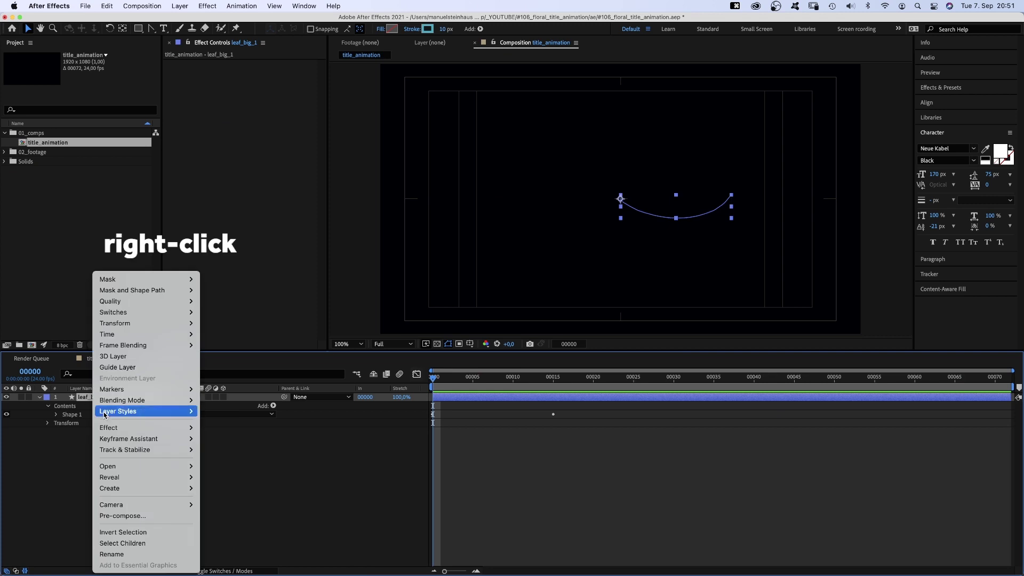
# Step: Add a Bevel and Emboss layer style with size 80 and view it at frame 15
pyautogui.click(243, 494)
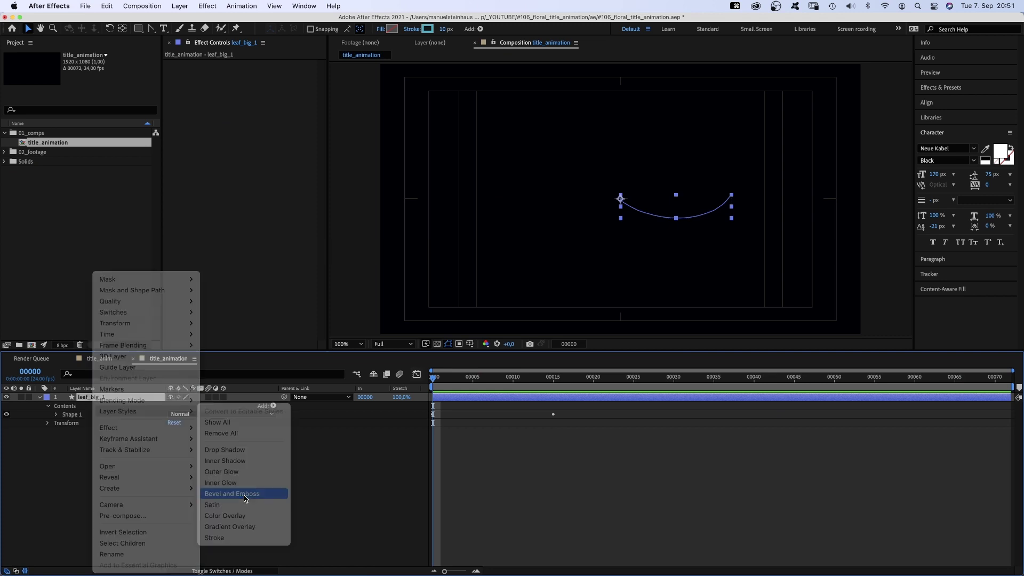
pyautogui.click(57, 449)
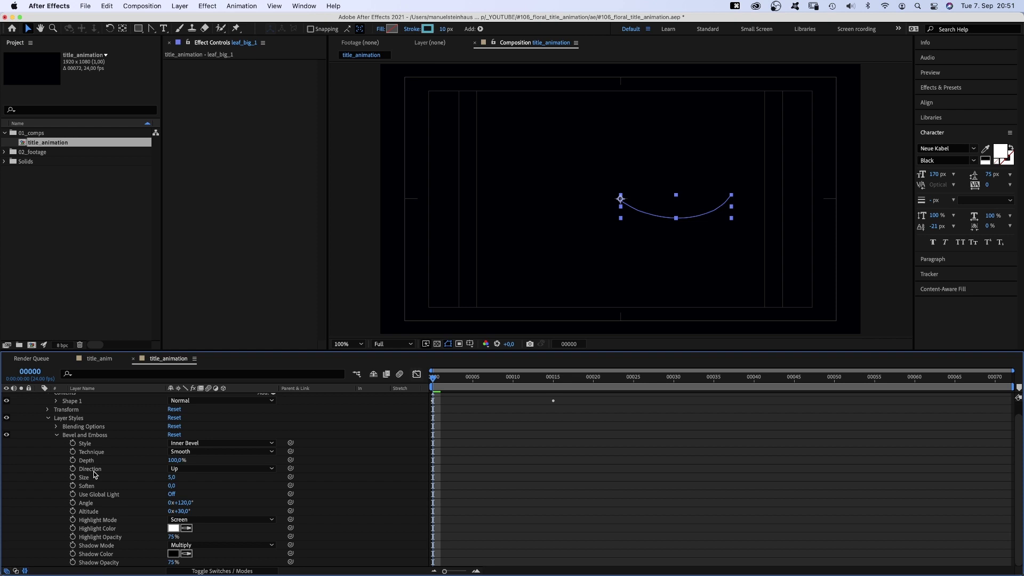
pyautogui.write('80')
pyautogui.press('Return')
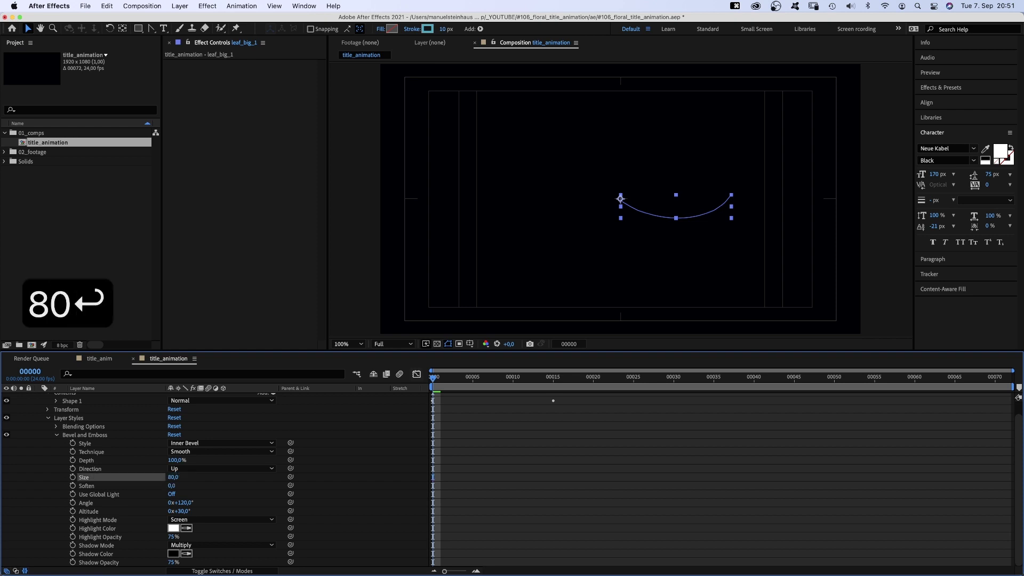
pyautogui.click(552, 377)
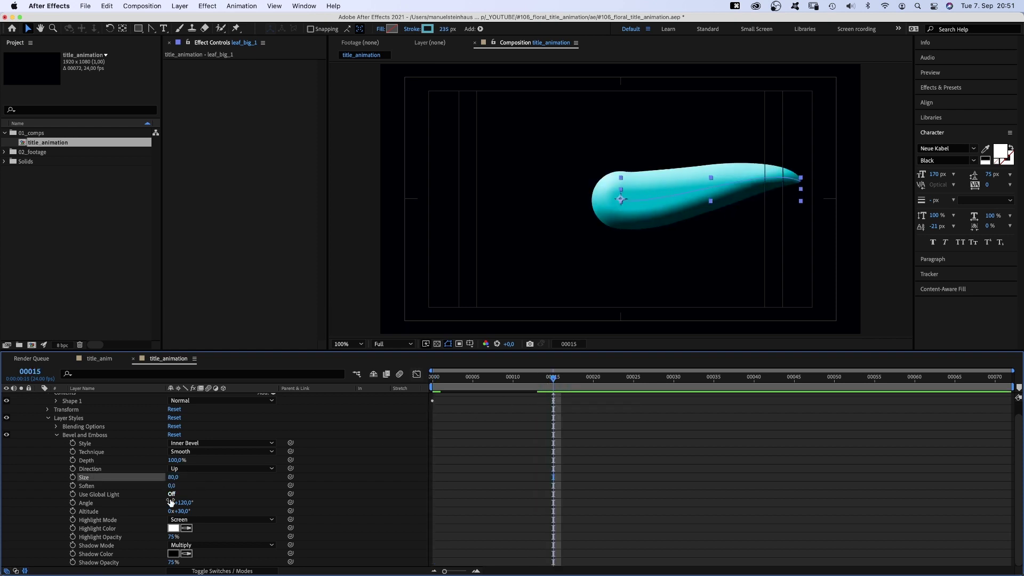
# Step: Set the bevel highlight to peach and the shadow to deep blue
pyautogui.click(172, 527)
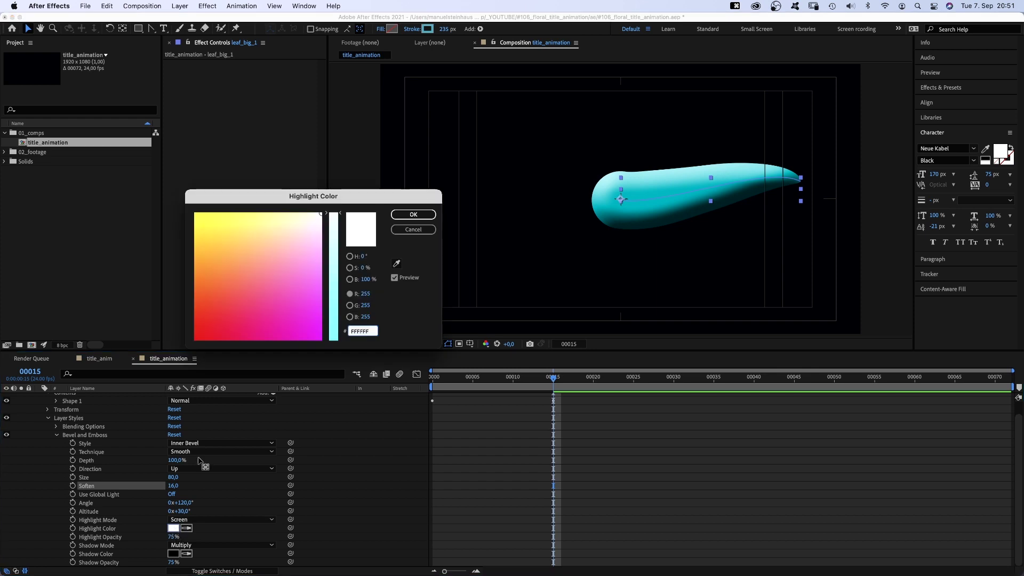
pyautogui.click(275, 240)
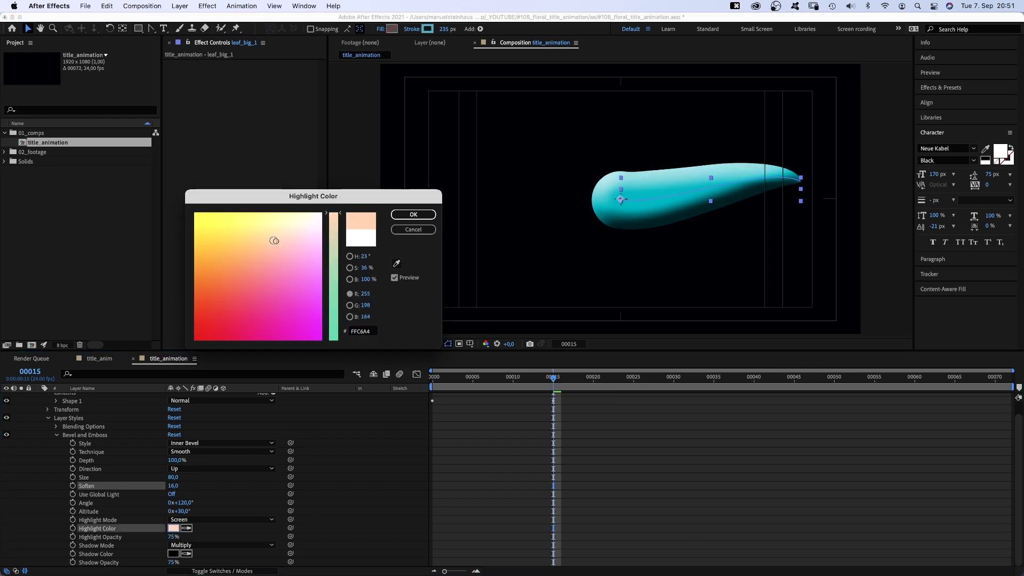
pyautogui.click(413, 215)
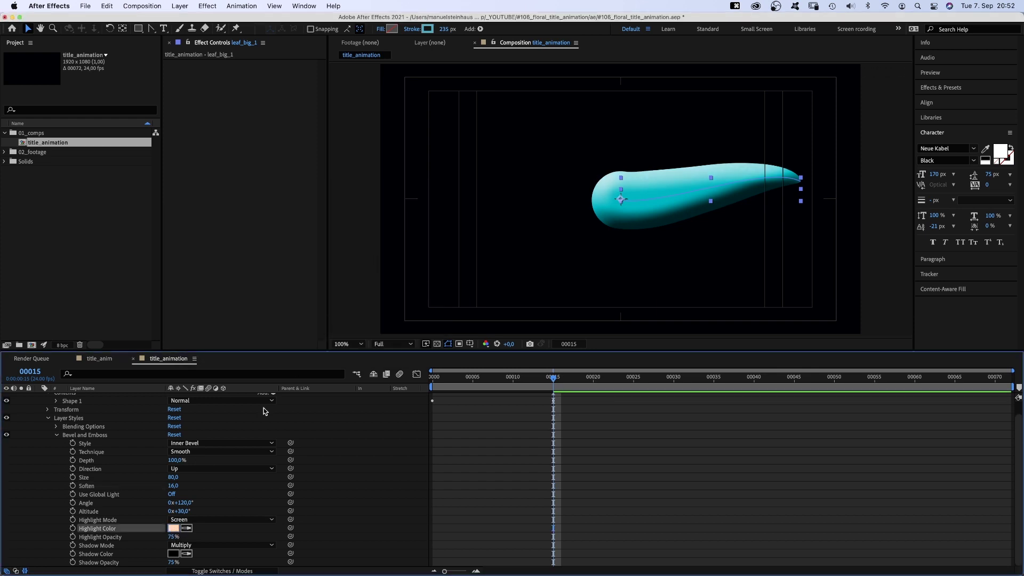
pyautogui.click(173, 553)
pyautogui.moveTo(303, 290); pyautogui.dragTo(260, 329)
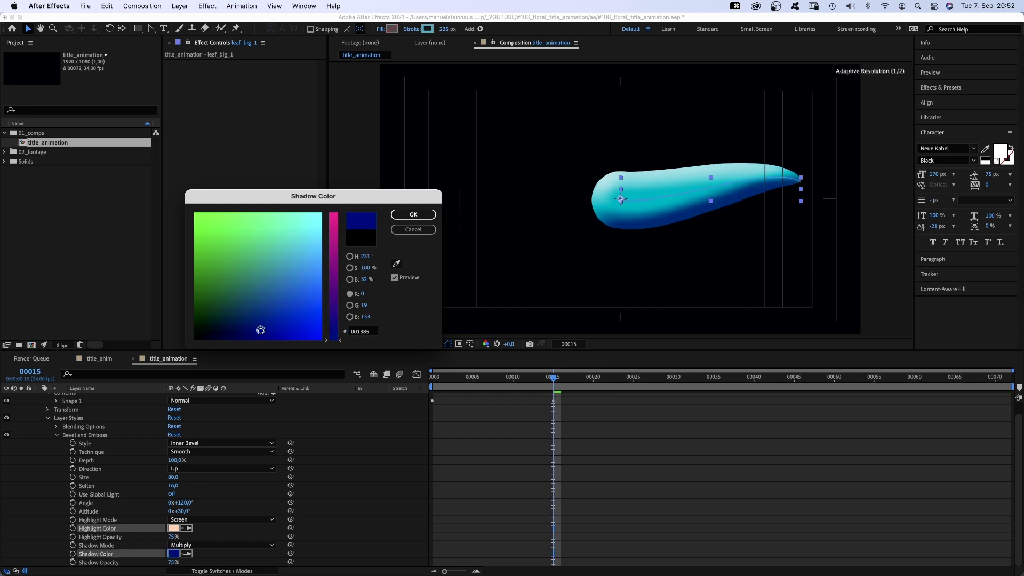
# Step: Duplicate the leaf shape group and link the copy's path to Shape 1's path
pyautogui.click(412, 215)
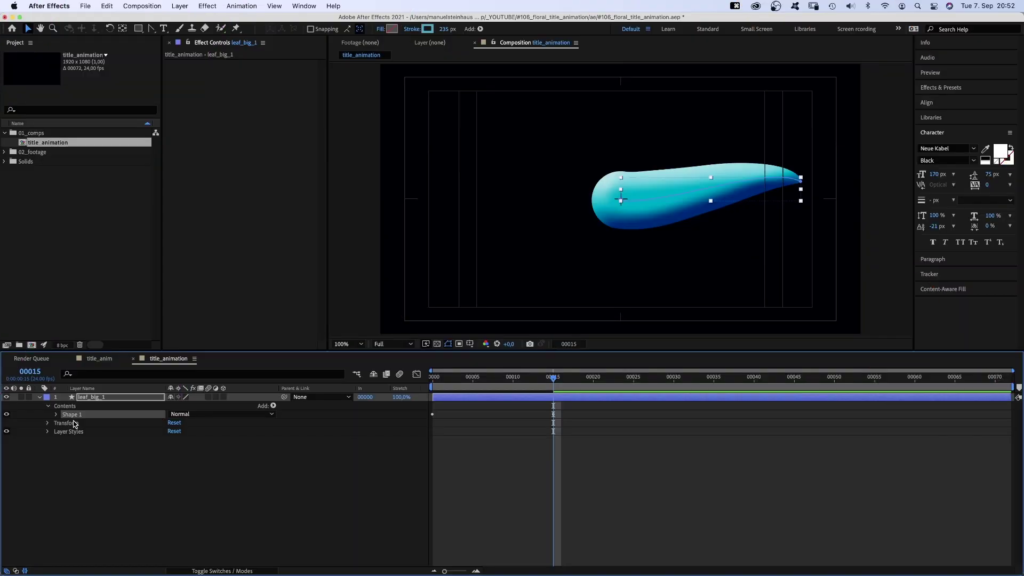
pyautogui.hotkey('ctrl', 'd')
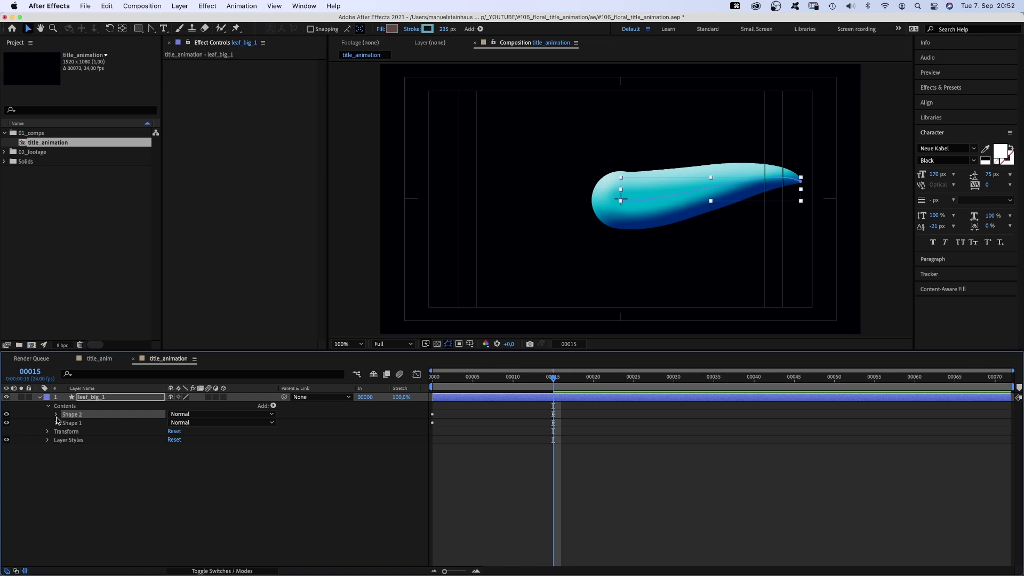
pyautogui.click(56, 416)
pyautogui.click(56, 473)
pyautogui.scroll(-3, 61, 486)
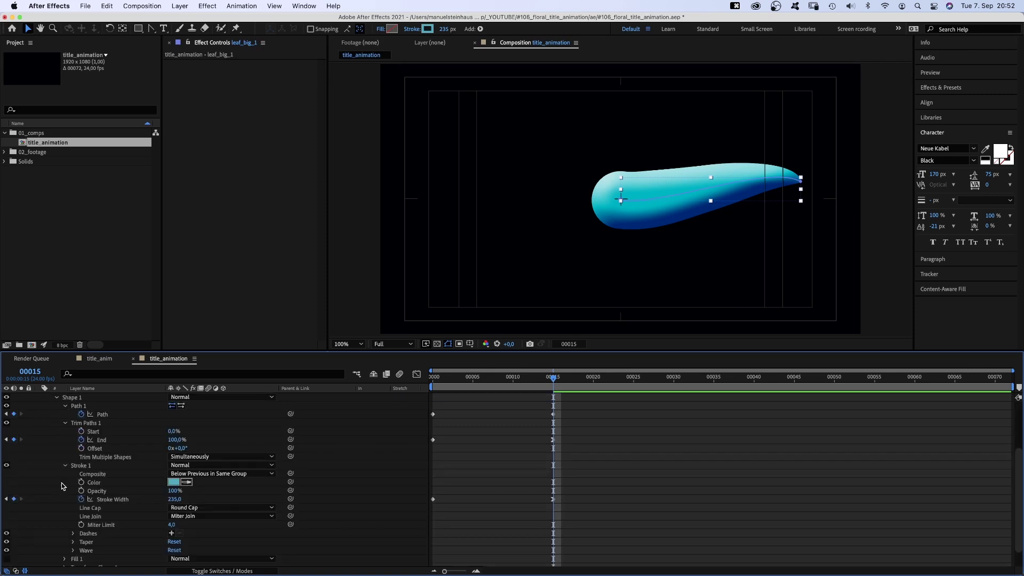
pyautogui.click(66, 466)
pyautogui.click(65, 486)
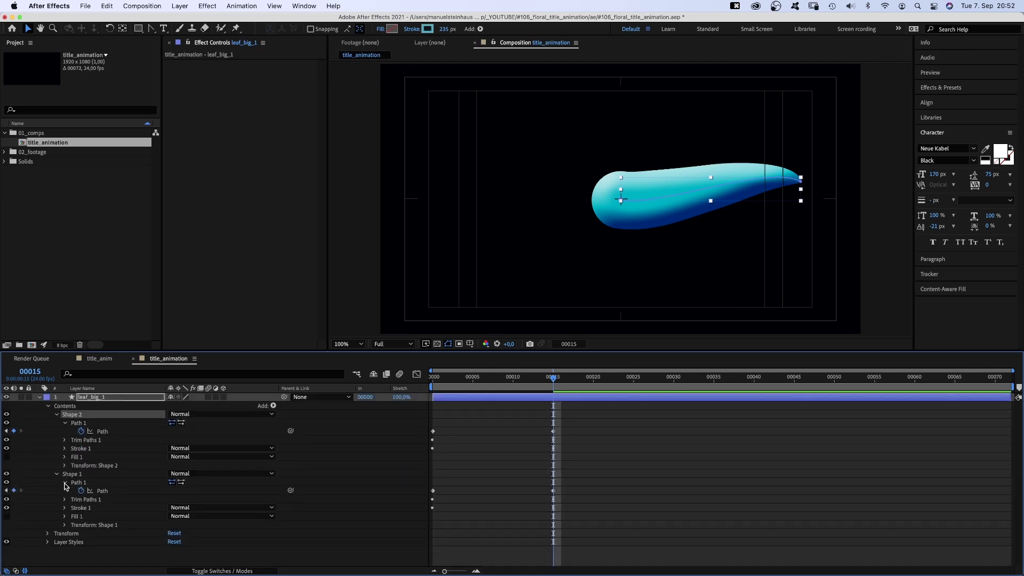
pyautogui.moveTo(291, 433); pyautogui.dragTo(102, 494)
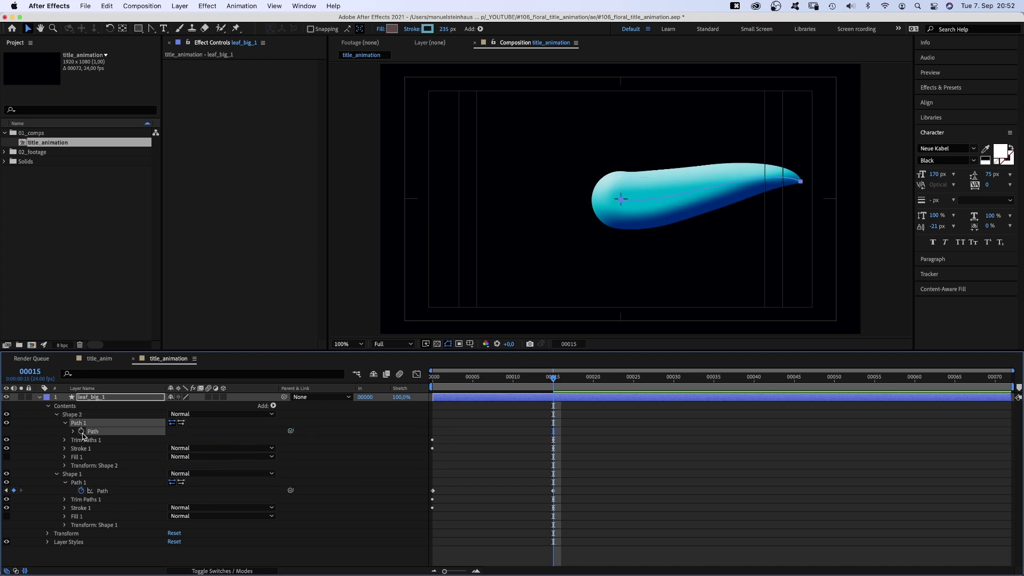
# Step: Give the copy a thinner stroke at frame 15 and a starting width of 5 at frame 0
pyautogui.click(66, 449)
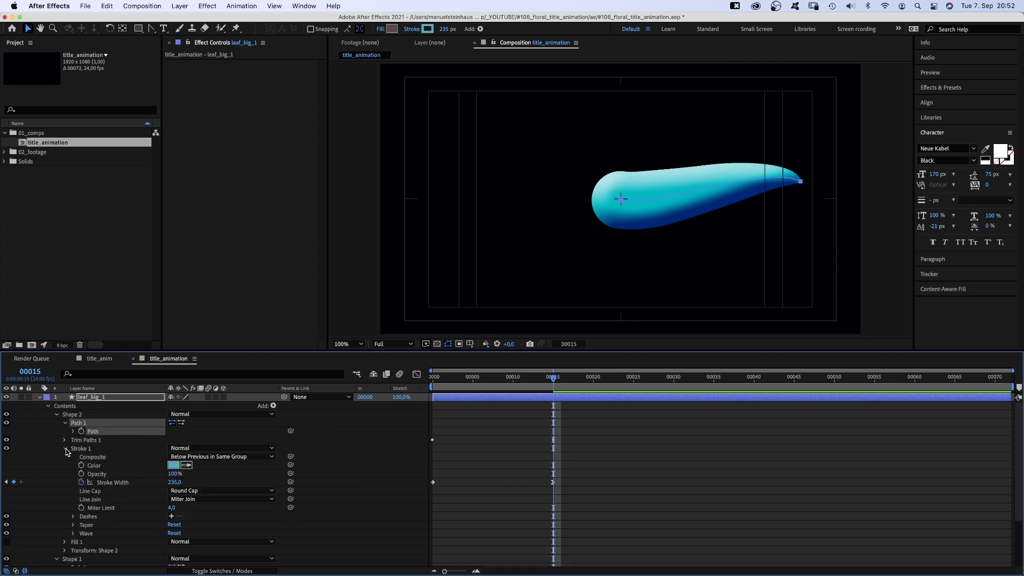
pyautogui.write('13')
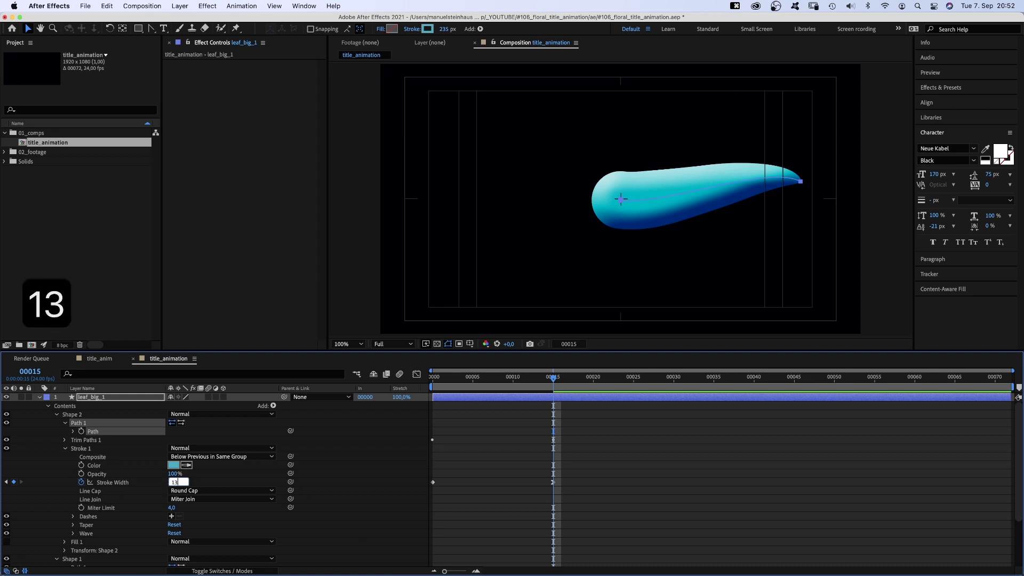
pyautogui.write('0')
pyautogui.press('Return')
pyautogui.moveTo(552, 377)
pyautogui.mouseDown()
pyautogui.moveTo(471, 398)
pyautogui.moveTo(361, 447)
pyautogui.mouseUp()
pyautogui.write('5')
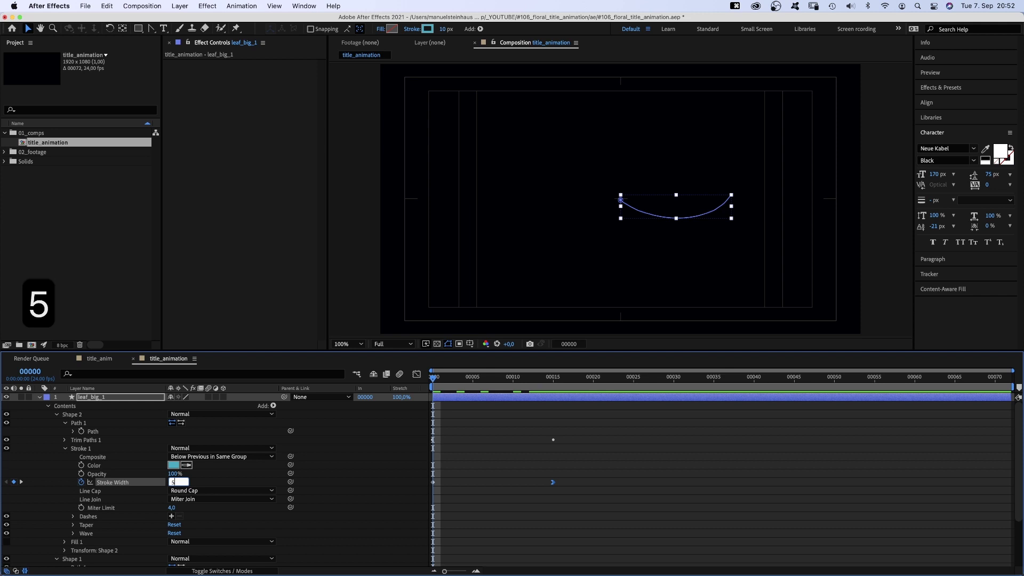
pyautogui.press('Return')
pyautogui.click(551, 377)
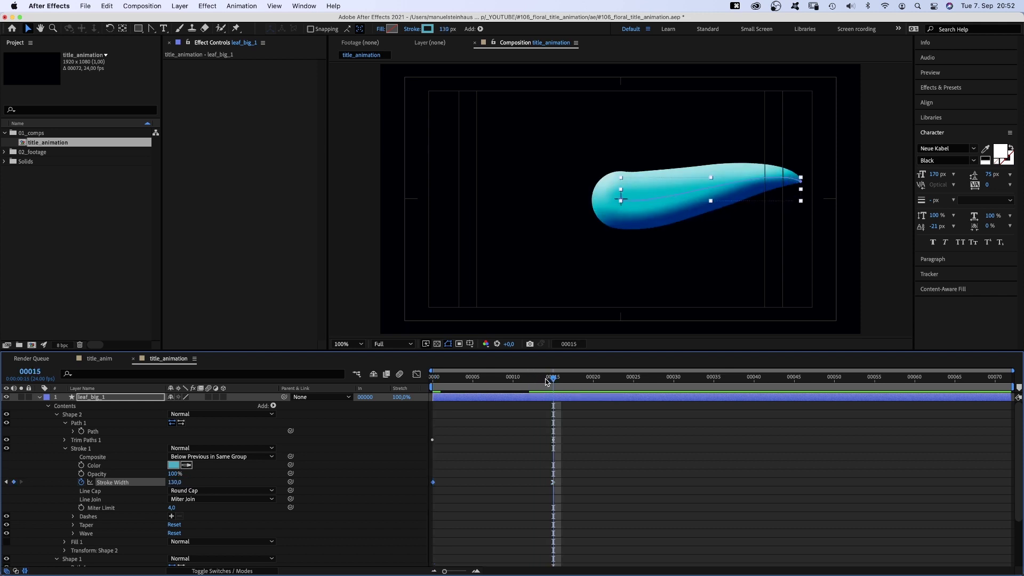
# Step: Change the copy's stroke colour to a bluish violet
pyautogui.click(173, 465)
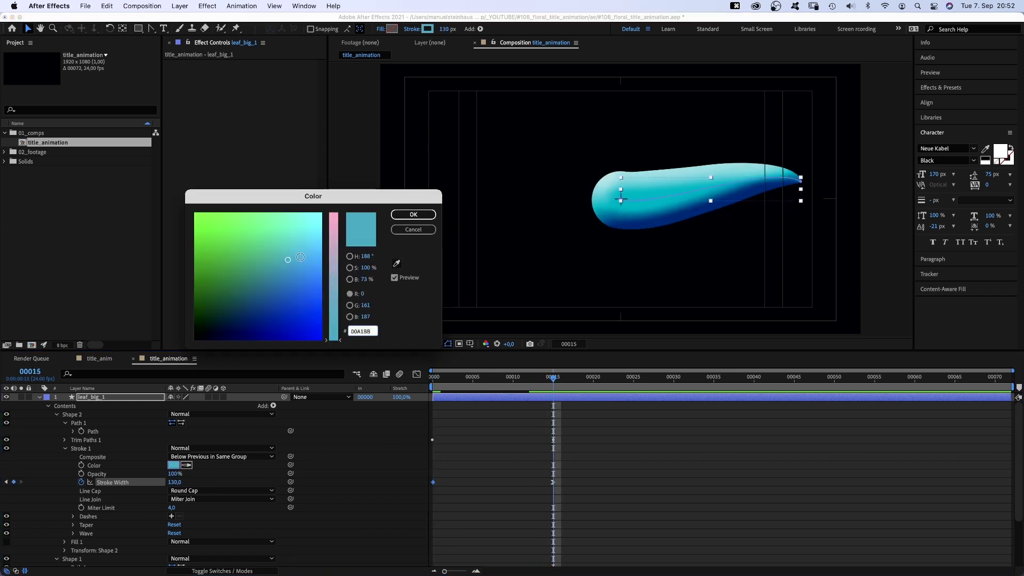
pyautogui.click(333, 254)
pyautogui.click(299, 277)
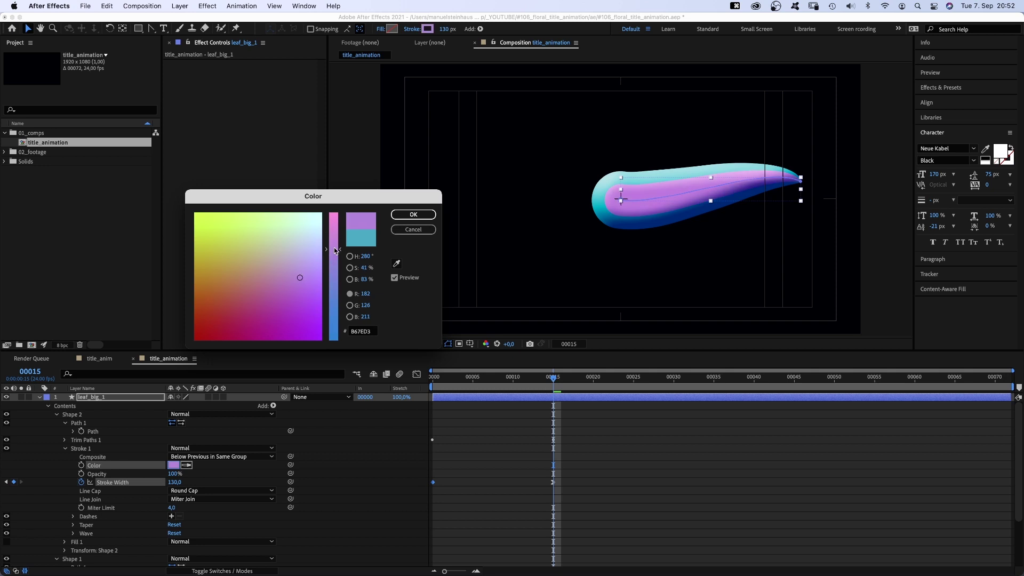
pyautogui.moveTo(336, 250); pyautogui.dragTo(336, 273)
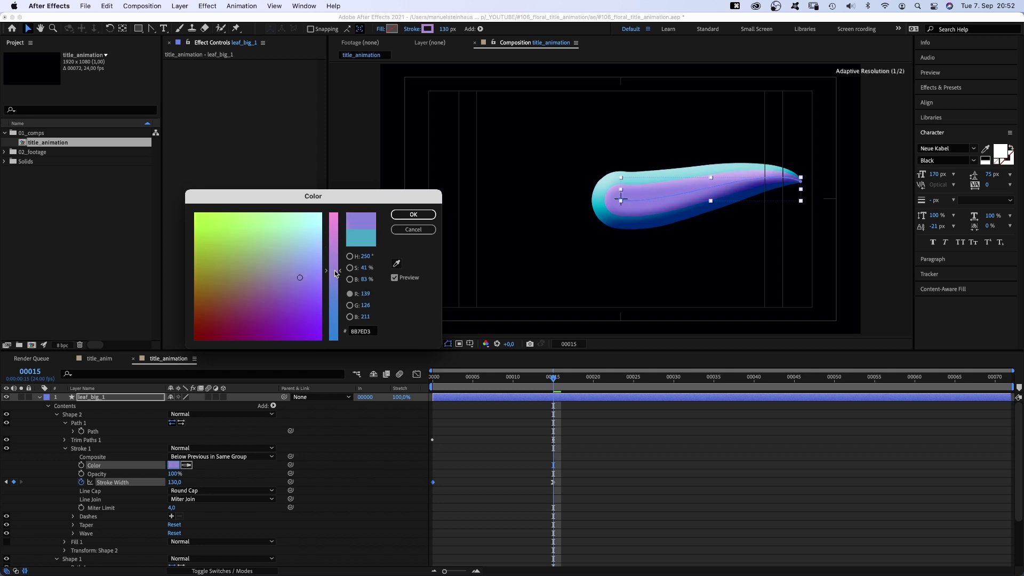
pyautogui.click(412, 217)
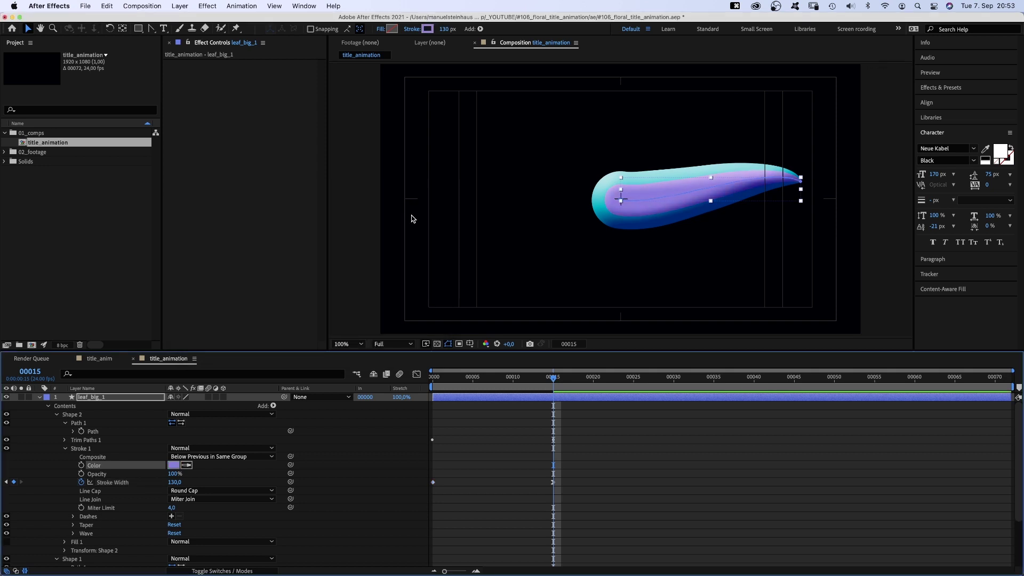
# Step: Set the violet stroke's wave to 15% amount and 144 wavelength
pyautogui.click(74, 532)
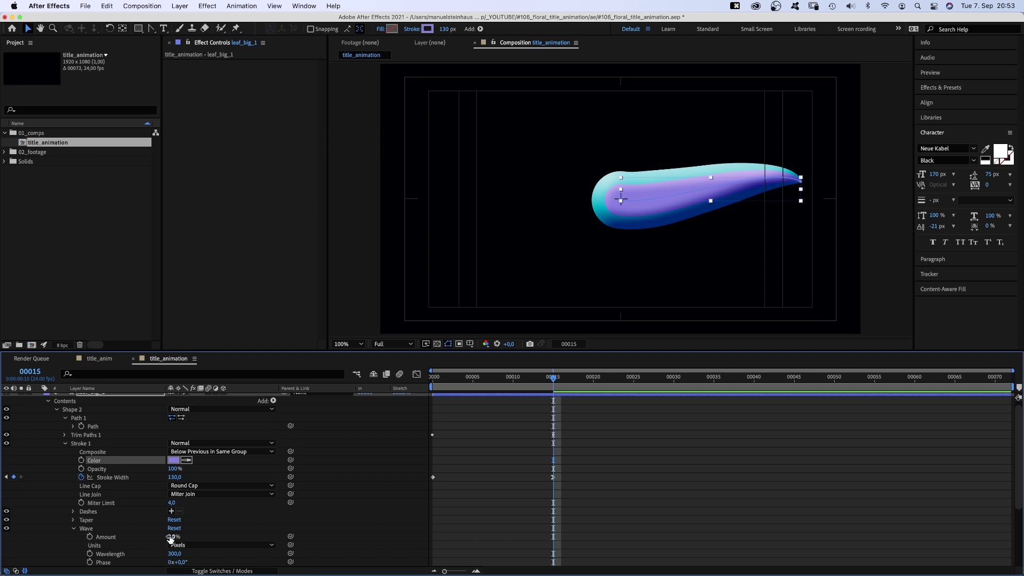
pyautogui.write('15')
pyautogui.press('Return')
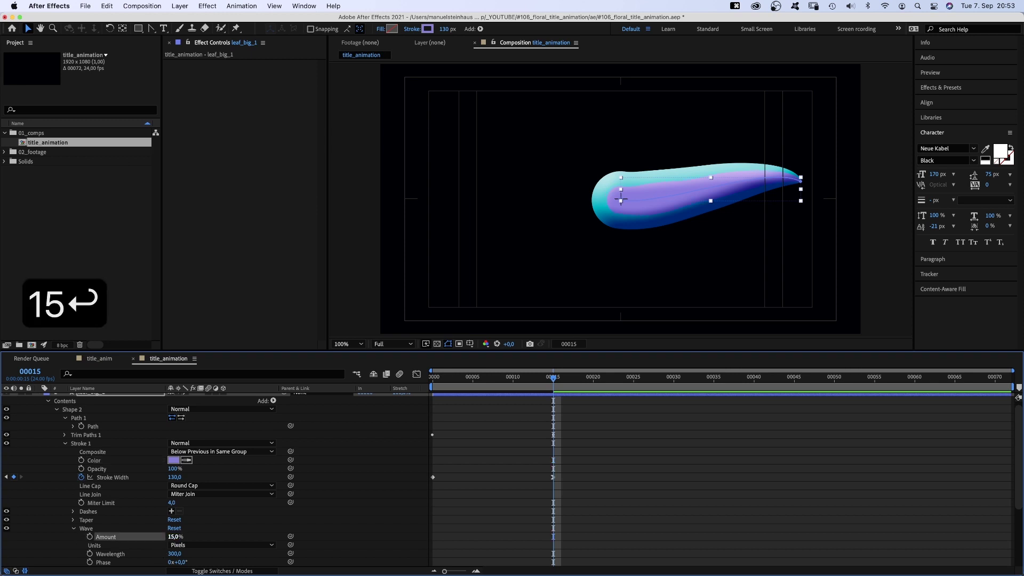
pyautogui.click(174, 554)
pyautogui.write('1')
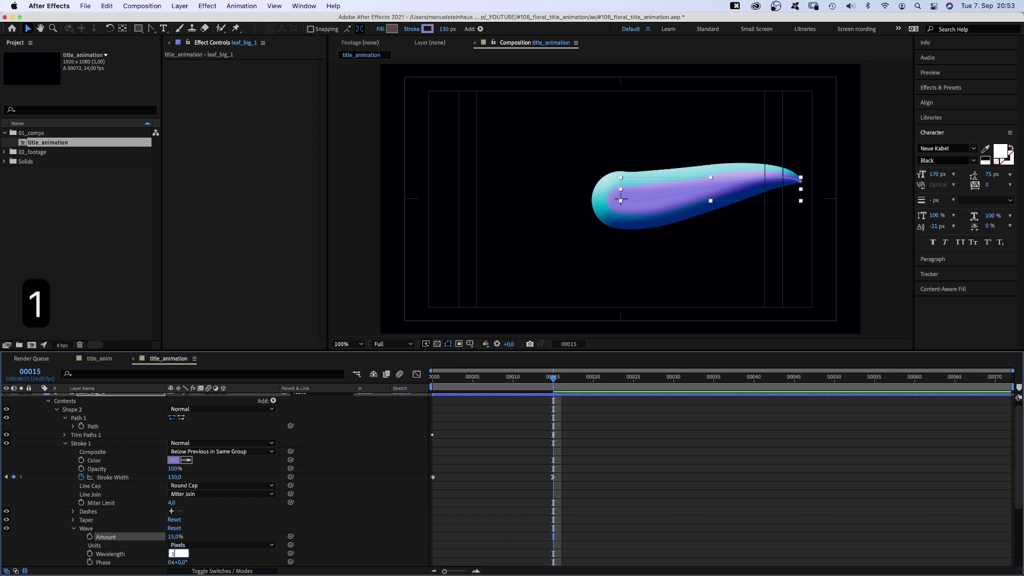
pyautogui.write('44')
pyautogui.press('Return')
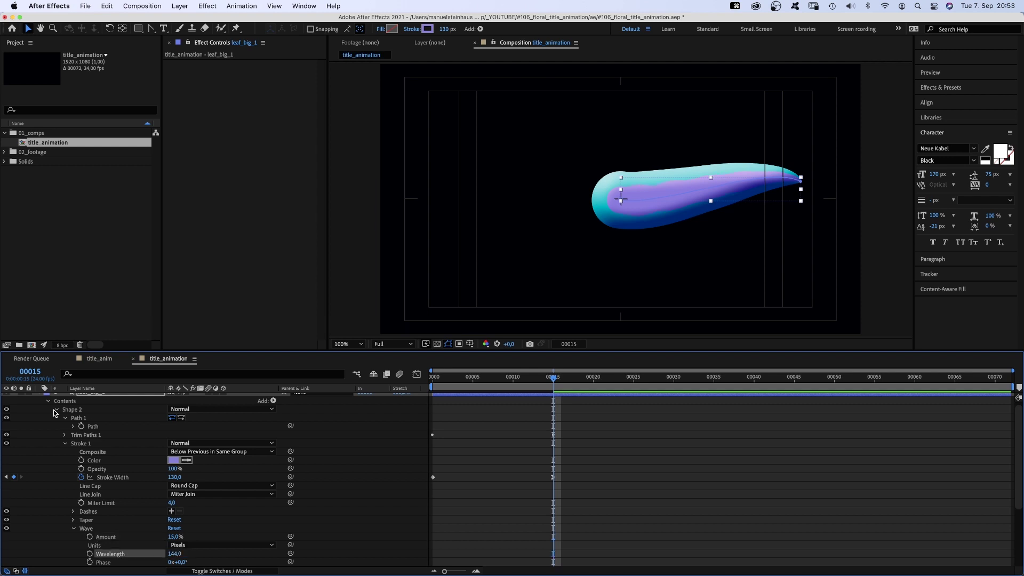
# Step: Duplicate Shape 2 into a new Shape 3 and reveal its stroke settings
pyautogui.click(57, 412)
pyautogui.click(56, 423)
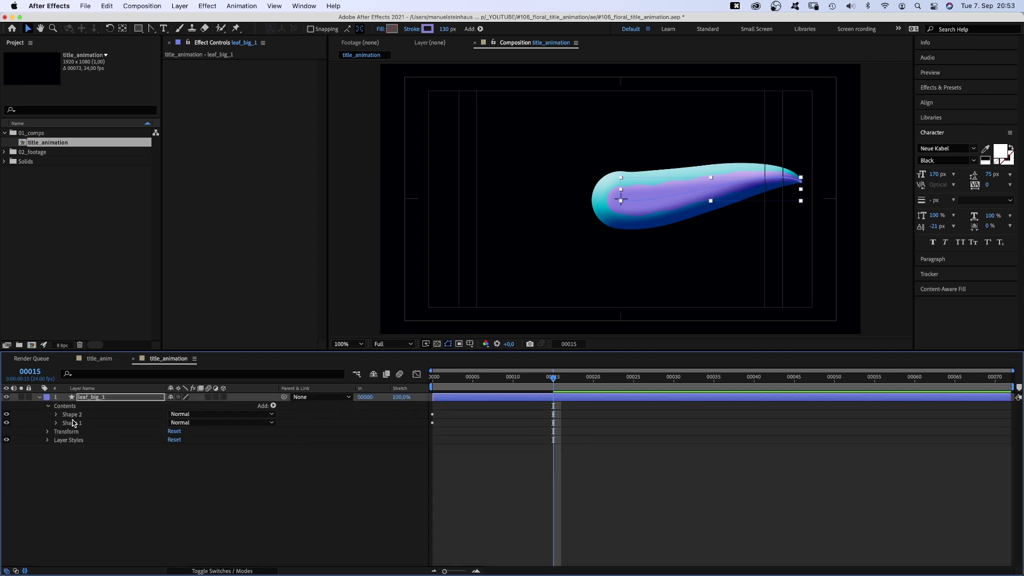
pyautogui.press('super+d')
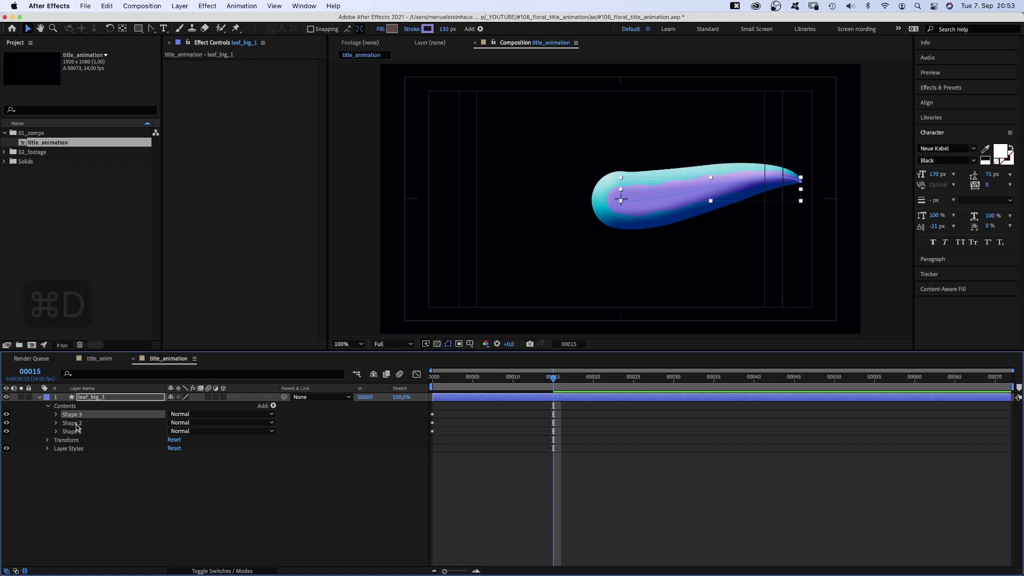
pyautogui.click(56, 415)
pyautogui.click(65, 440)
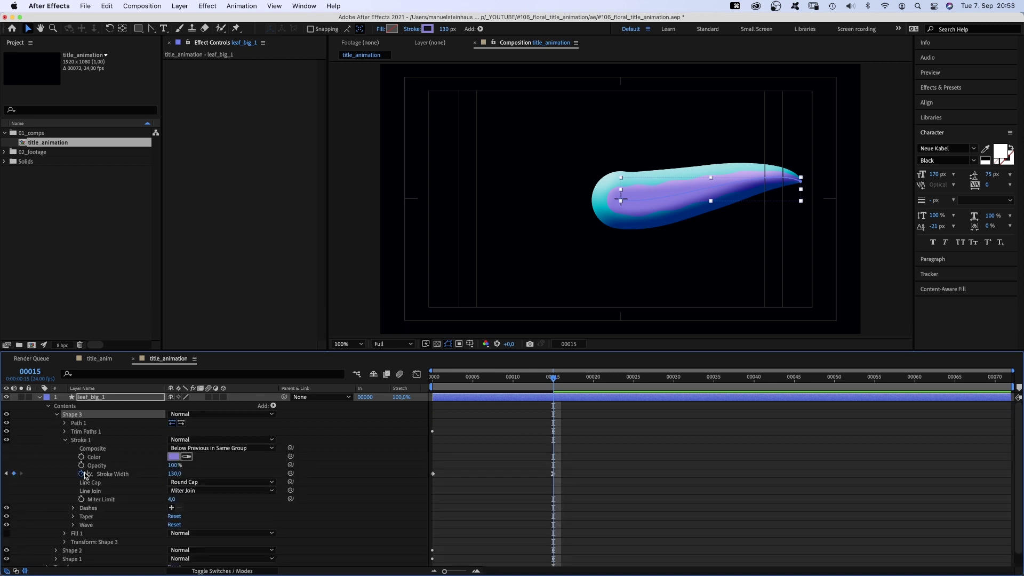
# Step: Make Shape 3 a thin 5 px light cyan vein stroke
pyautogui.click(173, 473)
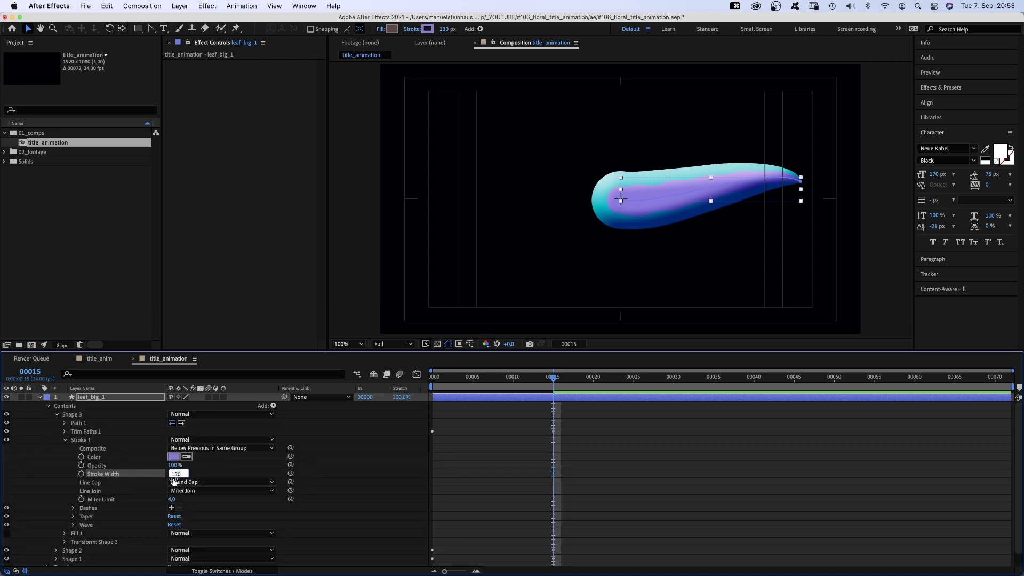
pyautogui.write('5')
pyautogui.press('Return')
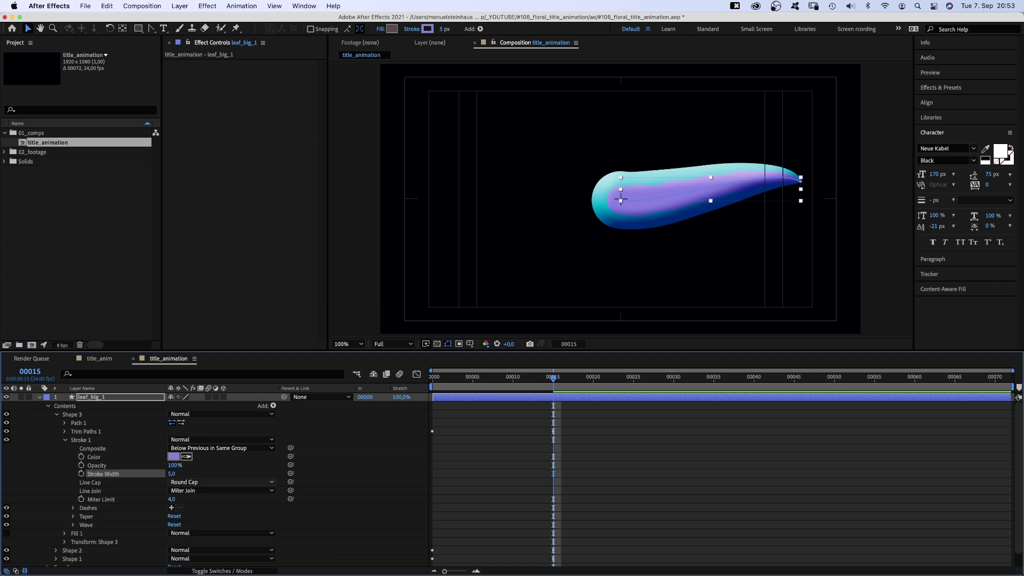
pyautogui.click(173, 455)
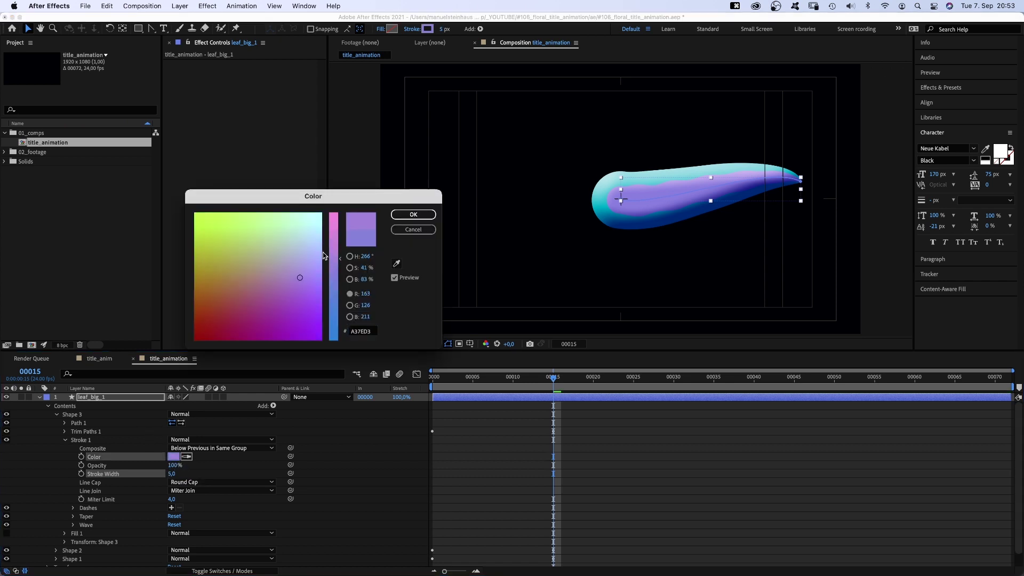
pyautogui.moveTo(300, 277); pyautogui.dragTo(322, 214)
pyautogui.click(336, 298)
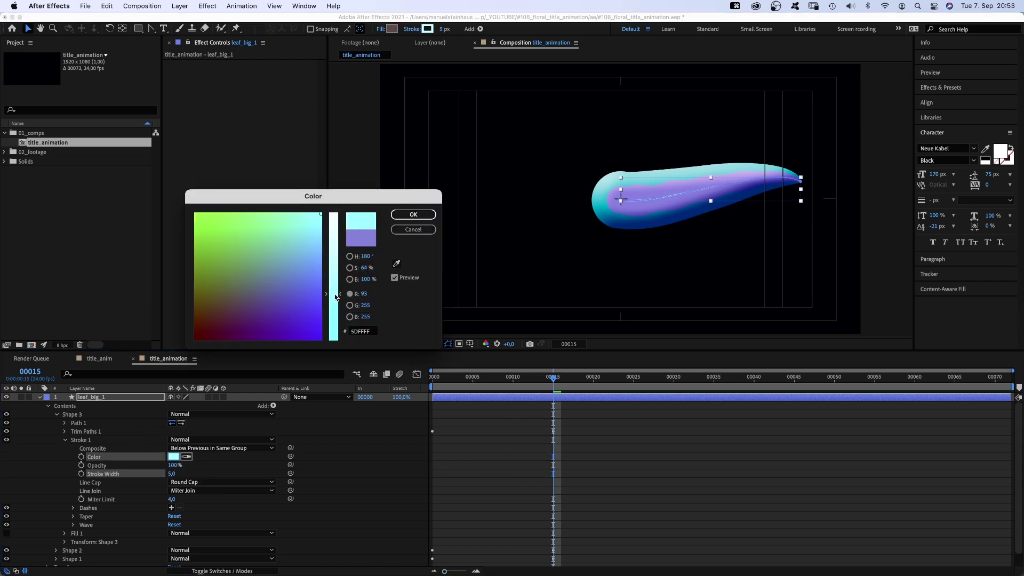
pyautogui.click(419, 217)
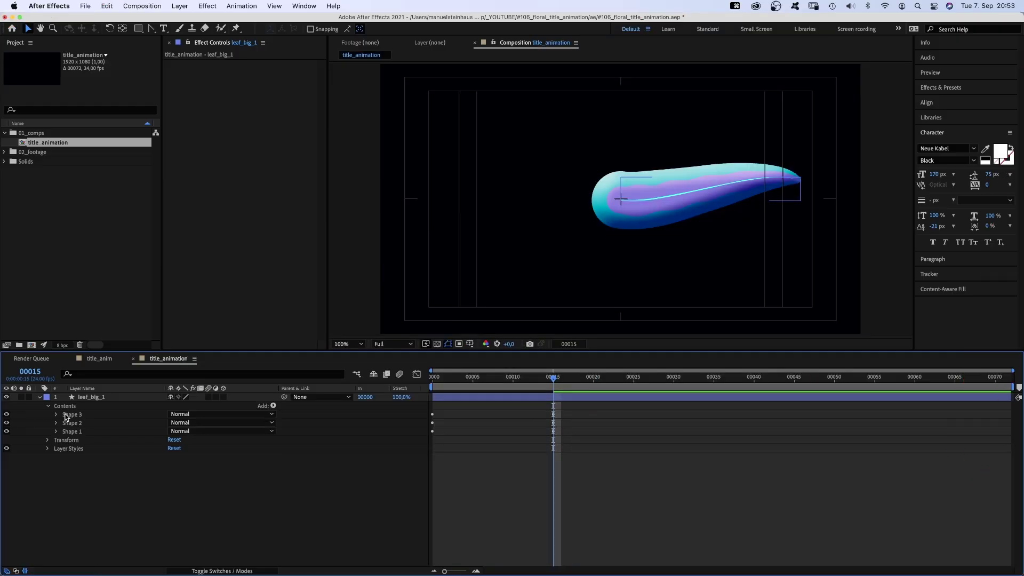
# Step: Apply CC Bend It to the leaf with its start at the rounded end and end right of the tip
pyautogui.click(942, 87)
pyautogui.click(944, 102)
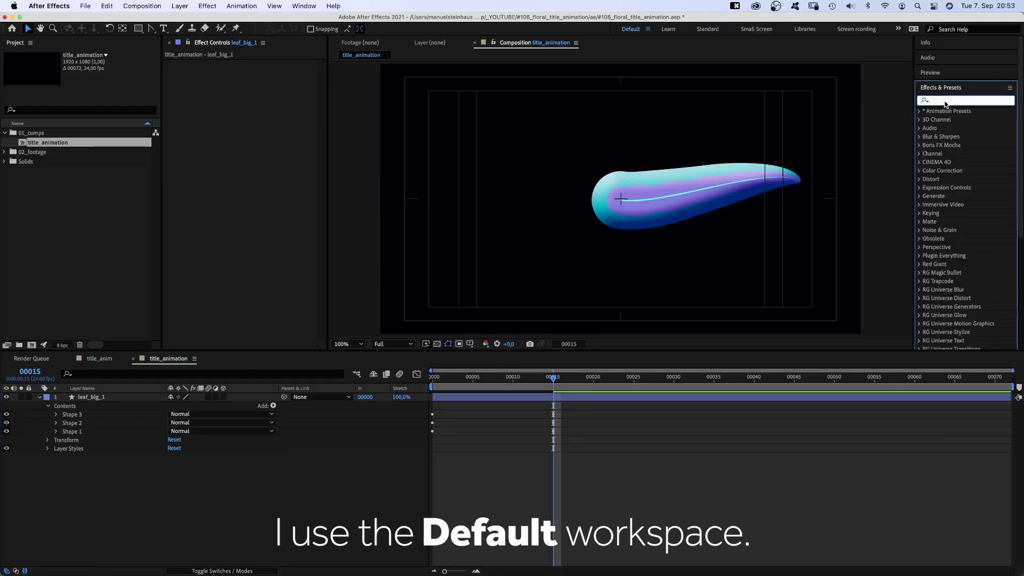
pyautogui.write('cc bend')
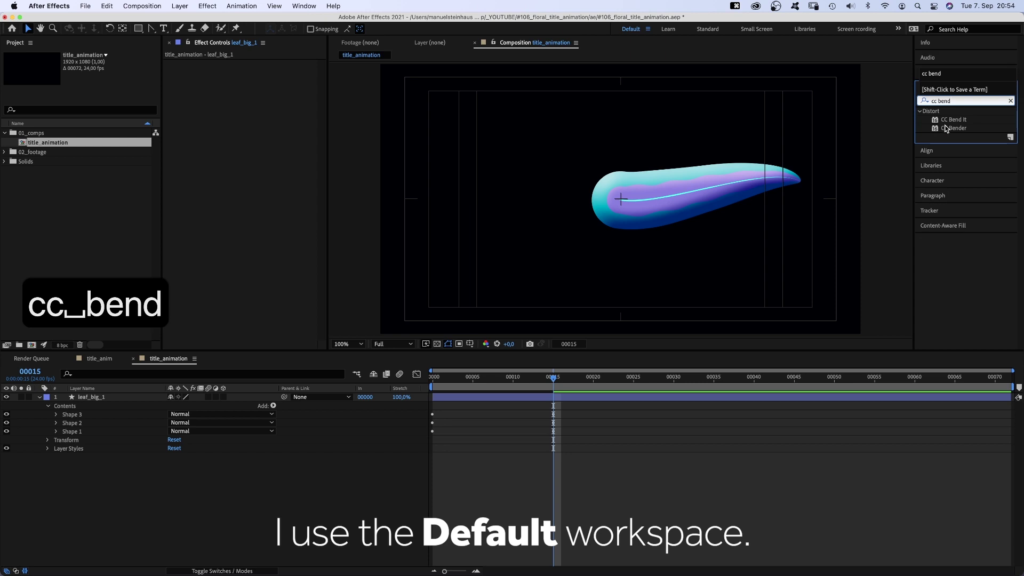
pyautogui.click(938, 120)
pyautogui.moveTo(202, 145); pyautogui.dragTo(184, 119)
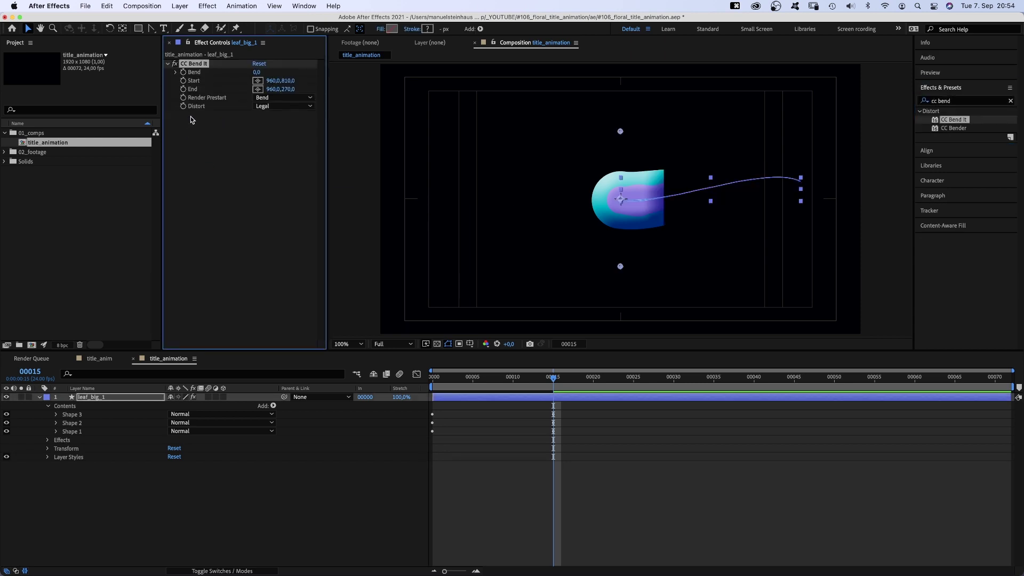
pyautogui.click(258, 81)
pyautogui.click(575, 202)
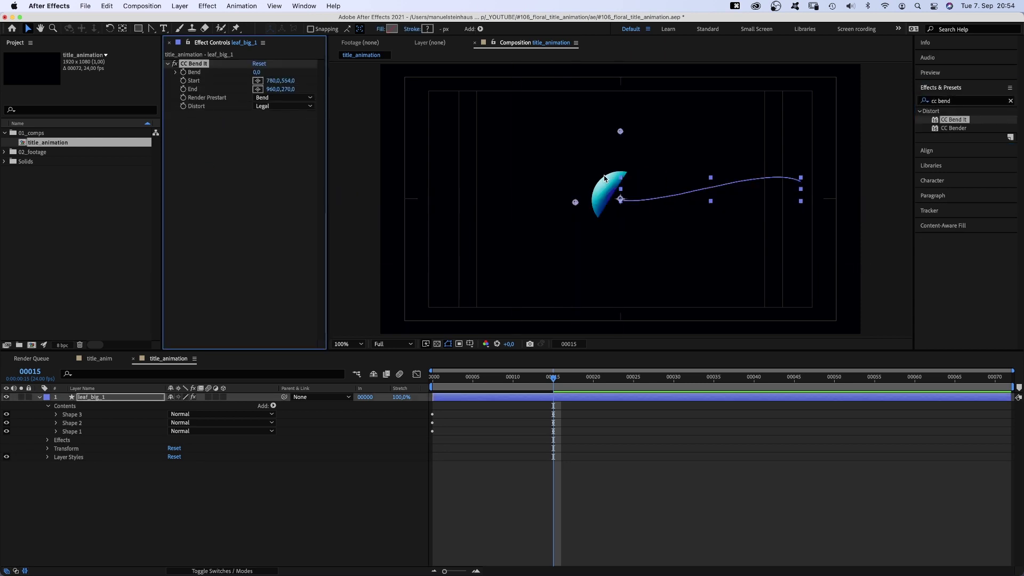
pyautogui.click(844, 191)
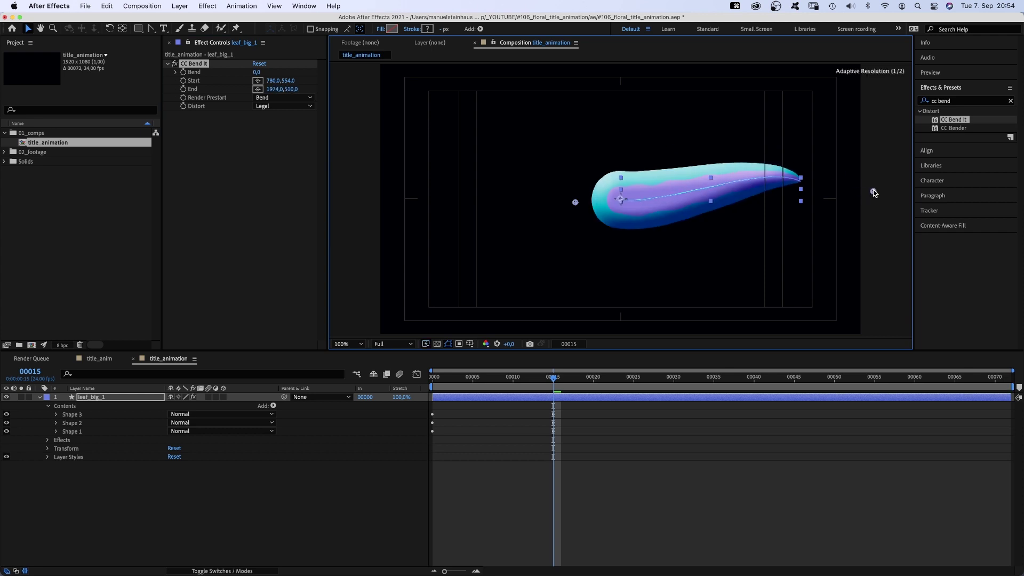
pyautogui.click(867, 192)
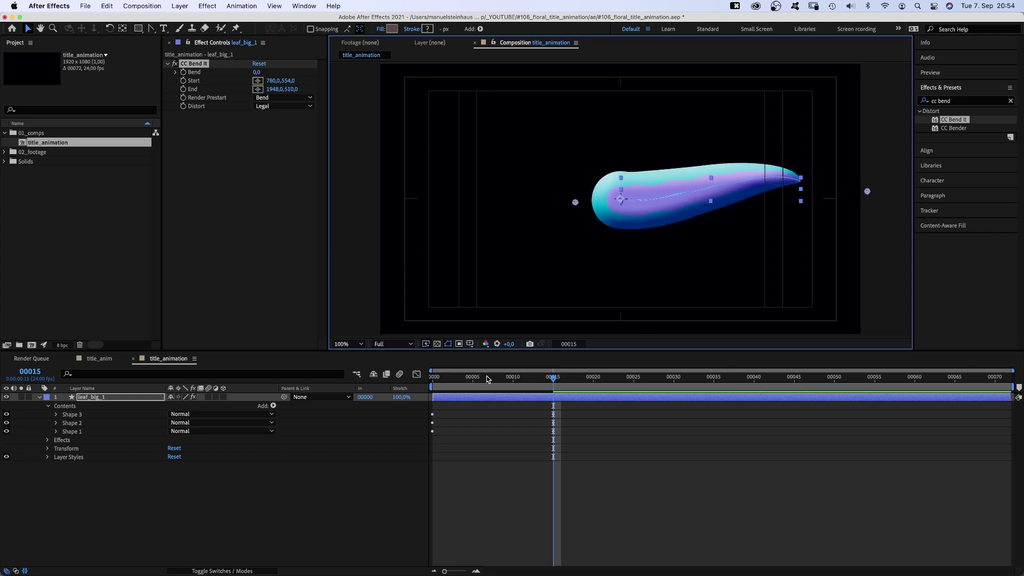
# Step: Keyframe a Bend of 20 at an early frame and show only animated properties
pyautogui.moveTo(487, 378); pyautogui.dragTo(458, 388)
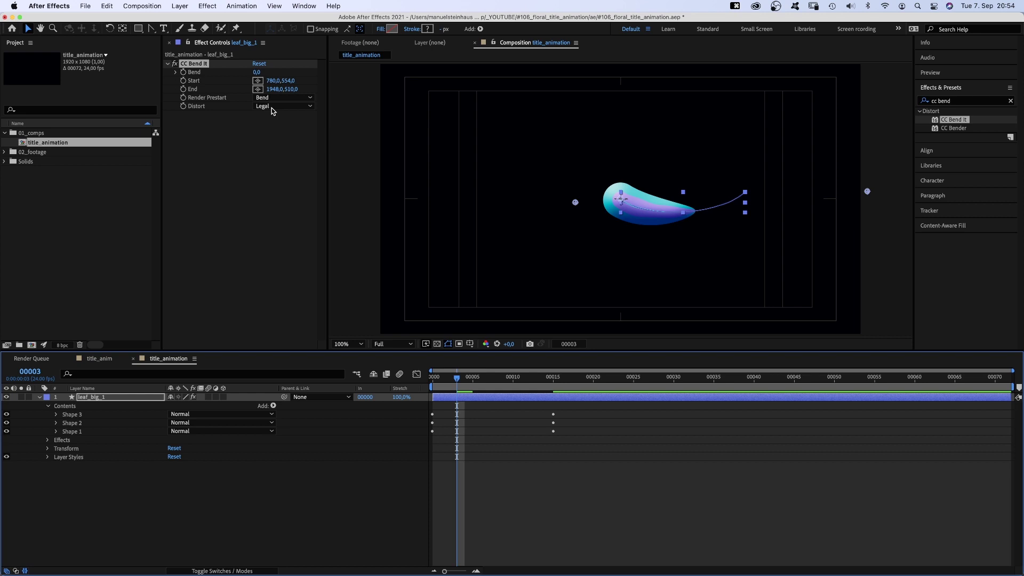
pyautogui.click(256, 72)
pyautogui.write('20')
pyautogui.press('Return')
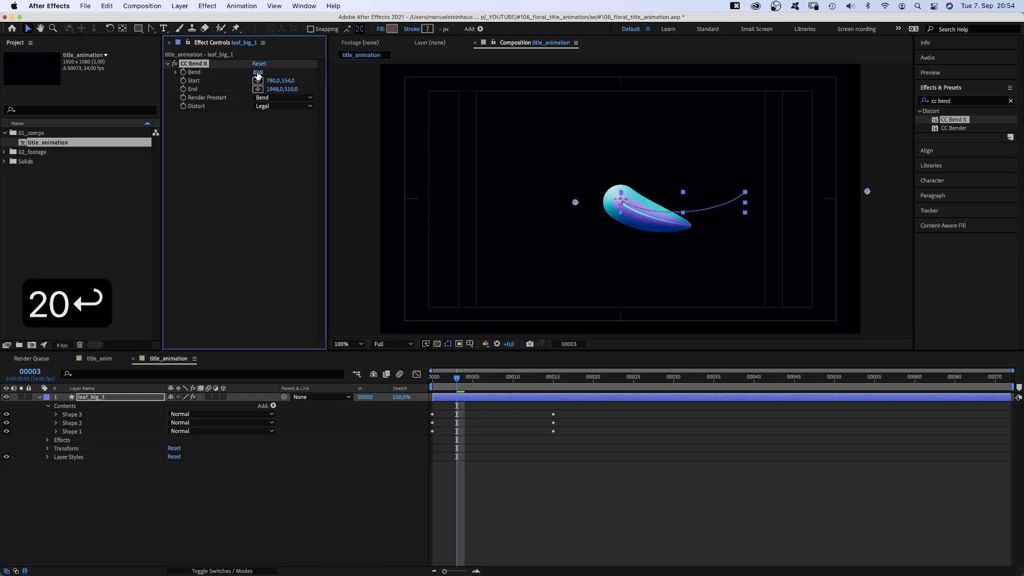
pyautogui.click(183, 72)
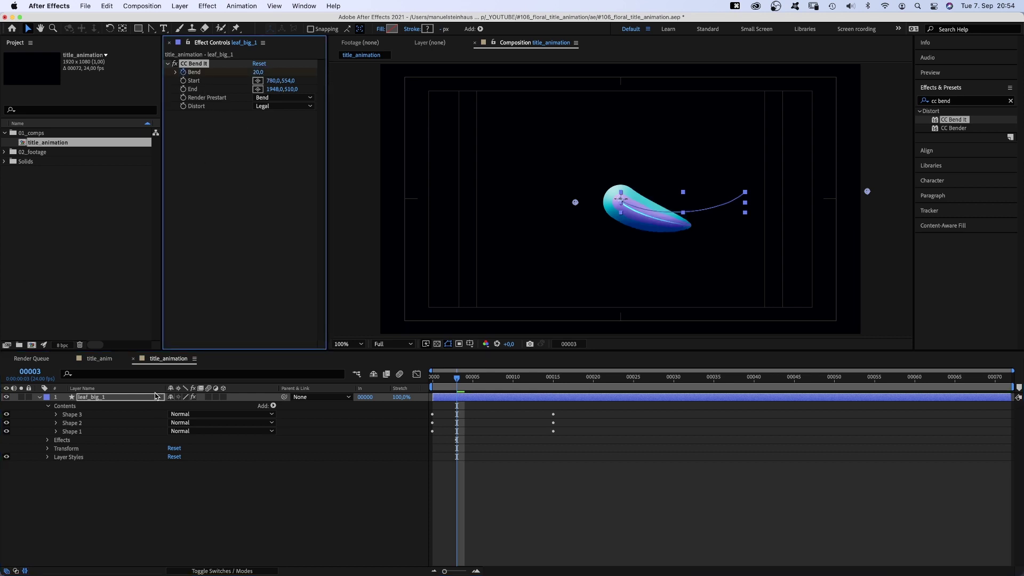
pyautogui.press('u')
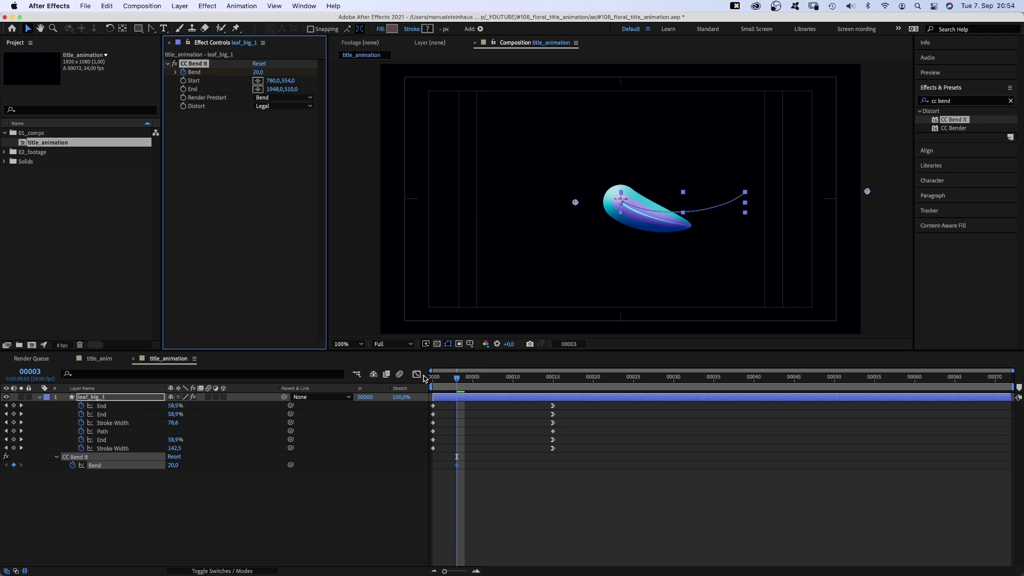
# Step: Add Bend keyframes of -15 at frame 9, 10 at 15, -5 at 20 and 0 at 26
pyautogui.moveTo(464, 381); pyautogui.dragTo(503, 388)
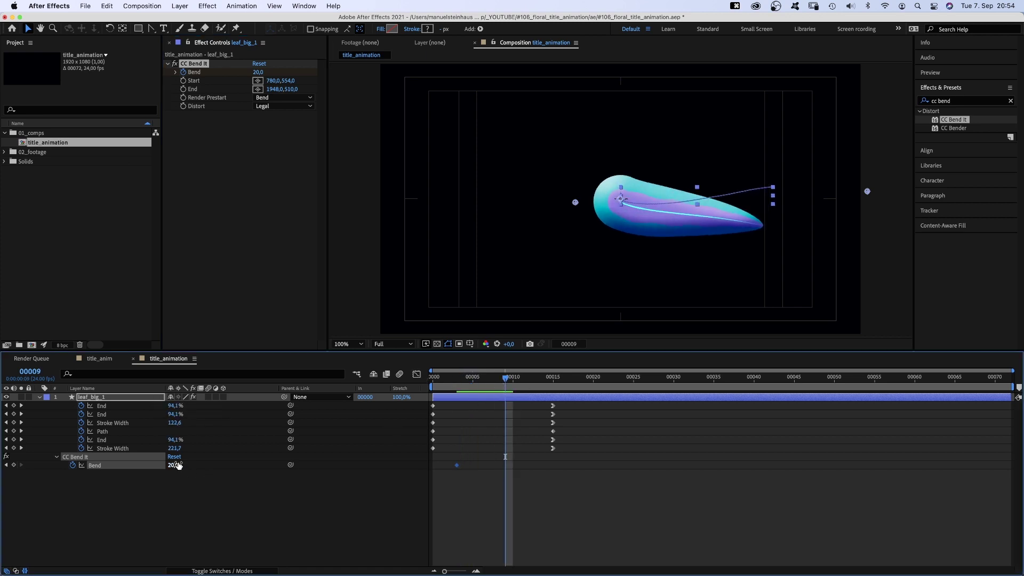
pyautogui.write('-15')
pyautogui.press('Return')
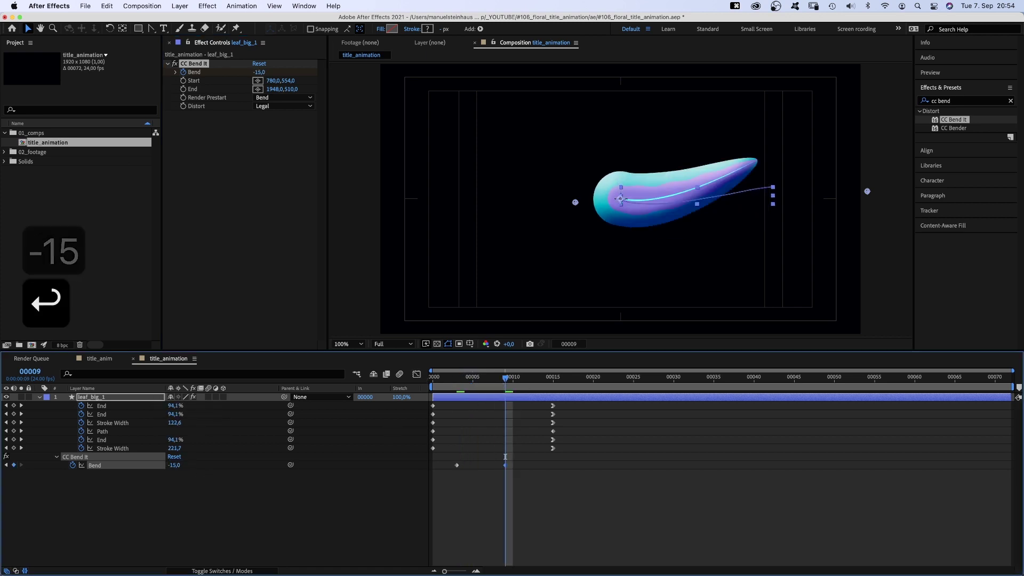
pyautogui.moveTo(518, 384); pyautogui.dragTo(556, 398)
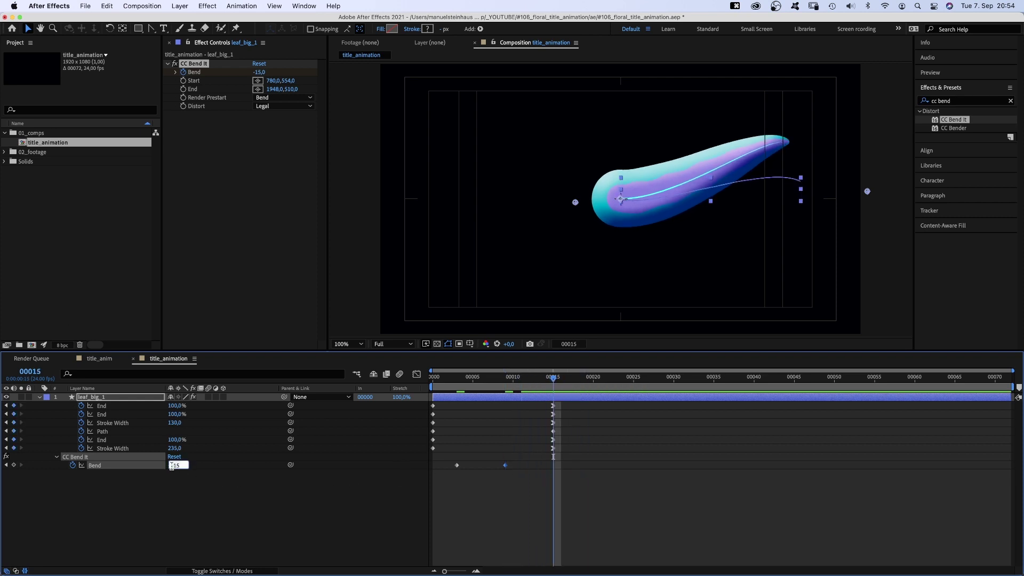
pyautogui.write('10')
pyautogui.press('Return')
pyautogui.moveTo(553, 377); pyautogui.dragTo(599, 386)
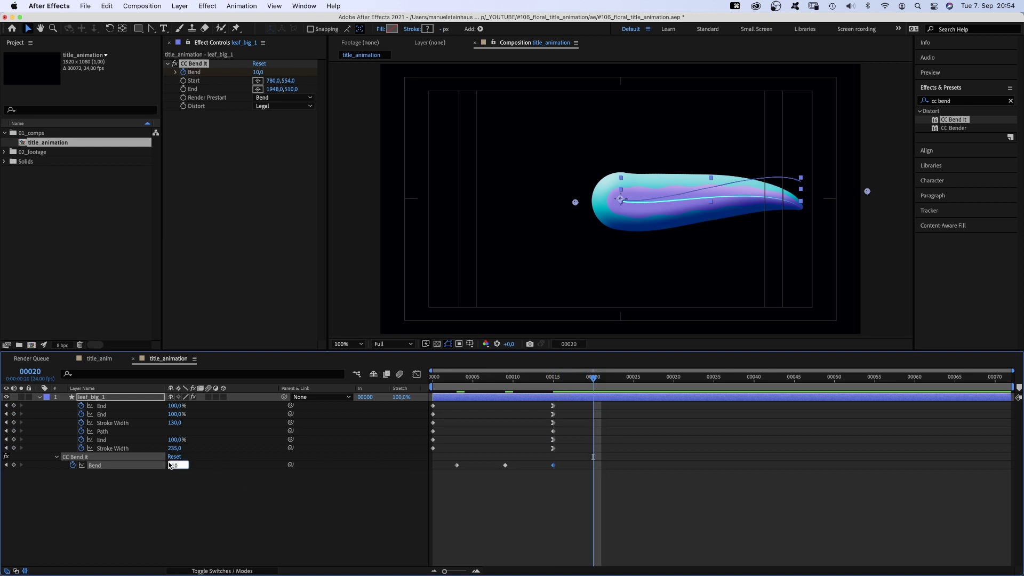
pyautogui.write('-5')
pyautogui.press('Return')
pyautogui.click(628, 388)
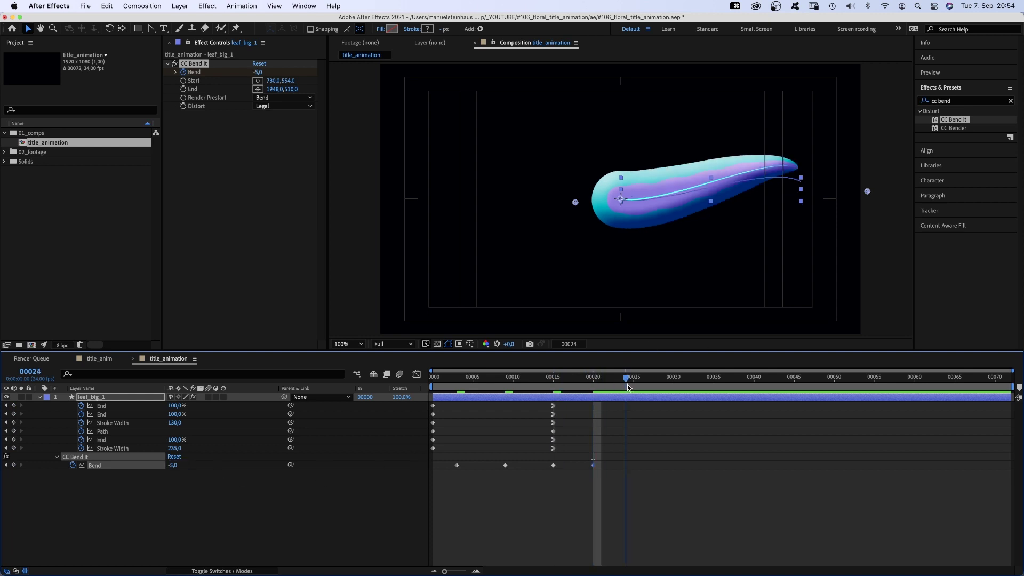
pyautogui.moveTo(628, 387); pyautogui.dragTo(642, 388)
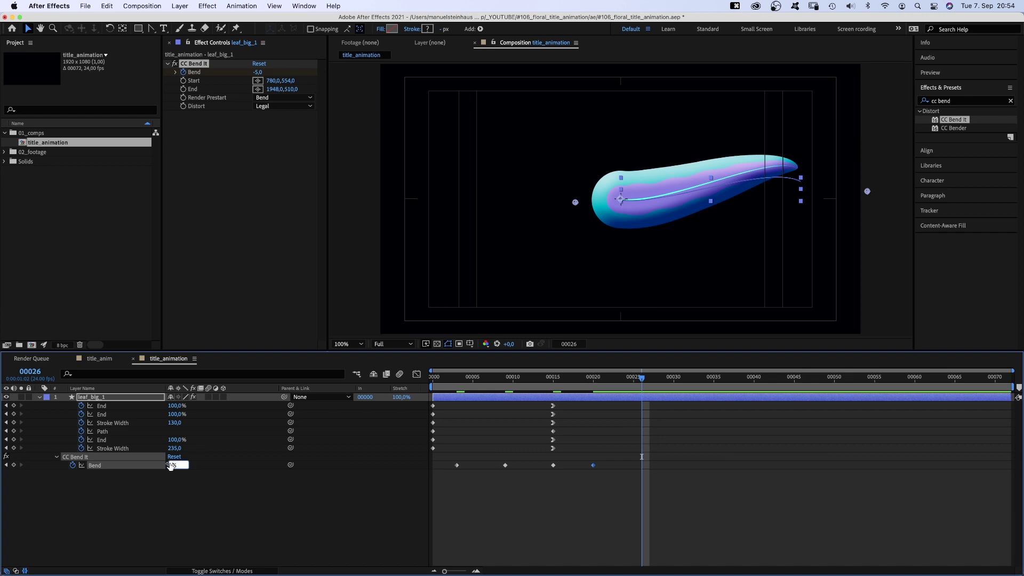
pyautogui.write('0')
pyautogui.press('Return')
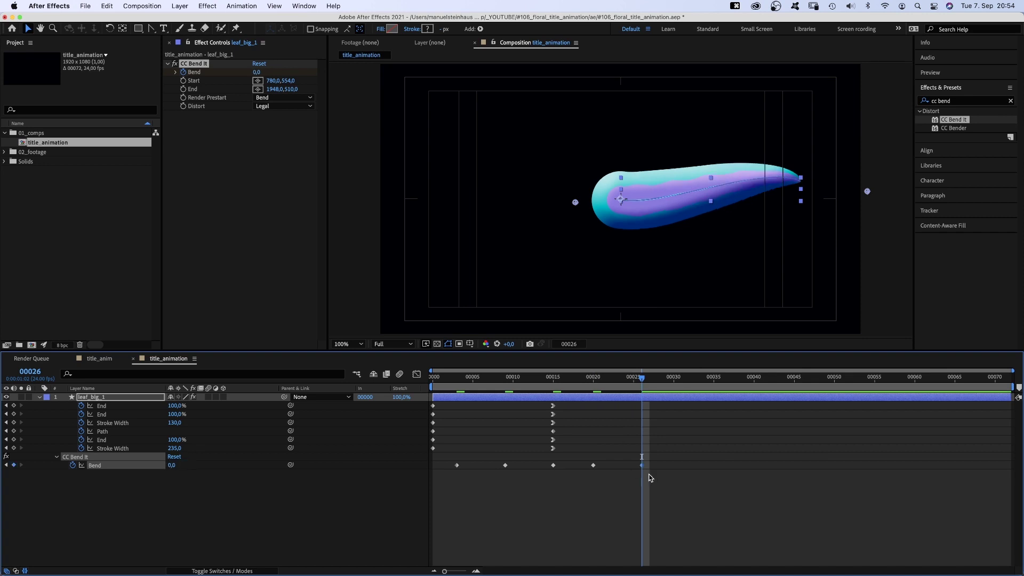
# Step: Apply Easy Ease to all the Bend keyframes
pyautogui.moveTo(654, 473); pyautogui.dragTo(444, 471)
pyautogui.rightClick(457, 466)
pyautogui.moveTo(494, 565)
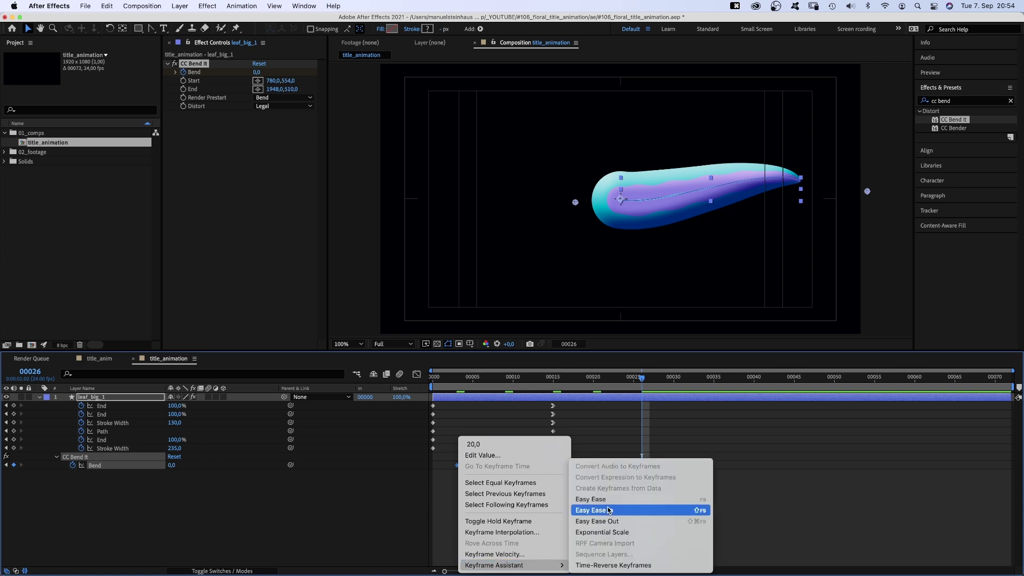
pyautogui.click(609, 511)
pyautogui.click(920, 100)
pyautogui.write('gra')
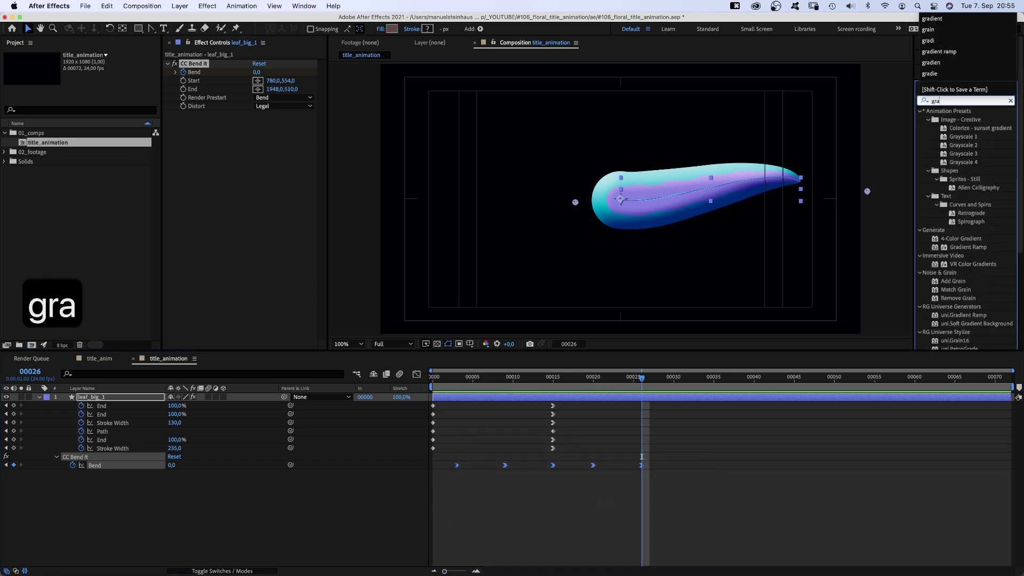
pyautogui.write('in')
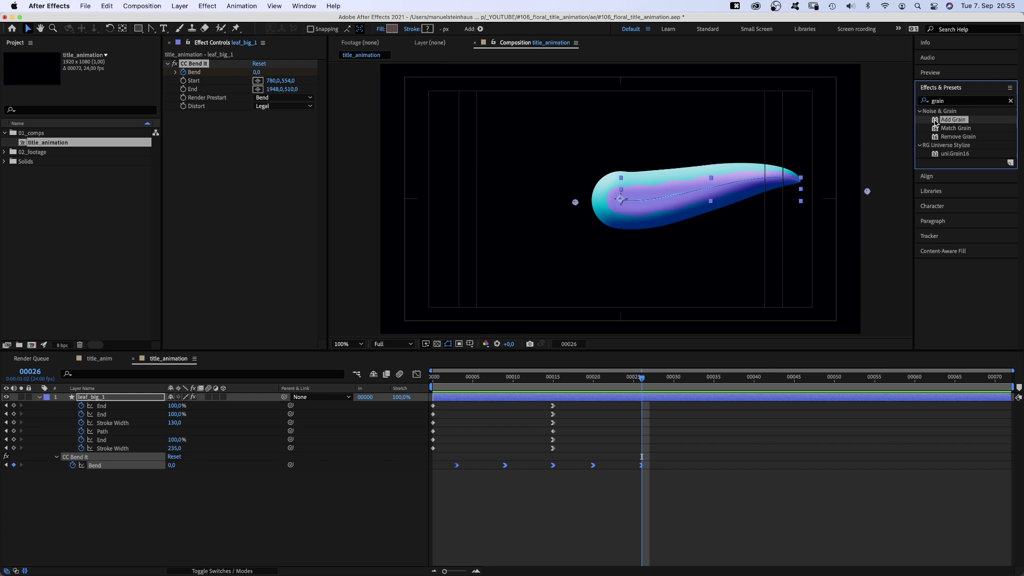
# Step: Apply Add Grain in Final Output mode with size 2, softness 0.3 and animation speed 0
pyautogui.moveTo(936, 120); pyautogui.dragTo(628, 199)
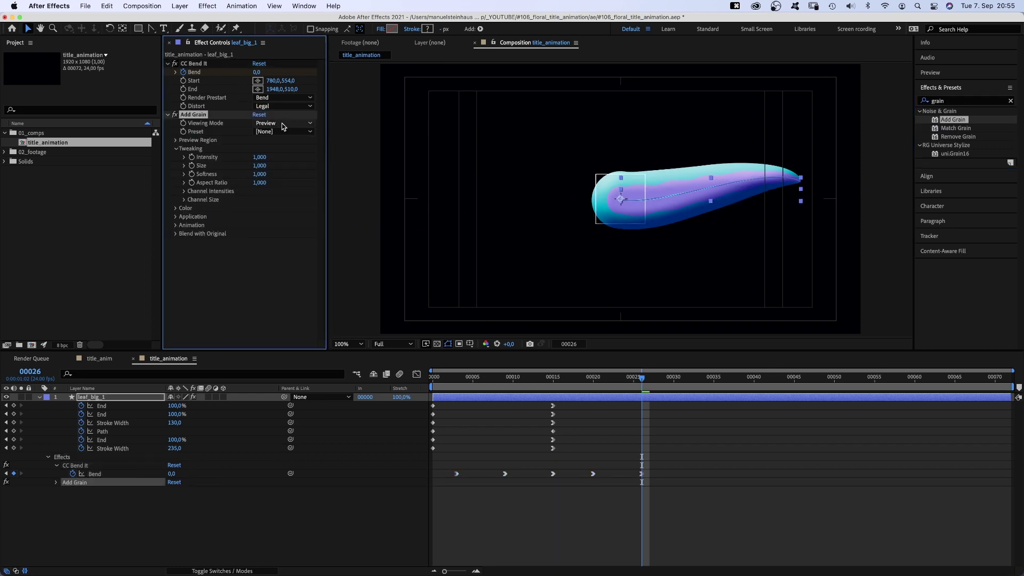
pyautogui.click(281, 122)
pyautogui.click(281, 151)
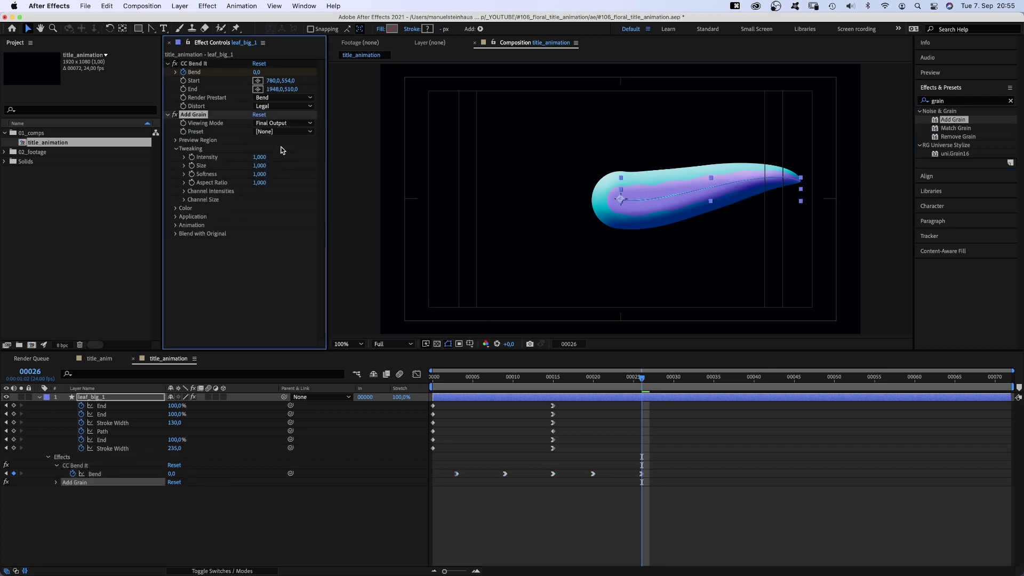
pyautogui.write('0,5')
pyautogui.click(257, 165)
pyautogui.write('2')
pyautogui.press('Return')
pyautogui.write('0,3')
pyautogui.press('Return')
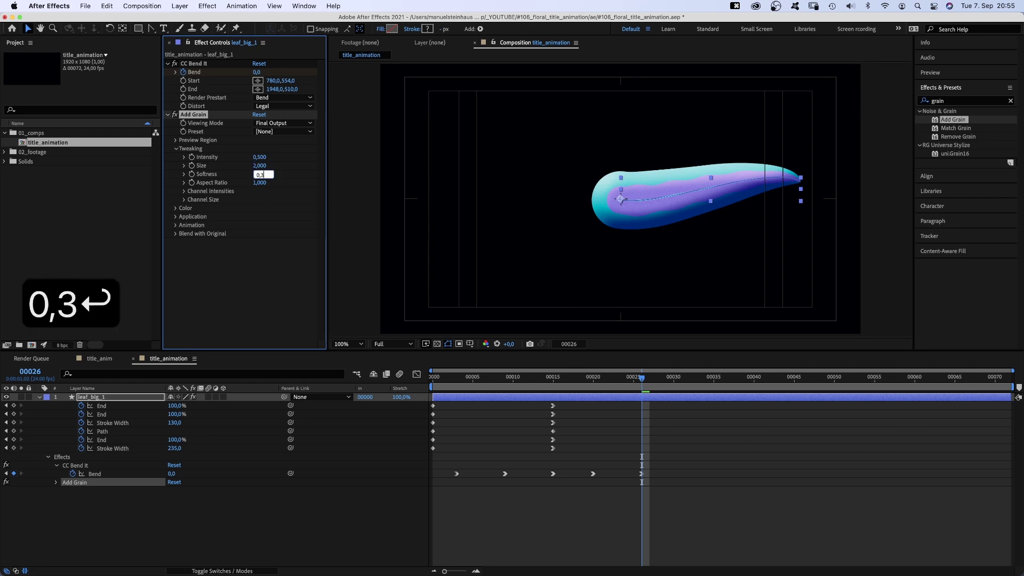
pyautogui.click(176, 225)
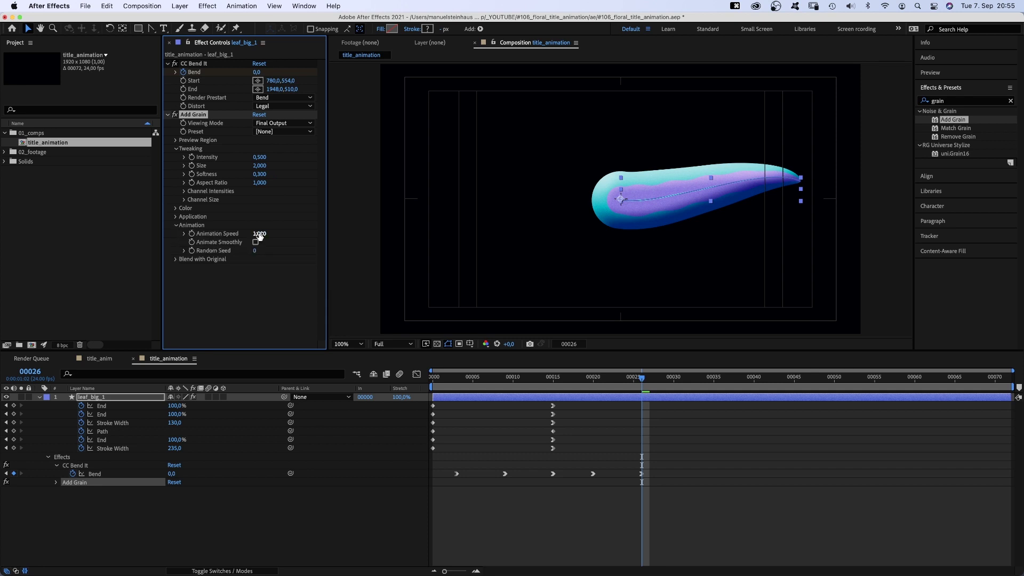
pyautogui.write('0')
pyautogui.press('Return')
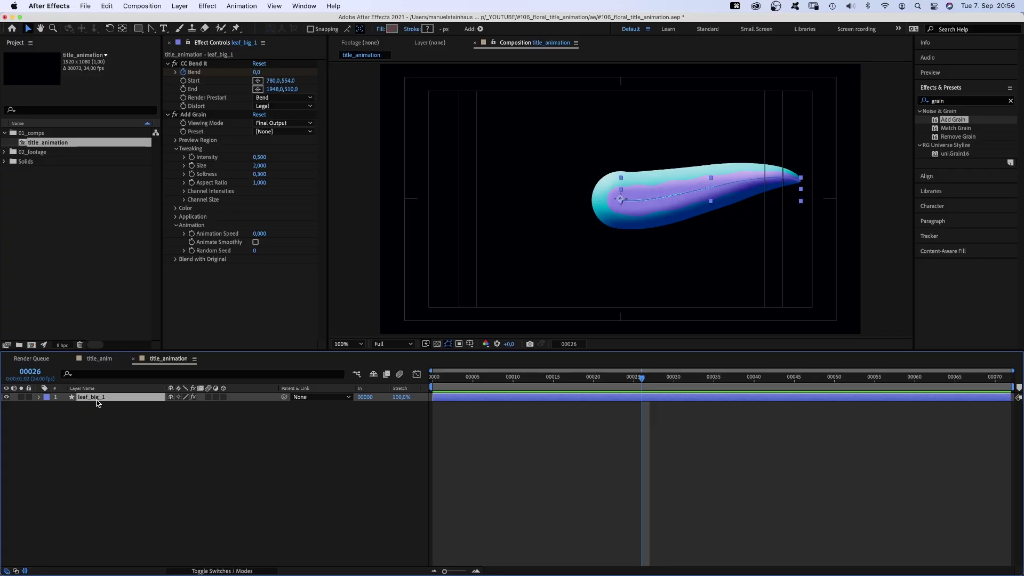
# Step: Duplicate the leaf as leaf_big_2 and stretch its frame-15 path into a longer leaf curving far left
pyautogui.press('super+d')
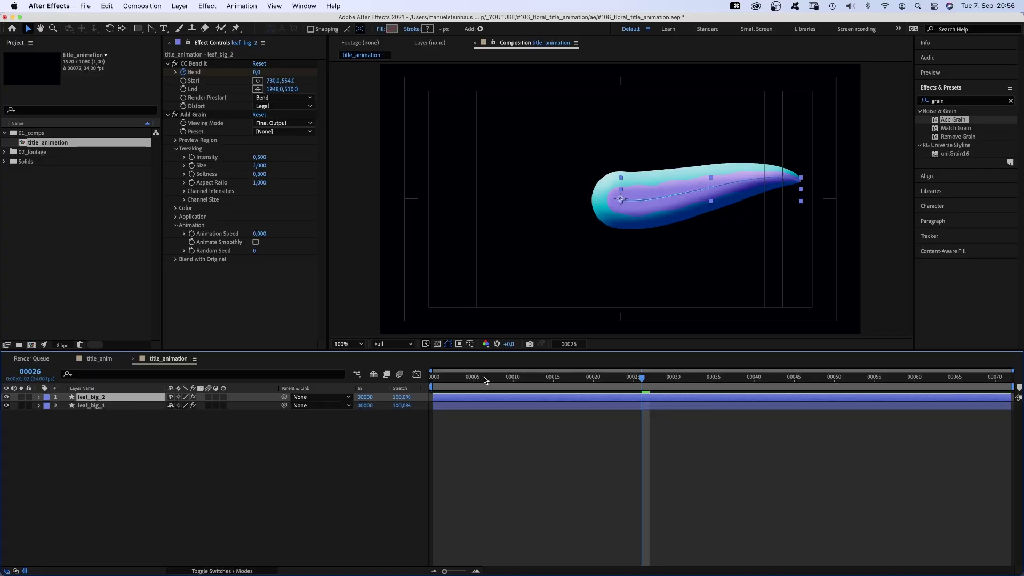
pyautogui.click(552, 377)
pyautogui.press('u')
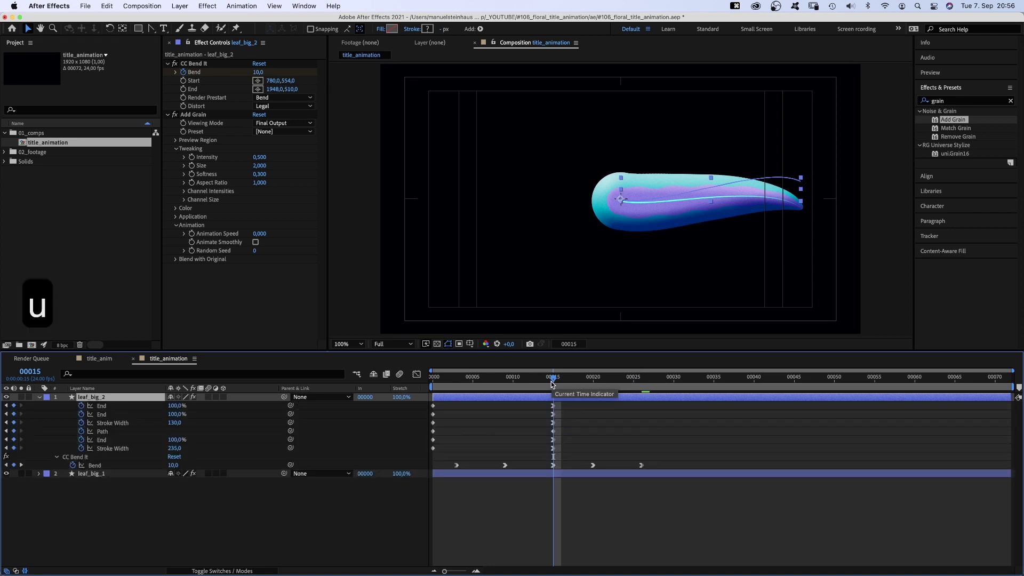
pyautogui.click(106, 433)
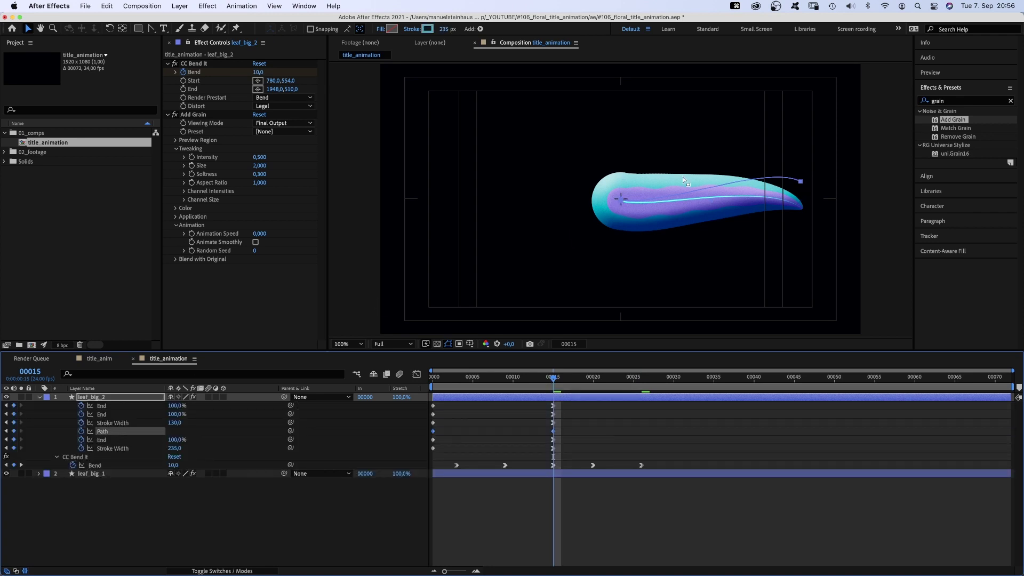
pyautogui.moveTo(800, 182)
pyautogui.mouseDown()
pyautogui.moveTo(403, 139)
pyautogui.moveTo(417, 90)
pyautogui.mouseUp()
pyautogui.moveTo(656, 204); pyautogui.dragTo(700, 167)
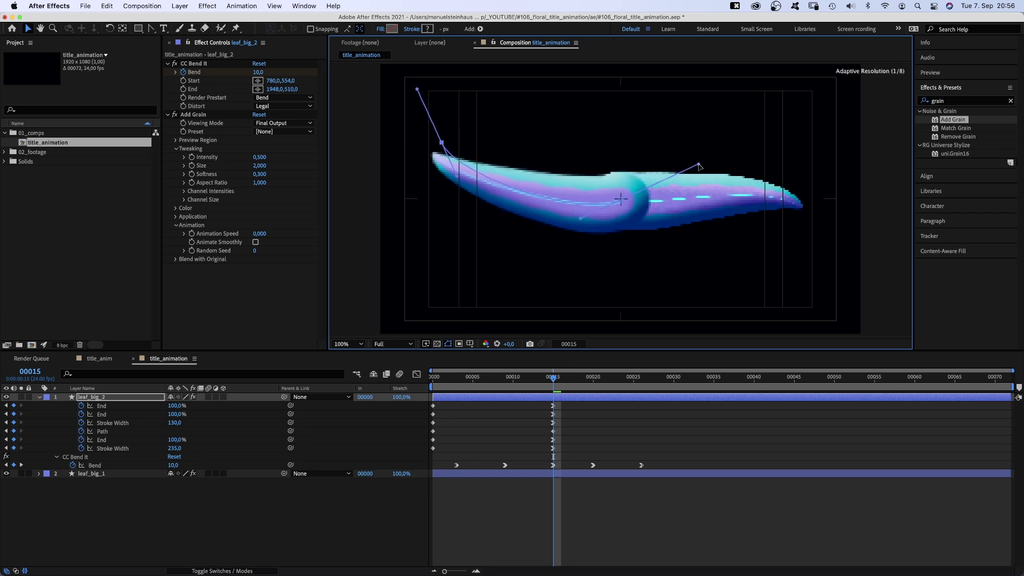
pyautogui.moveTo(417, 90); pyautogui.dragTo(376, 143)
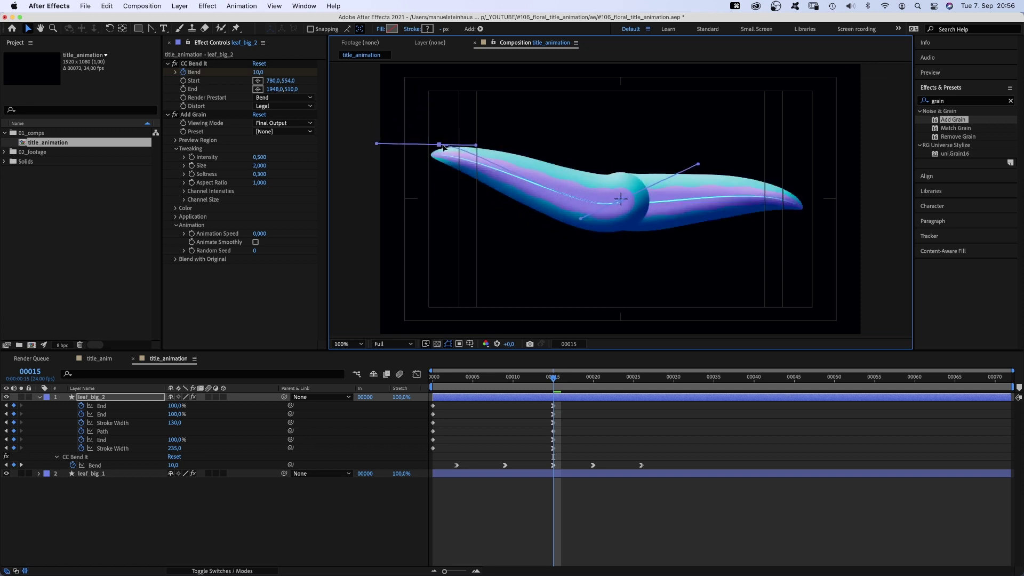
# Step: Copy the frame-15 Path keyframe to frame 0 and reshape its starting arc lower with rotated handles
pyautogui.click(551, 429)
pyautogui.press('cmd+c')
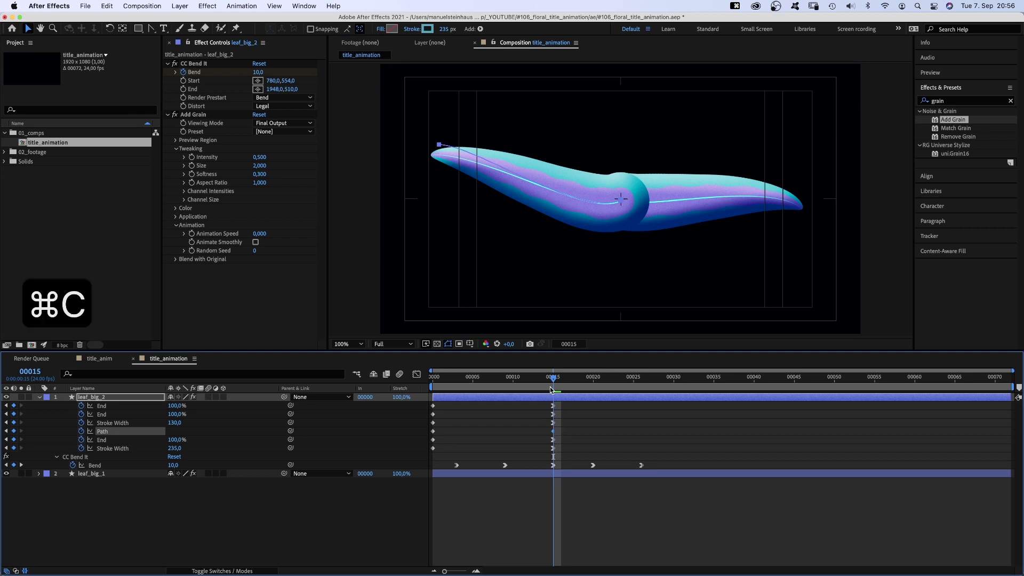
pyautogui.click(546, 375)
pyautogui.moveTo(546, 376); pyautogui.dragTo(433, 376)
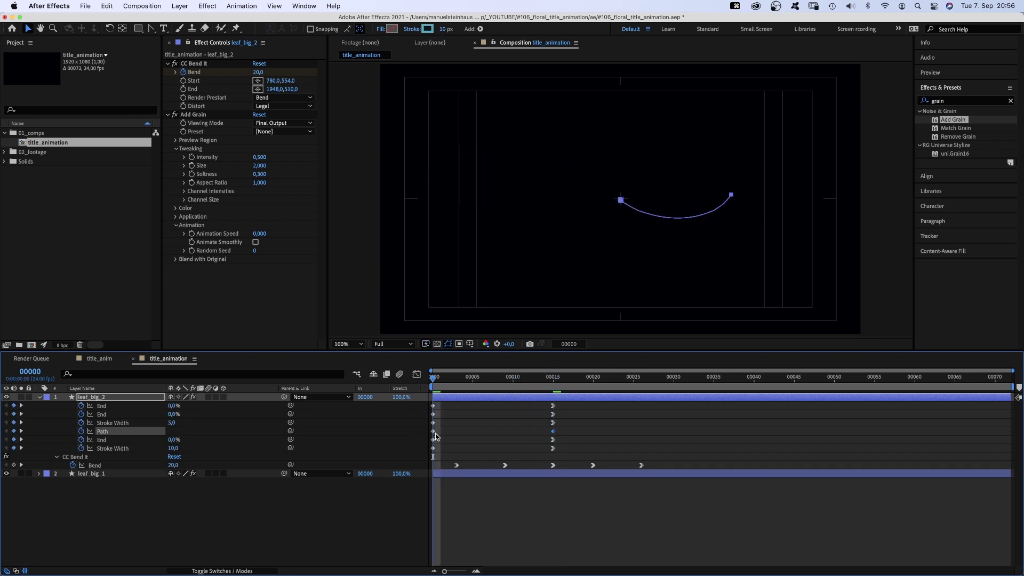
pyautogui.press('cmd+v')
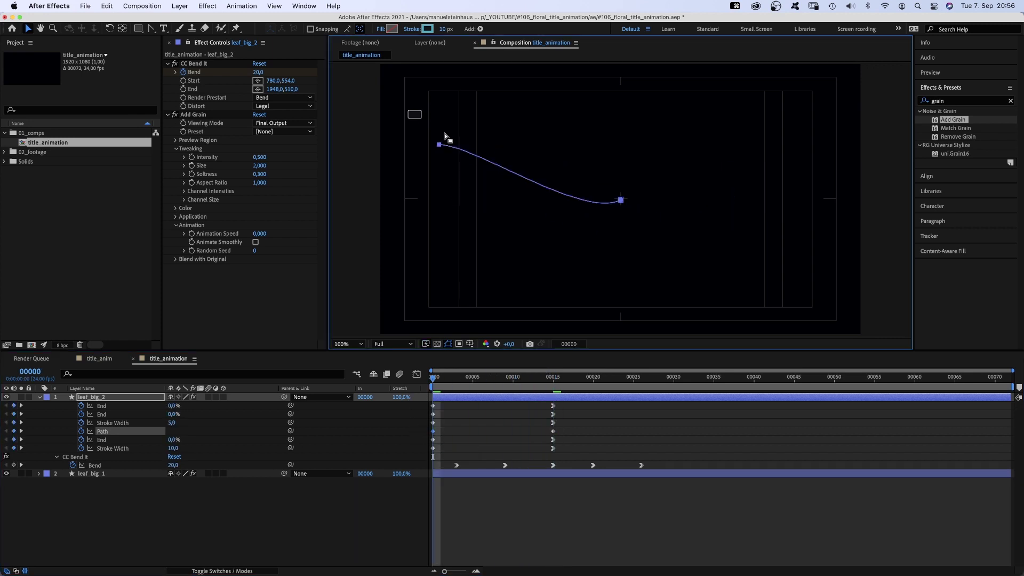
pyautogui.moveTo(445, 137); pyautogui.dragTo(489, 175)
pyautogui.moveTo(697, 164); pyautogui.dragTo(685, 256)
pyautogui.moveTo(426, 174); pyautogui.dragTo(435, 201)
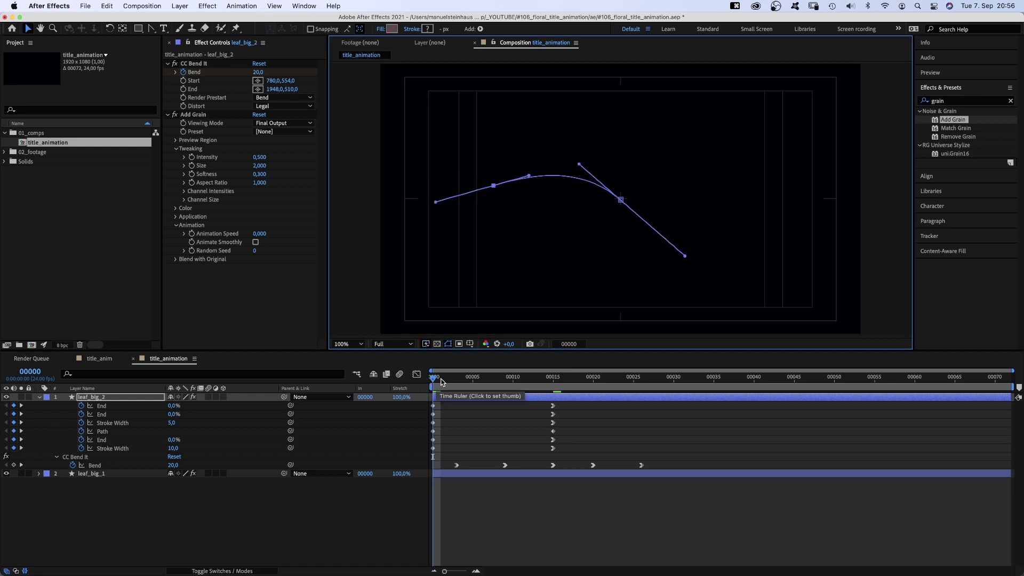
# Step: Re-key leaf_big_2's Bend to -30, 15, -7 and 3 at frames 3, 9, 15 and 20, settling by frame 26
pyautogui.moveTo(440, 382); pyautogui.dragTo(455, 387)
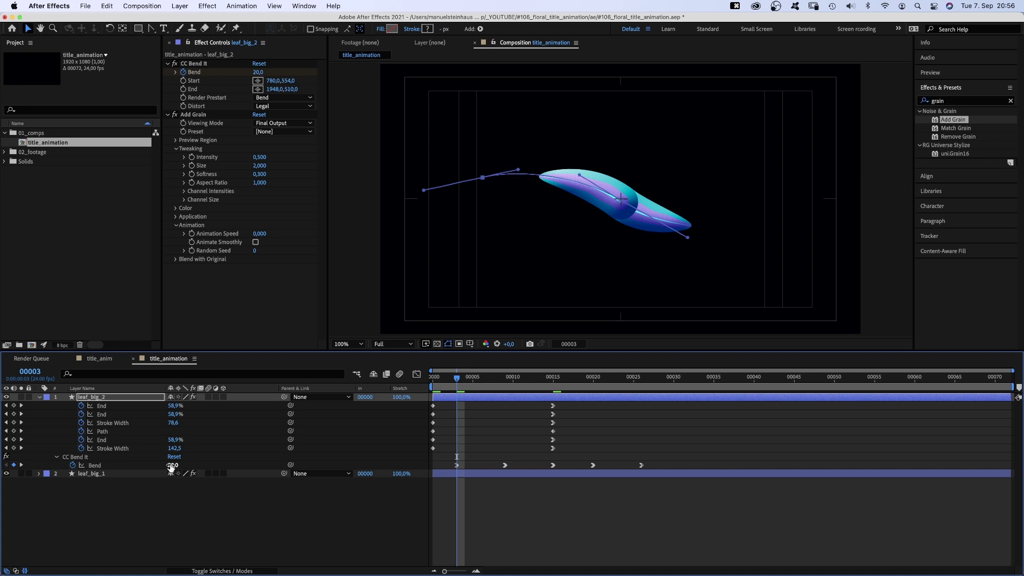
pyautogui.write('-30')
pyautogui.press('Return')
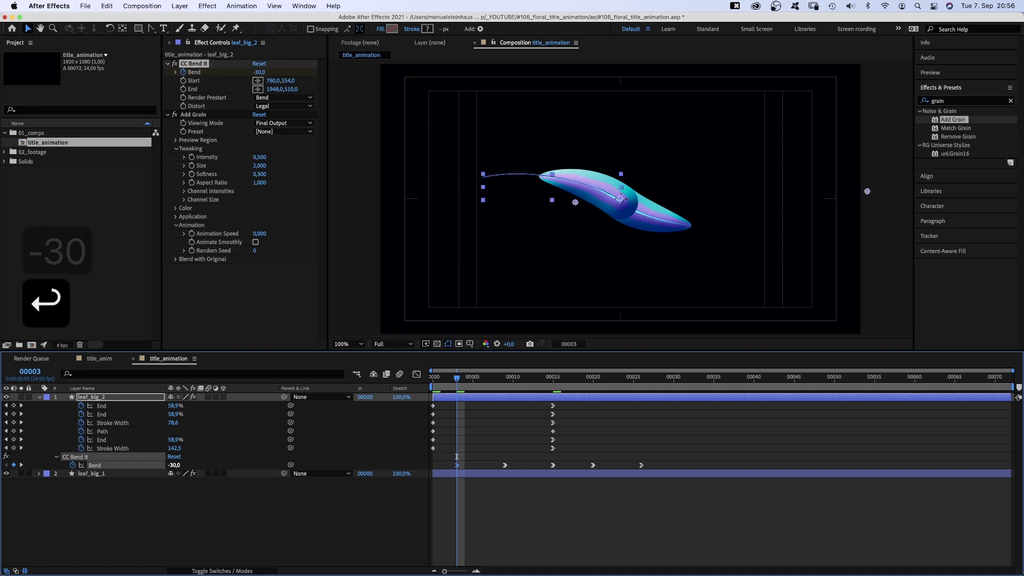
pyautogui.moveTo(497, 382); pyautogui.dragTo(504, 381)
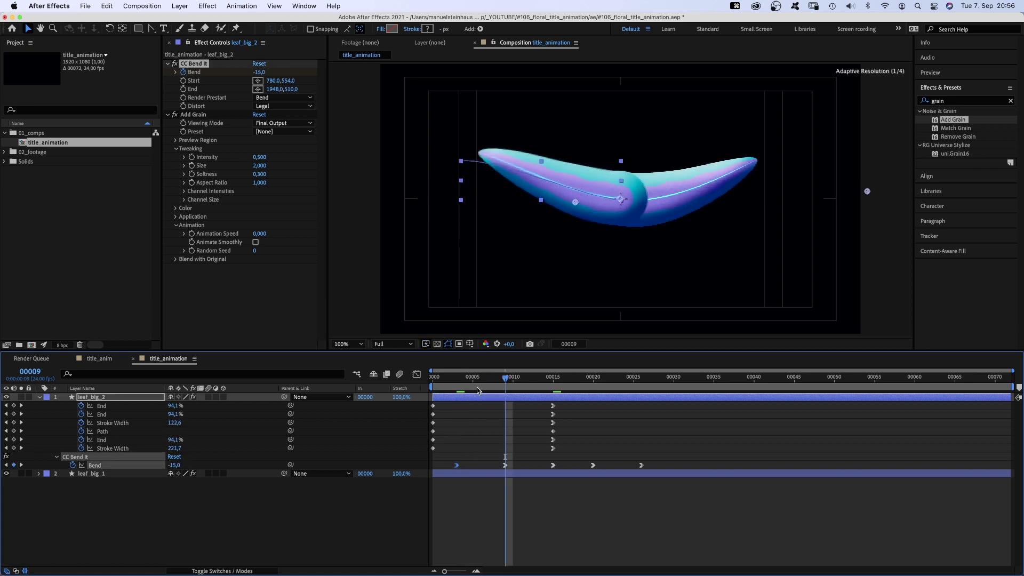
pyautogui.write('15')
pyautogui.press('Return')
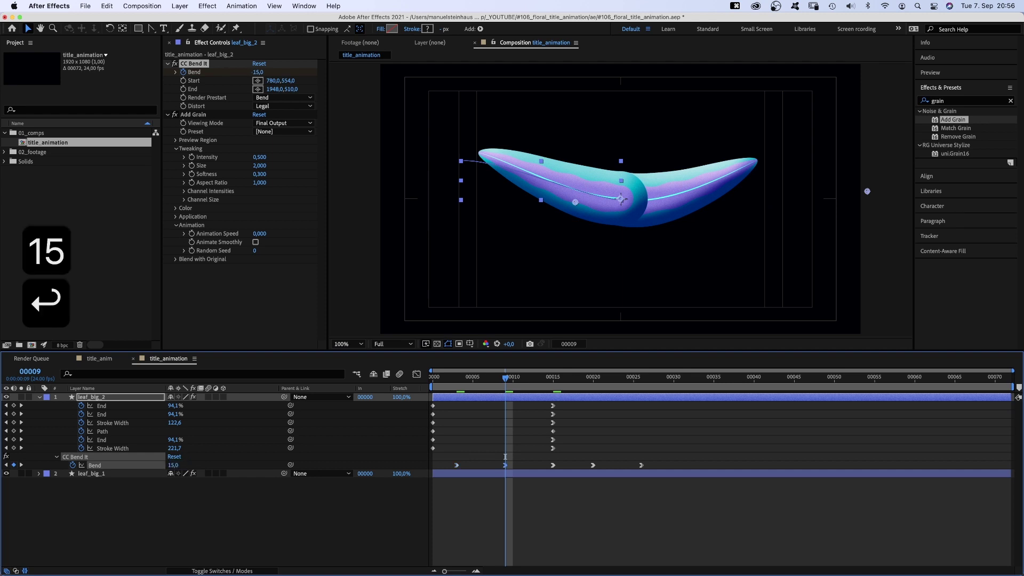
pyautogui.moveTo(537, 377); pyautogui.dragTo(552, 377)
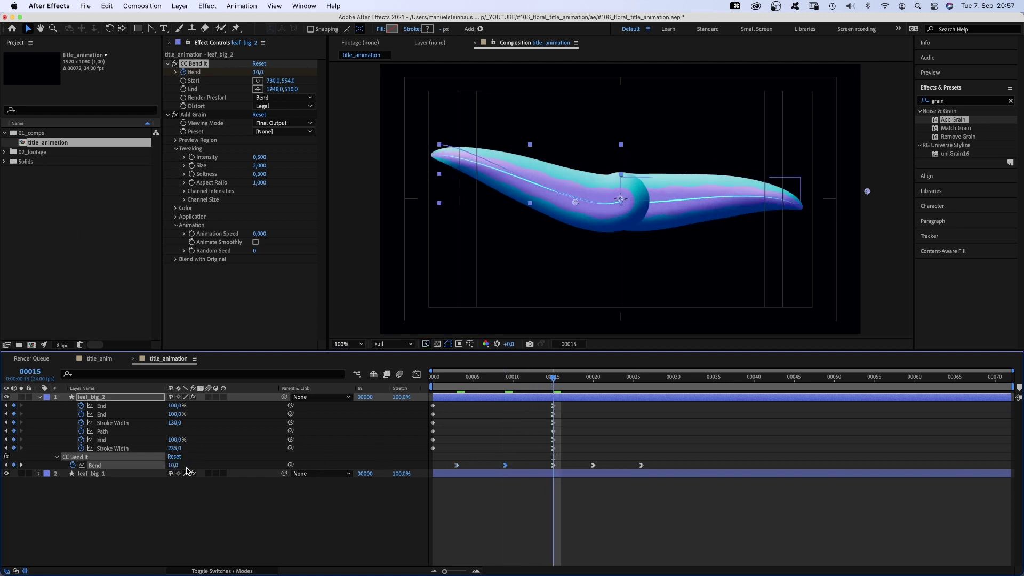
pyautogui.write('-7')
pyautogui.press('Return')
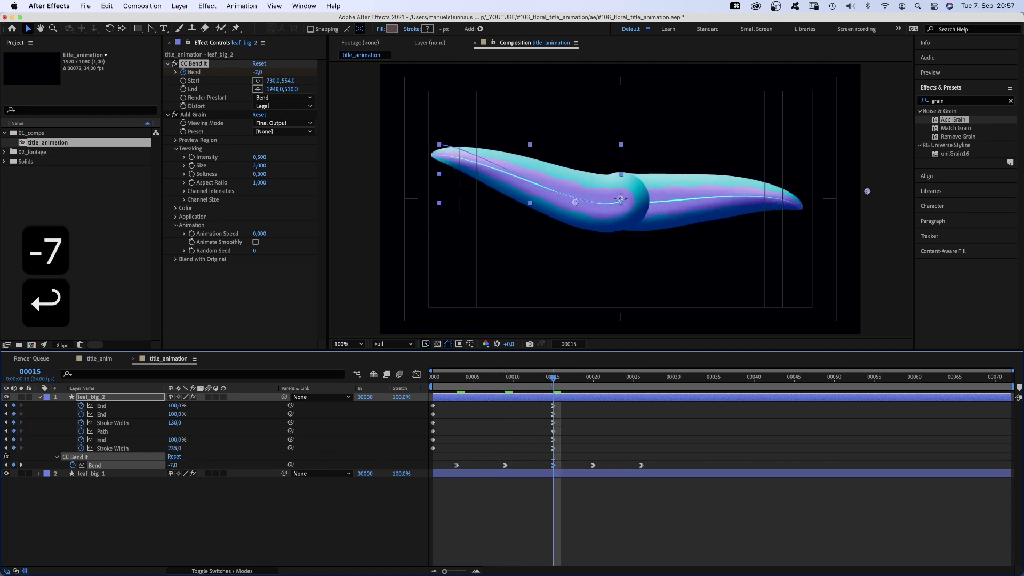
pyautogui.write('k')
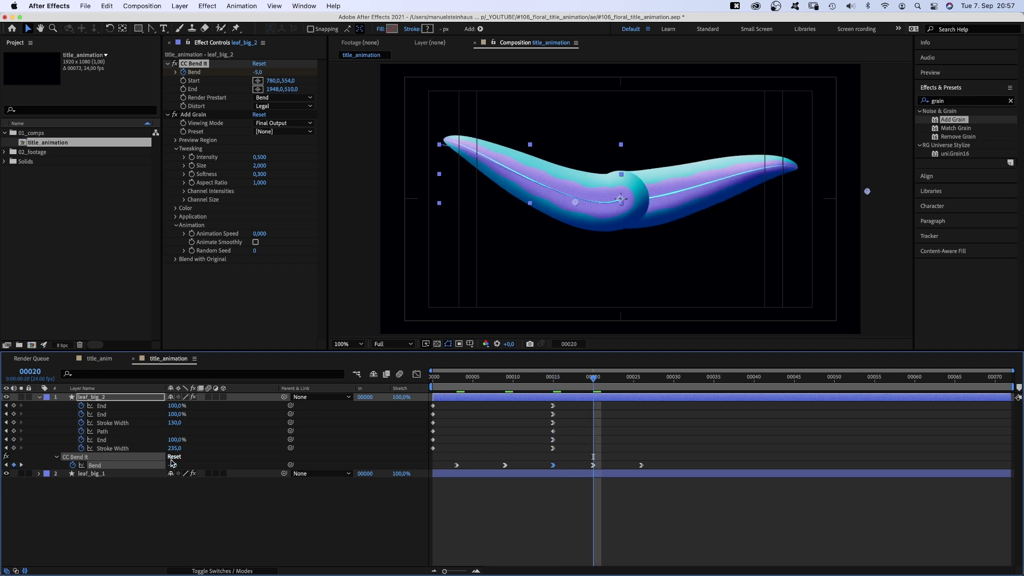
pyautogui.write('3')
pyautogui.press('Return')
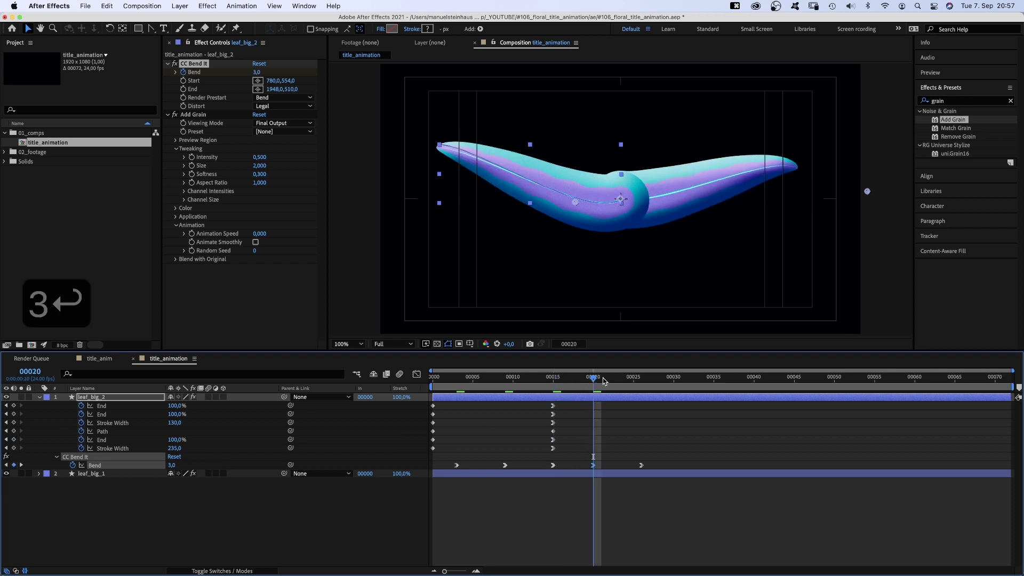
pyautogui.click(629, 378)
pyautogui.moveTo(628, 380); pyautogui.dragTo(640, 380)
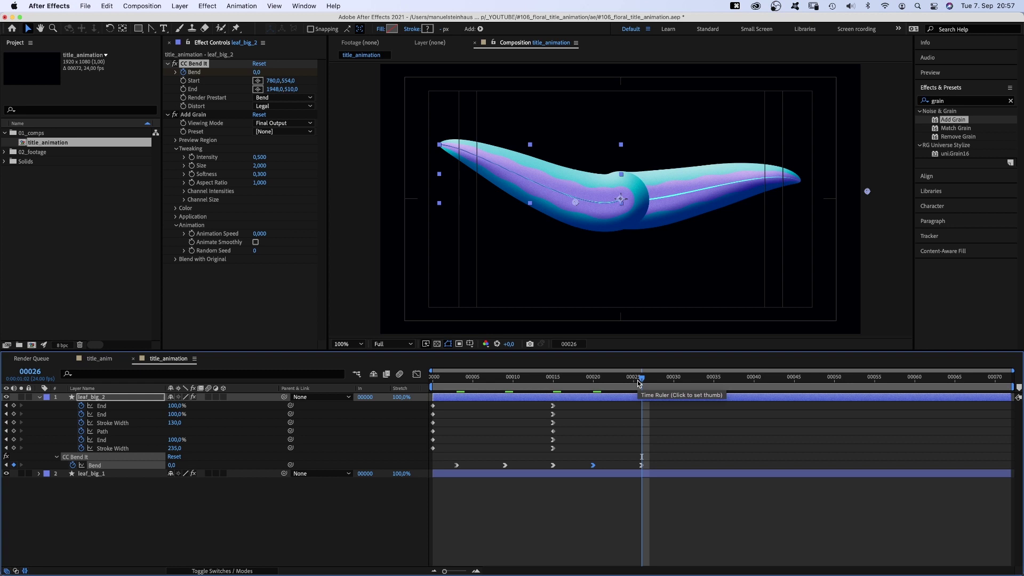
# Step: Reveal leaf_big_1's keyframes for reference and nudge leaf_big_2's Bend keyframes slightly earlier
pyautogui.click(88, 475)
pyautogui.press('u')
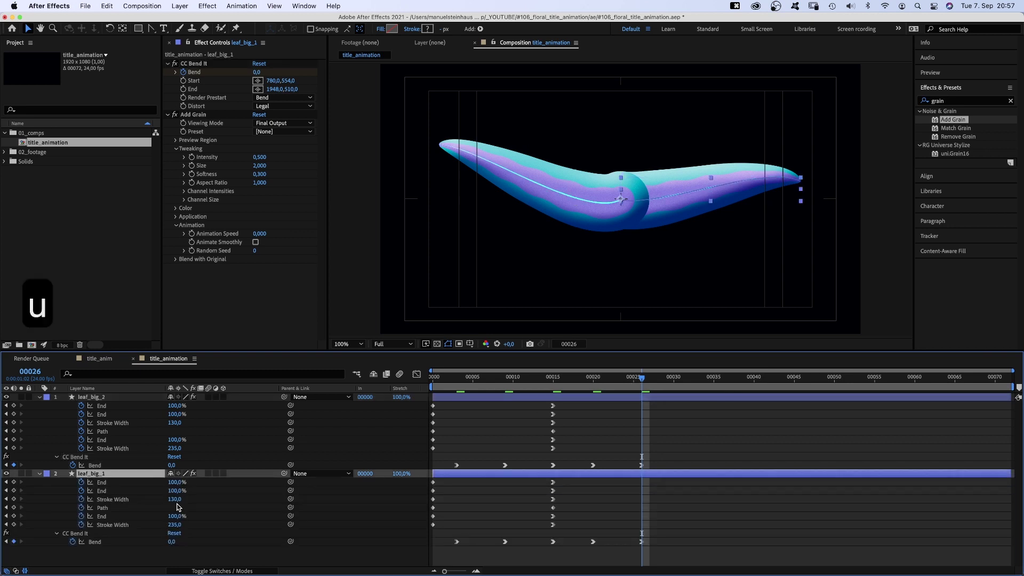
pyautogui.click(457, 466)
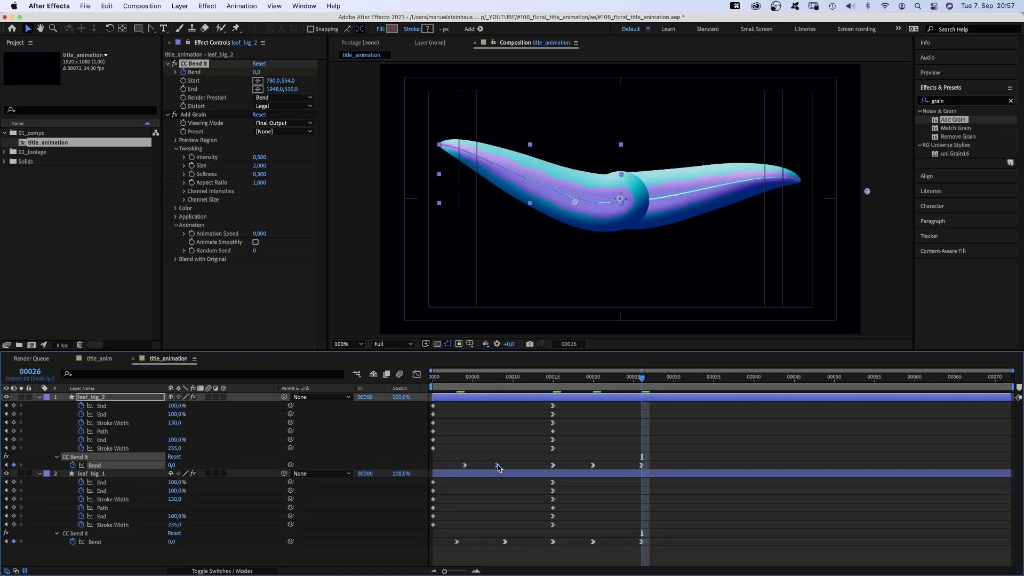
pyautogui.click(594, 469)
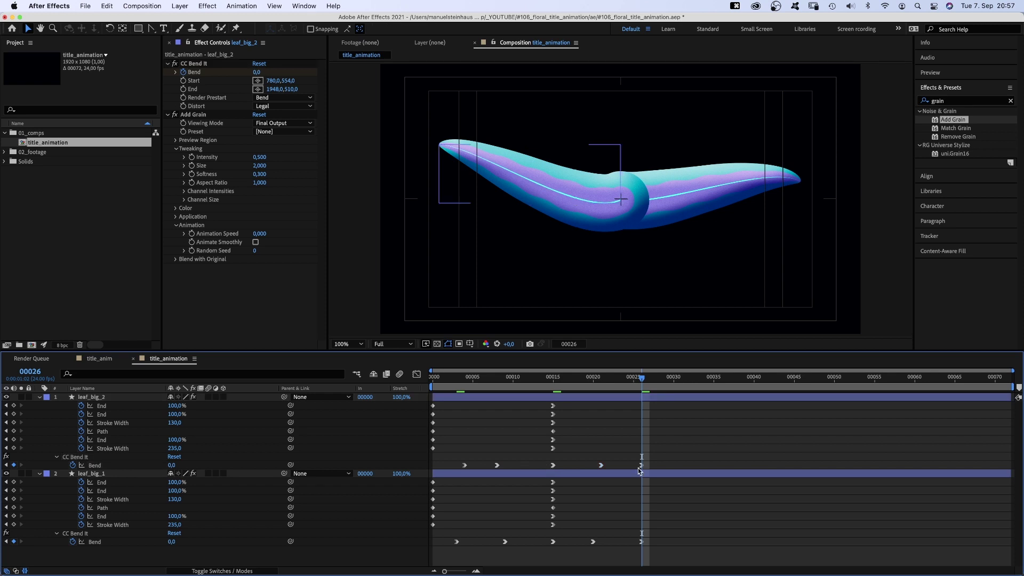
pyautogui.moveTo(548, 469); pyautogui.dragTo(546, 468)
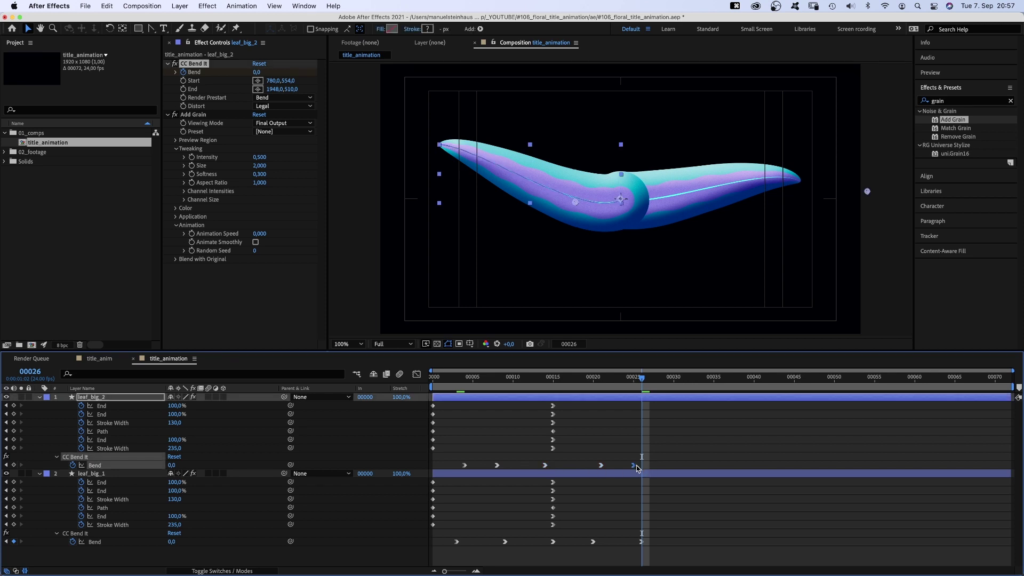
# Step: Change leaf_big_2's Shape 2 stroke colour to a pale whitish grey
pyautogui.click(39, 398)
pyautogui.click(57, 415)
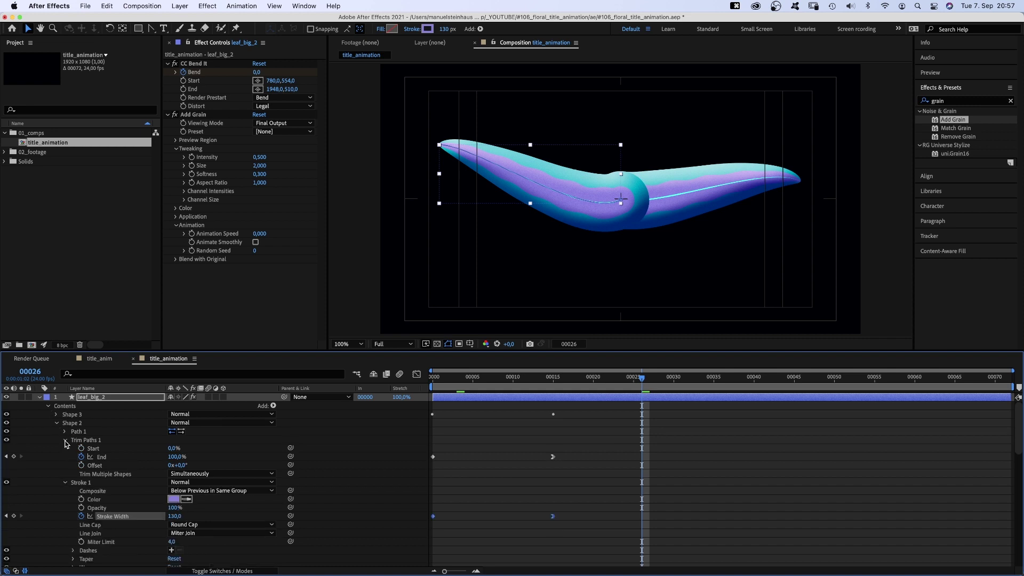
pyautogui.click(66, 440)
pyautogui.click(172, 465)
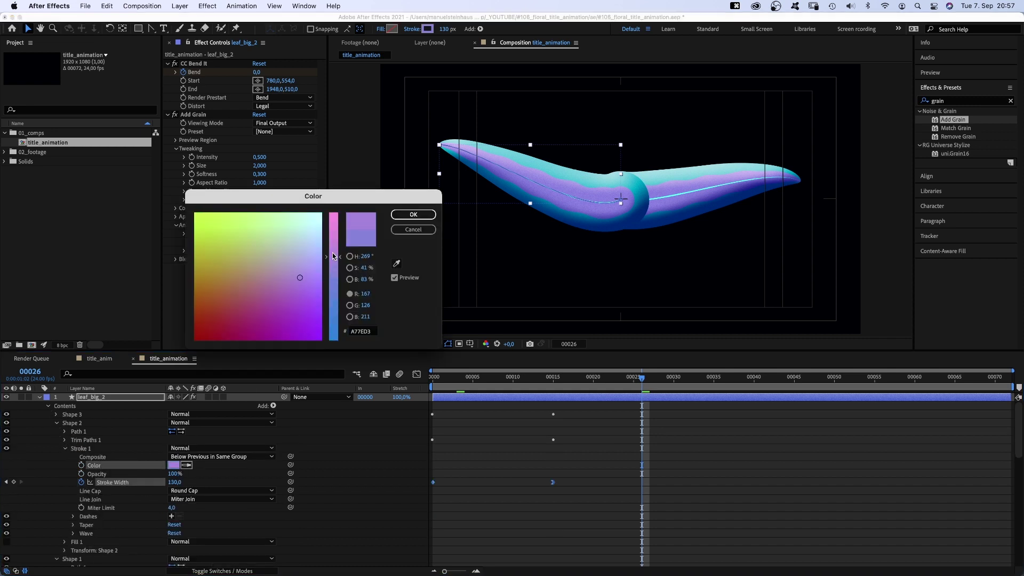
pyautogui.moveTo(297, 280)
pyautogui.mouseDown()
pyautogui.moveTo(294, 234)
pyautogui.moveTo(292, 243)
pyautogui.mouseUp()
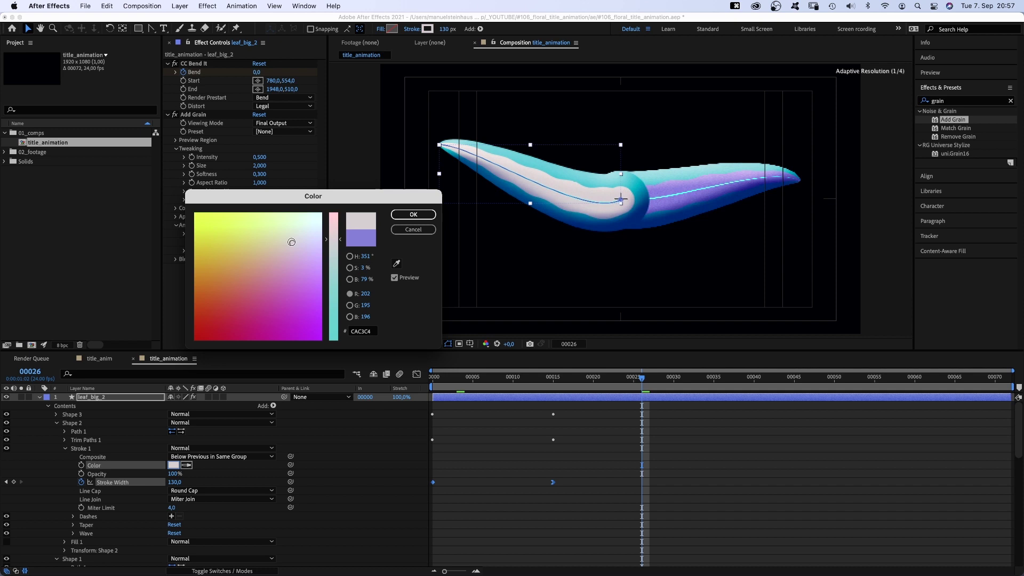
pyautogui.click(407, 217)
# Step: At frame 15 set Shape 2's stroke width to 150 and Shape 1's to 250, then collapse the leaf layers
pyautogui.moveTo(571, 384); pyautogui.dragTo(553, 378)
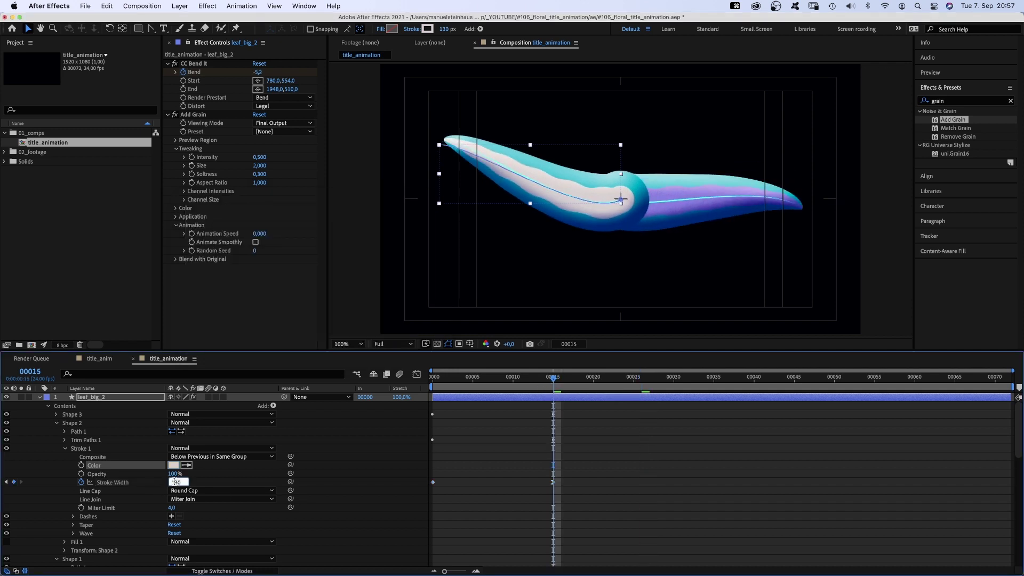
pyautogui.write('150')
pyautogui.press('Return')
pyautogui.click(56, 422)
pyautogui.click(56, 430)
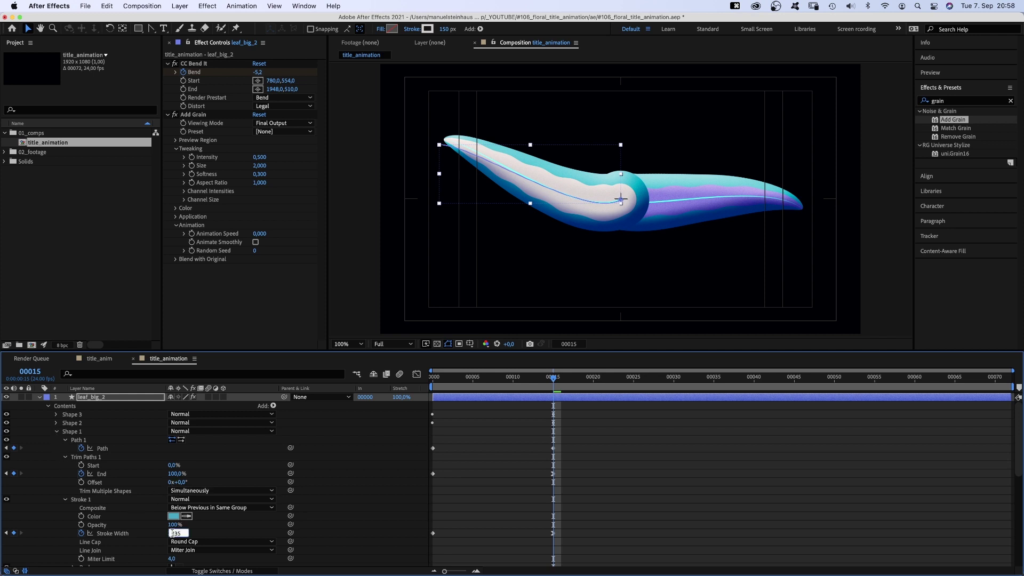
pyautogui.write('250')
pyautogui.press('Return')
pyautogui.click(55, 487)
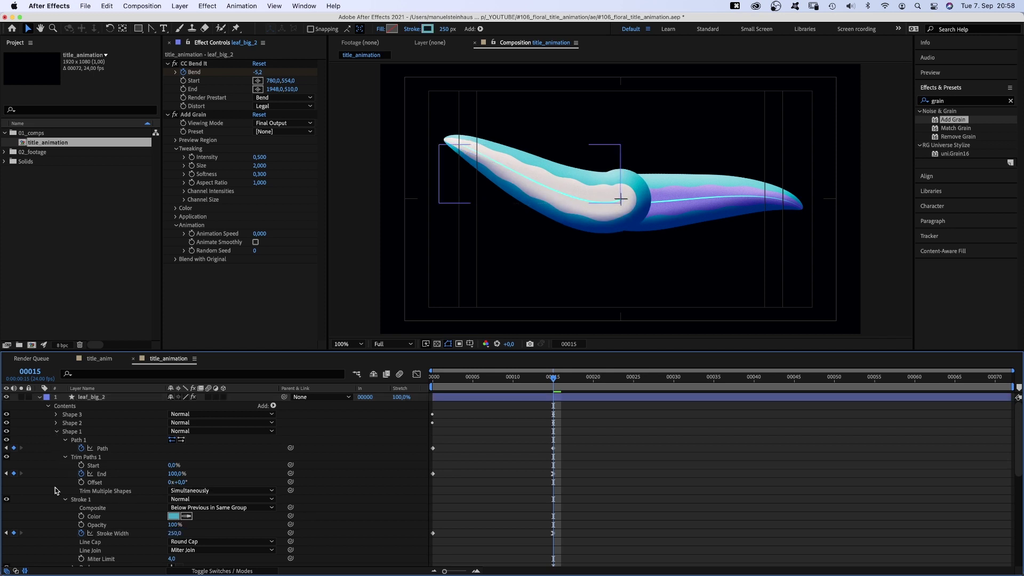
pyautogui.click(39, 398)
pyautogui.click(39, 405)
pyautogui.click(46, 427)
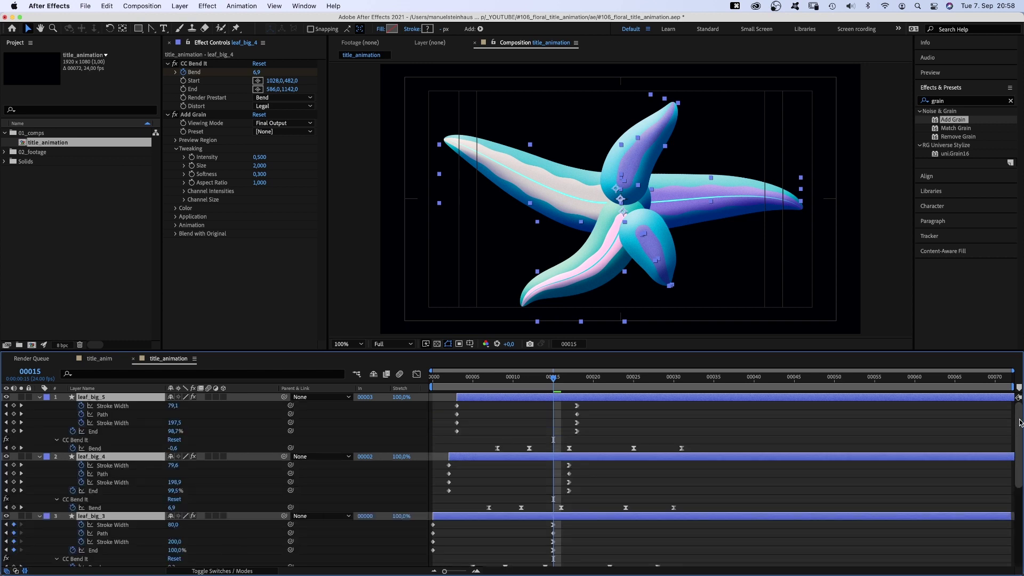
pyautogui.scroll(-2, 1018, 425)
pyautogui.scroll(-1, 1018, 423)
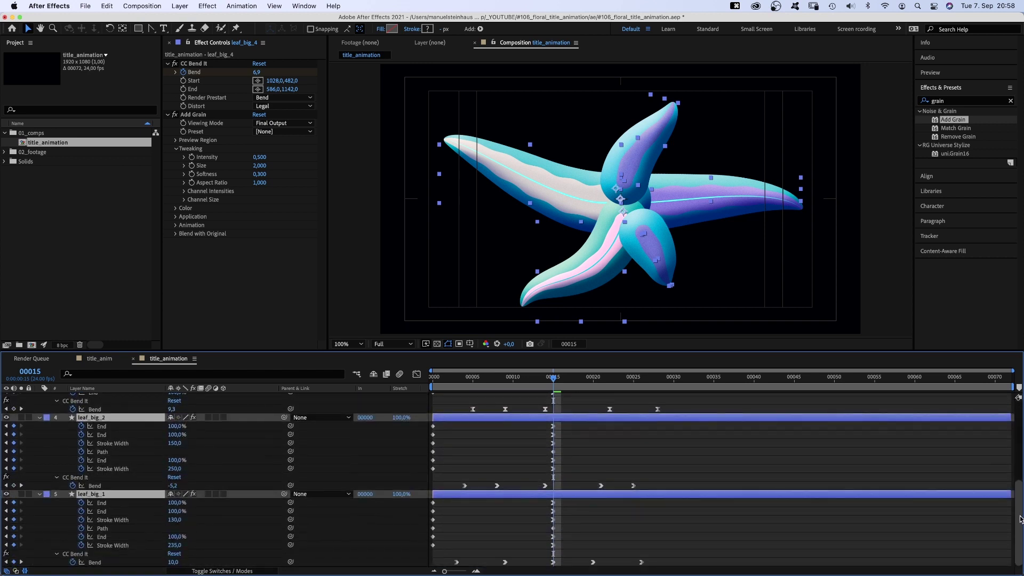
pyautogui.scroll(2, 1014, 400)
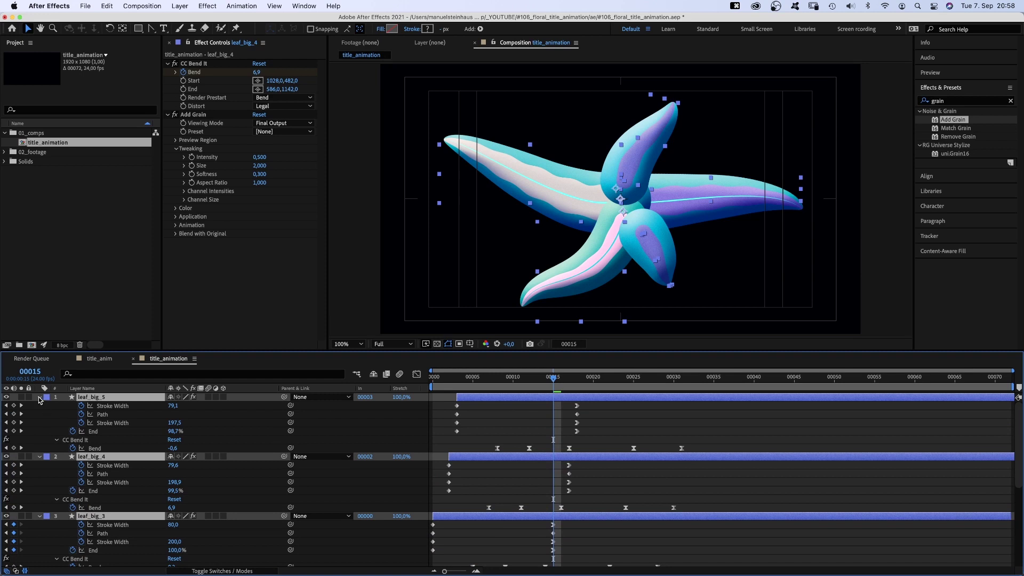
# Step: Collapse all layer properties and preview the five-leaf animation through to frame 51
pyautogui.press('u')
pyautogui.click(99, 483)
pyautogui.press('space')
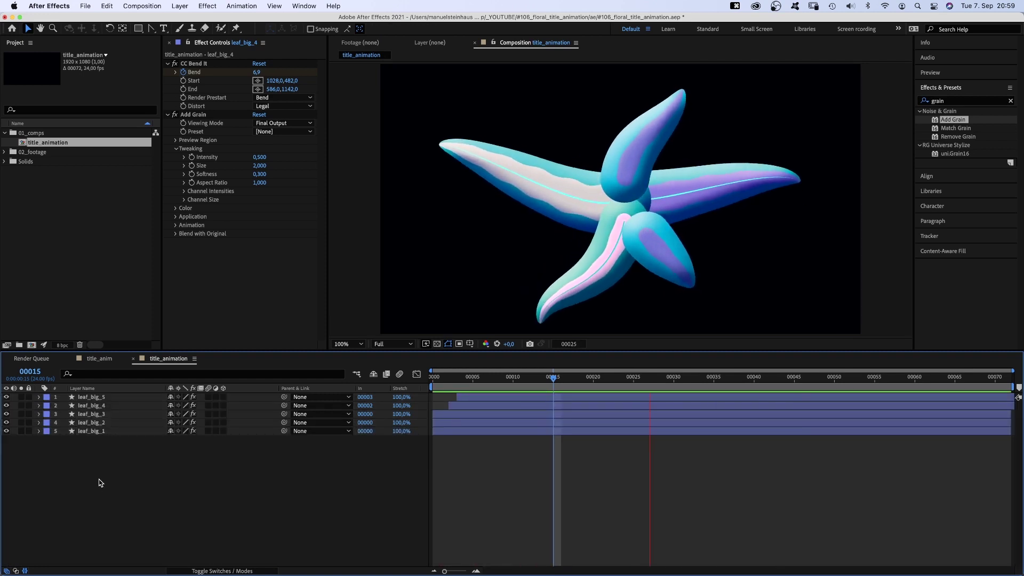
pyautogui.press("'")
# Step: Draw a curved Pen path outward from the leaves' centre with a 170 px stroke
pyautogui.click(149, 29)
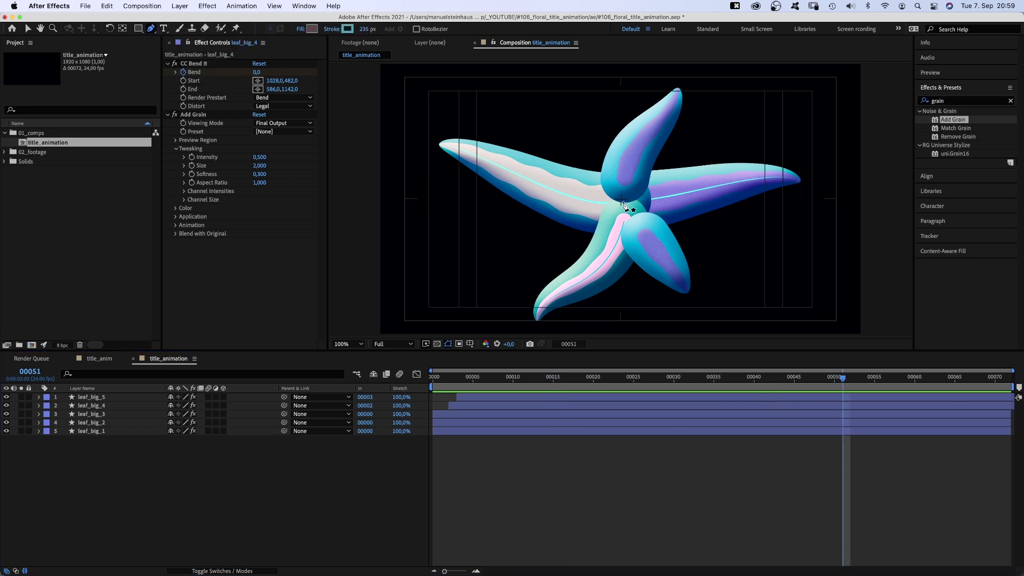
pyautogui.click(622, 200)
pyautogui.moveTo(696, 166); pyautogui.dragTo(715, 160)
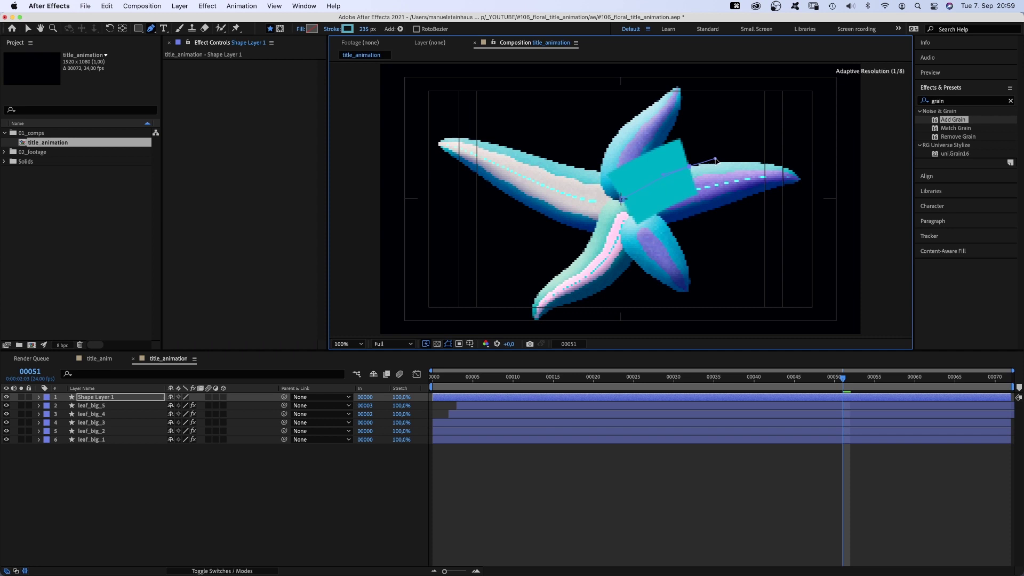
pyautogui.press('v')
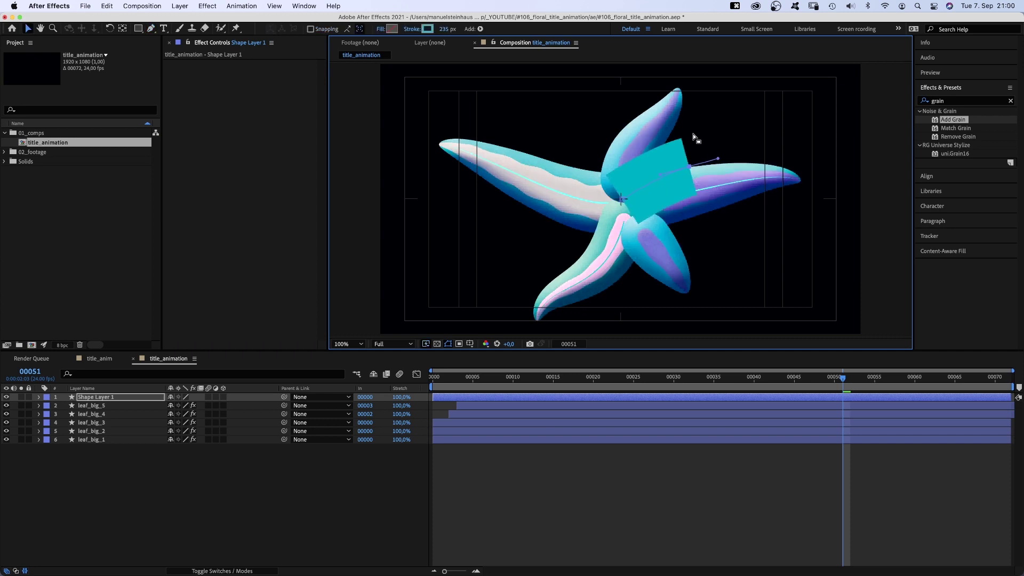
pyautogui.click(445, 30)
pyautogui.write('170')
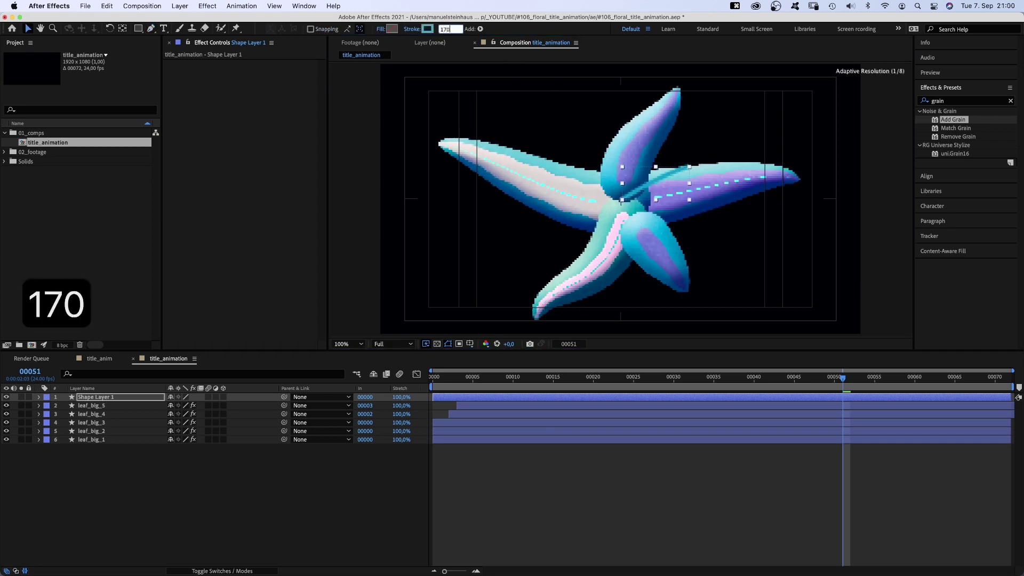
pyautogui.press('Return')
# Step: Rename the new shape layer flower_1 and give it a yellow label
pyautogui.click(1018, 397)
pyautogui.press('Return')
pyautogui.write('flower')
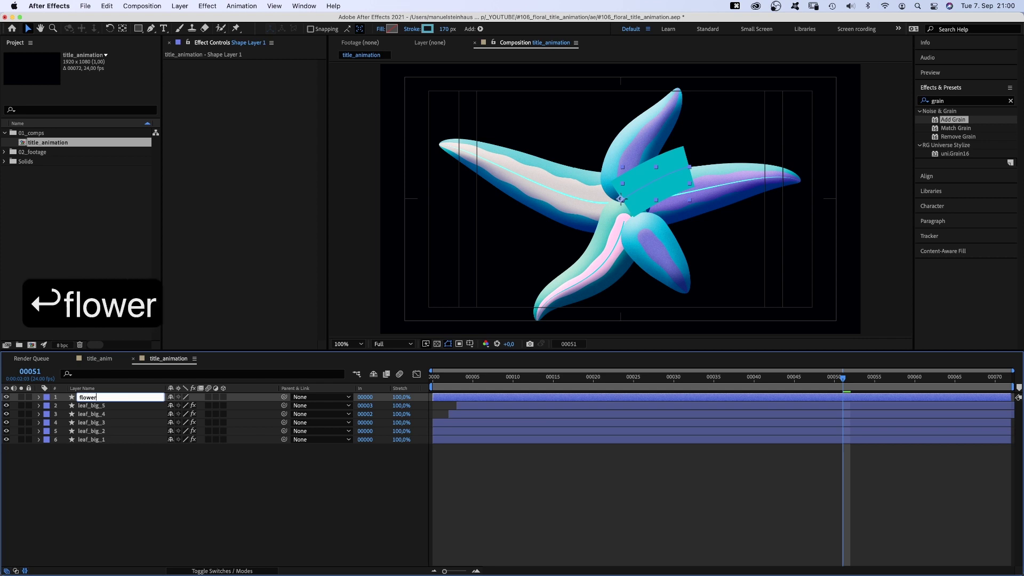
pyautogui.write('_1')
pyautogui.press('Return')
pyautogui.click(45, 397)
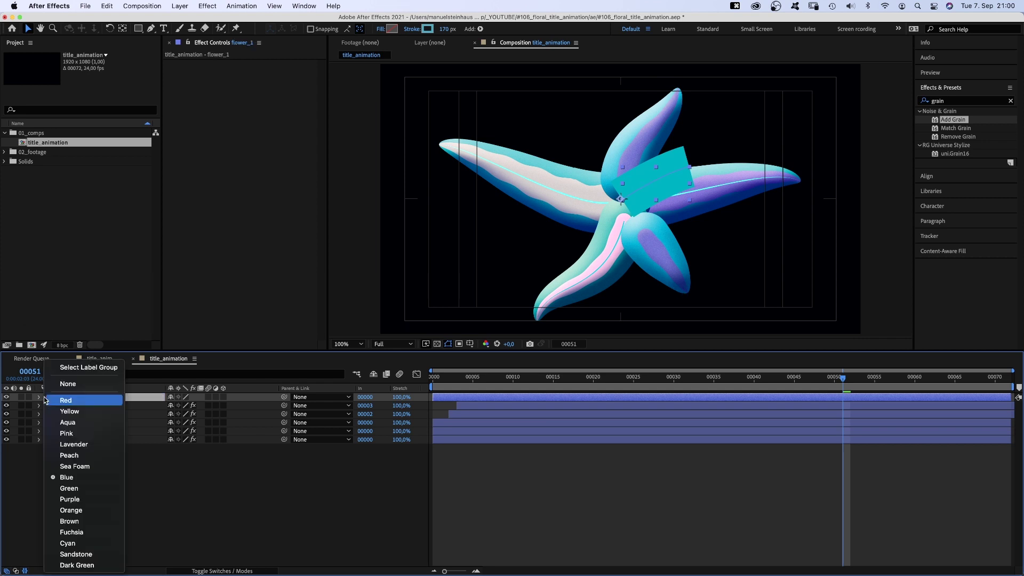
pyautogui.click(66, 412)
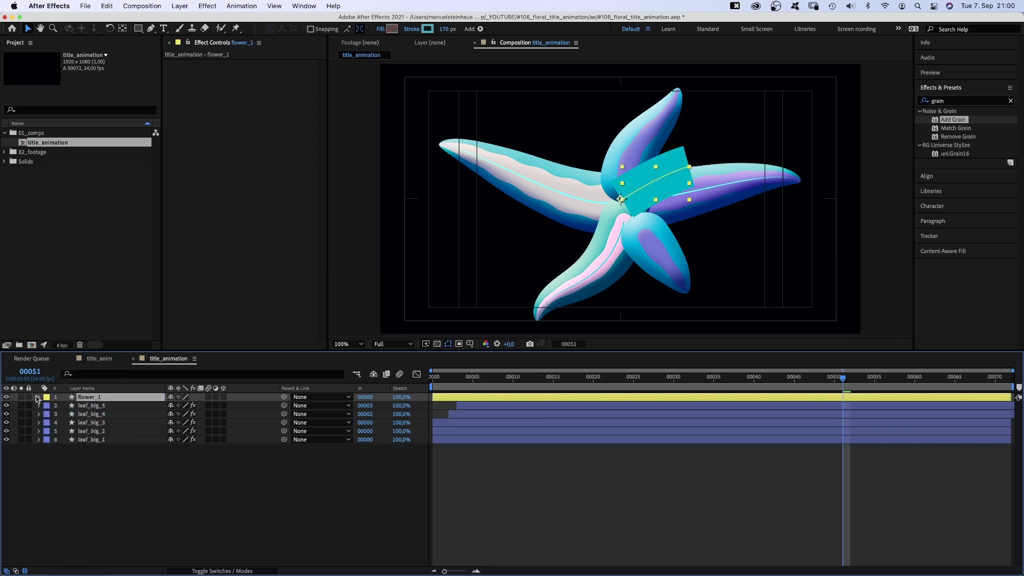
pyautogui.click(38, 397)
# Step: Round flower_1's stroke caps and taper it: 20% start, 100% end, Start Ease 55%, End Ease 50%
pyautogui.click(49, 405)
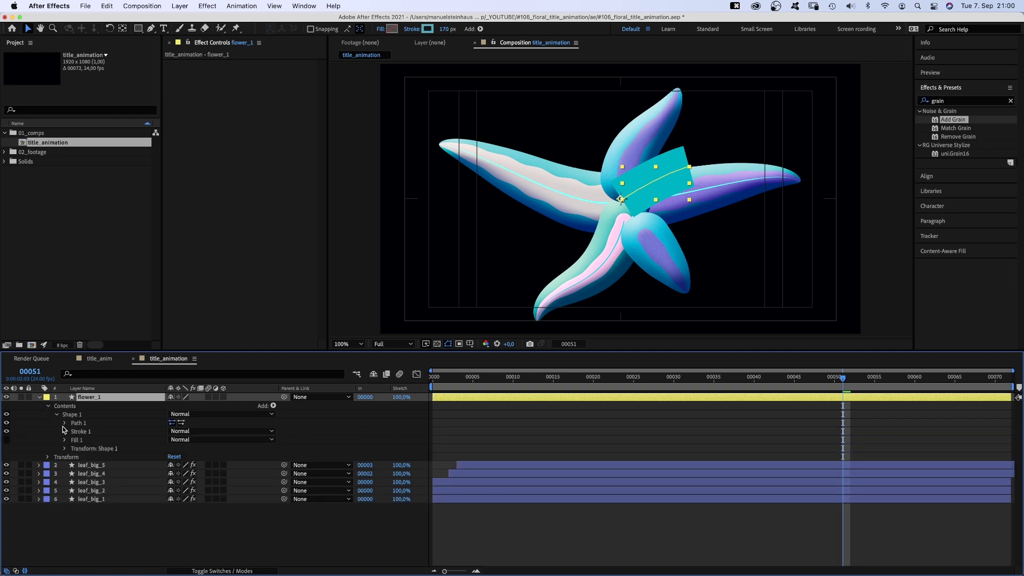
pyautogui.click(64, 431)
pyautogui.click(206, 474)
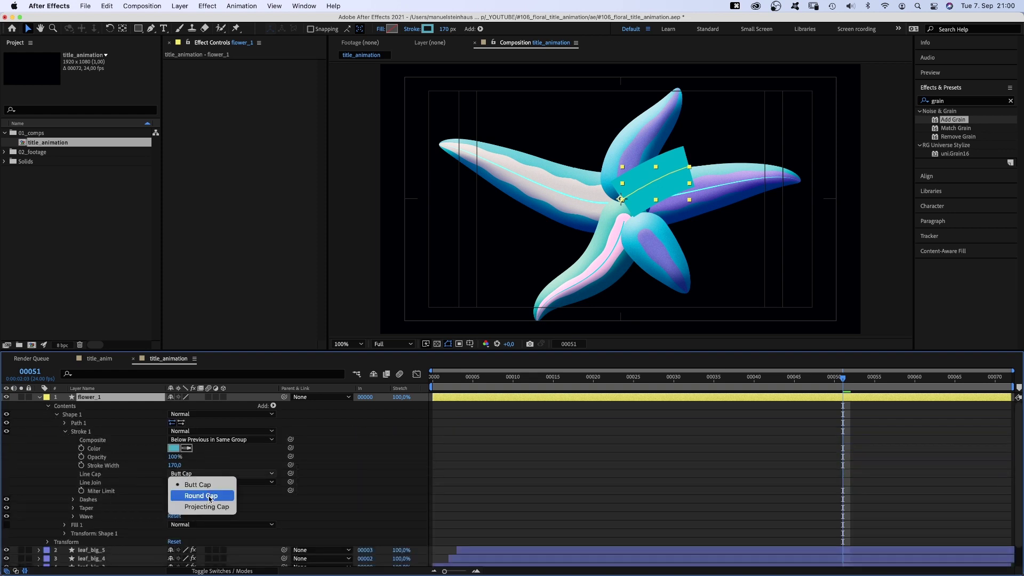
pyautogui.click(73, 508)
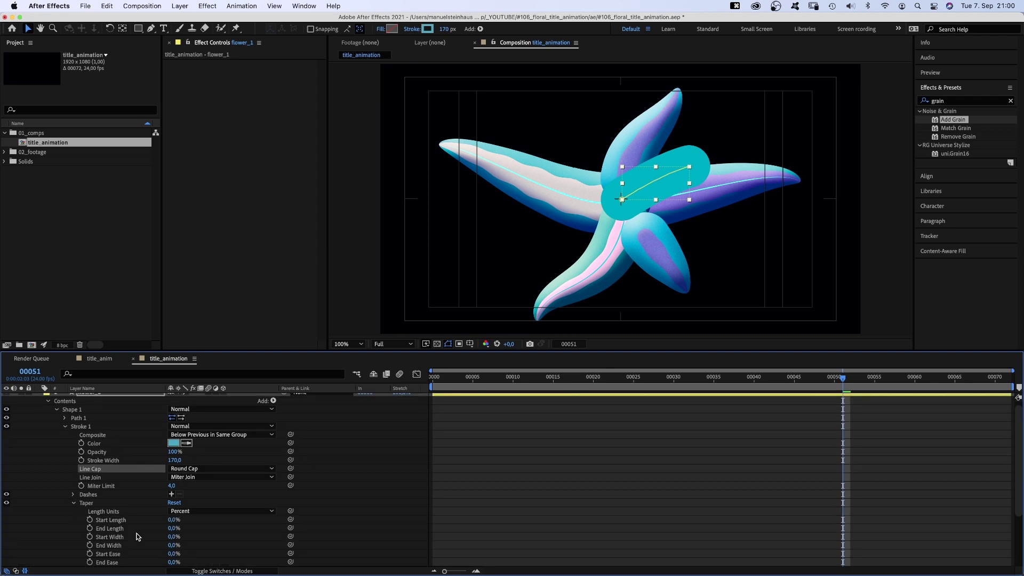
pyautogui.click(174, 520)
pyautogui.write('20')
pyautogui.press('Return')
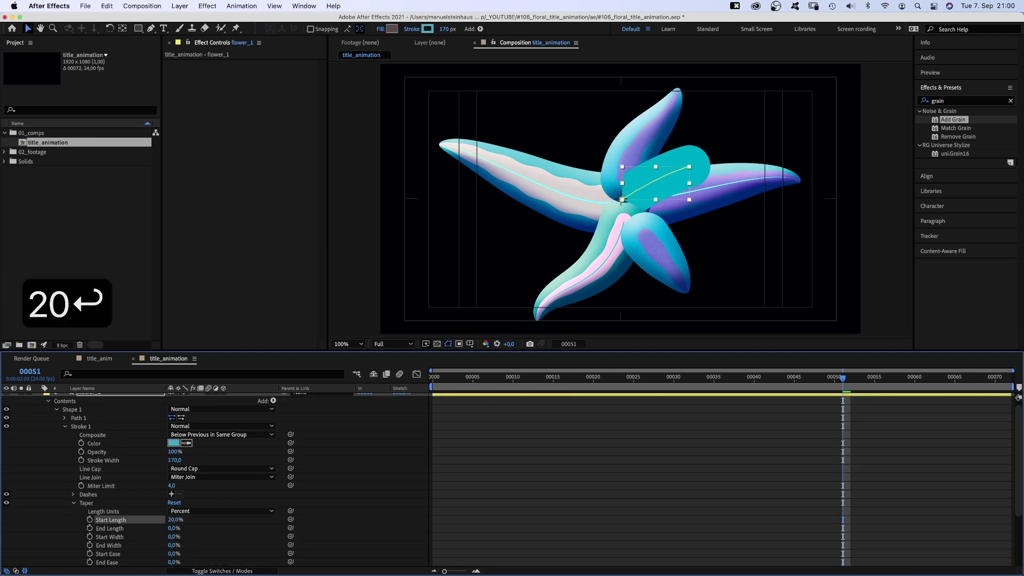
pyautogui.write('100')
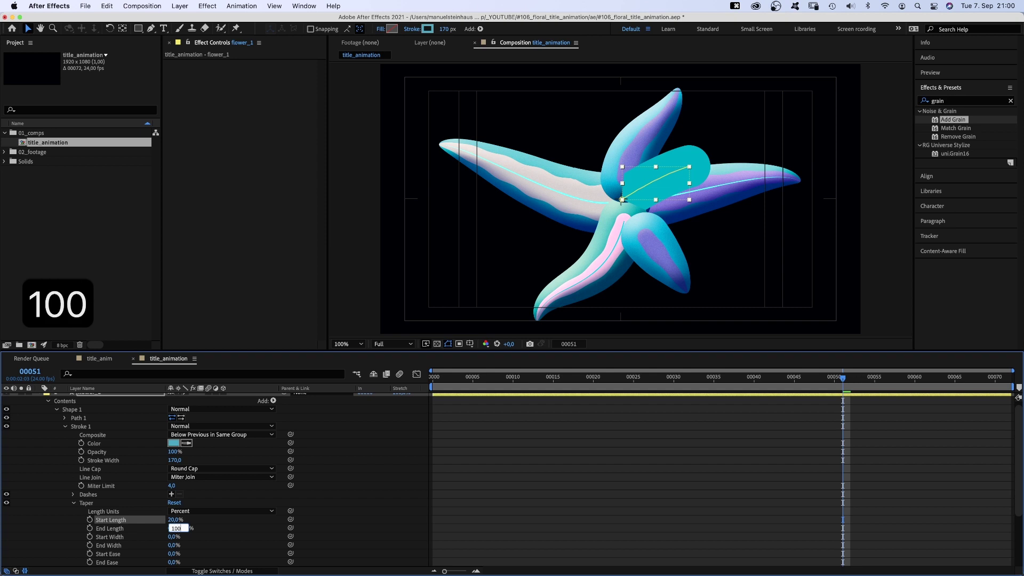
pyautogui.press('Return')
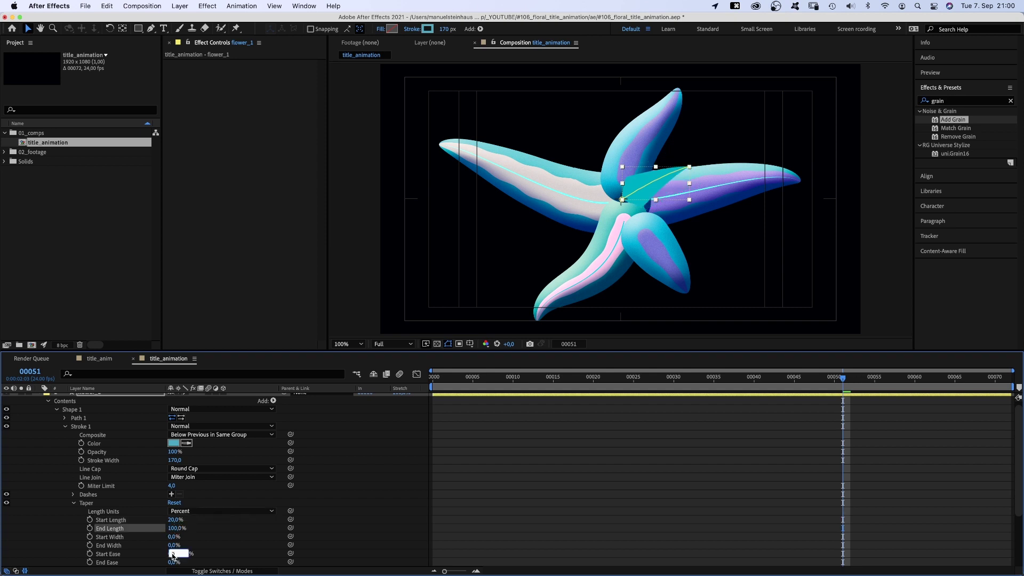
pyautogui.write('55')
pyautogui.press('Return')
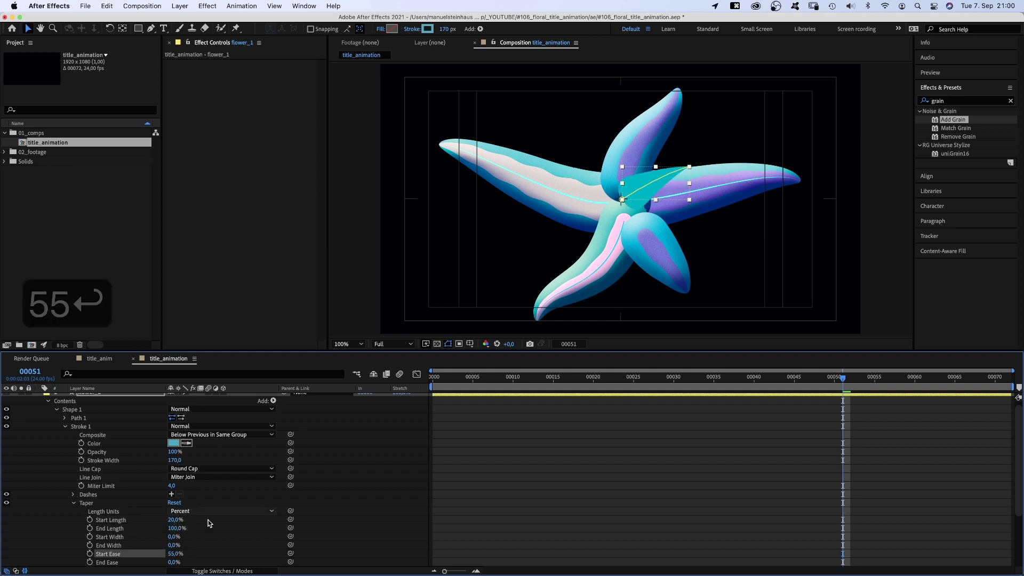
pyautogui.write('5')
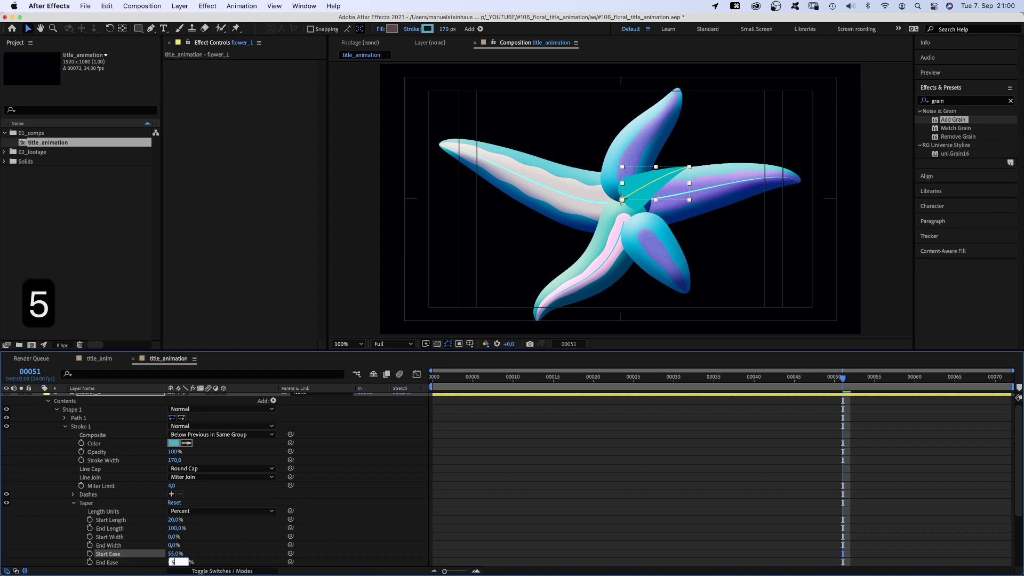
pyautogui.write('0')
pyautogui.press('Return')
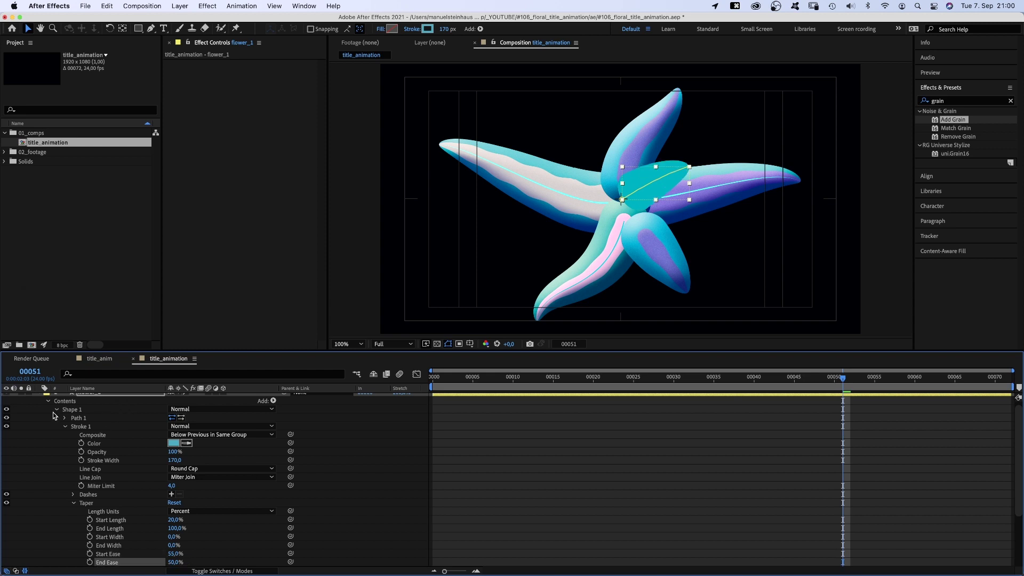
# Step: Add a Gradient Overlay layer style to flower_1
pyautogui.click(65, 427)
pyautogui.click(100, 400)
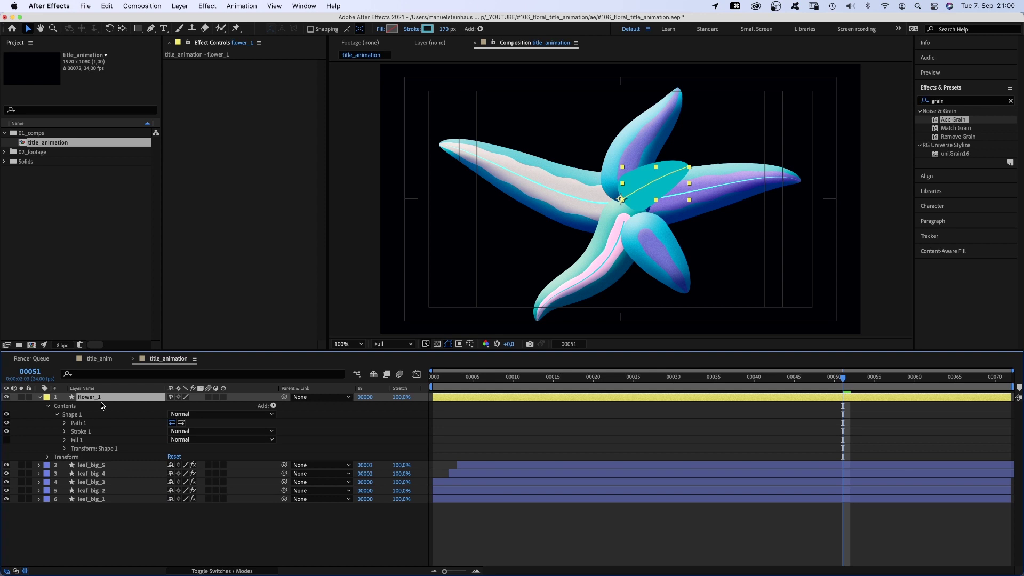
pyautogui.rightClick(89, 399)
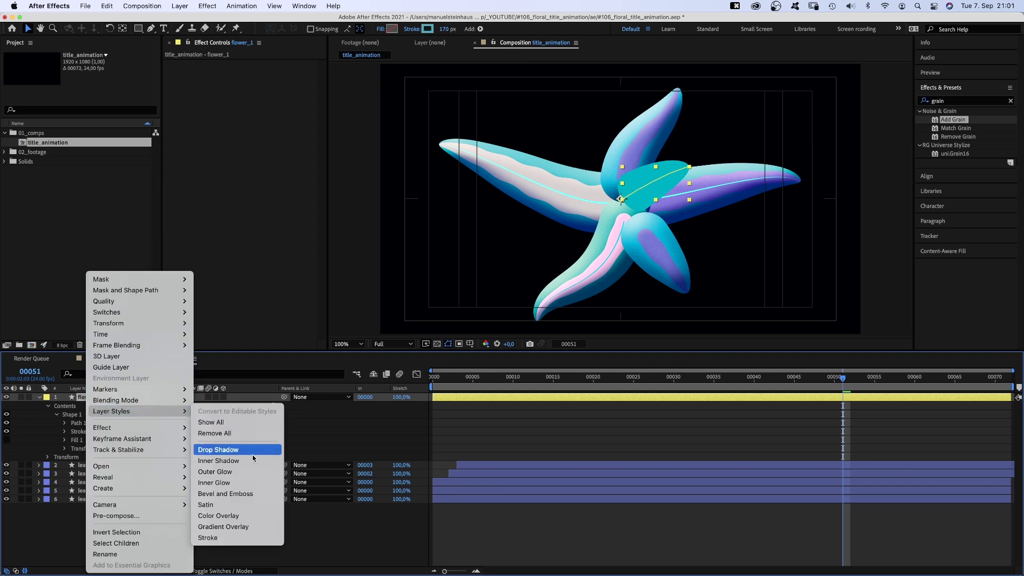
pyautogui.click(253, 524)
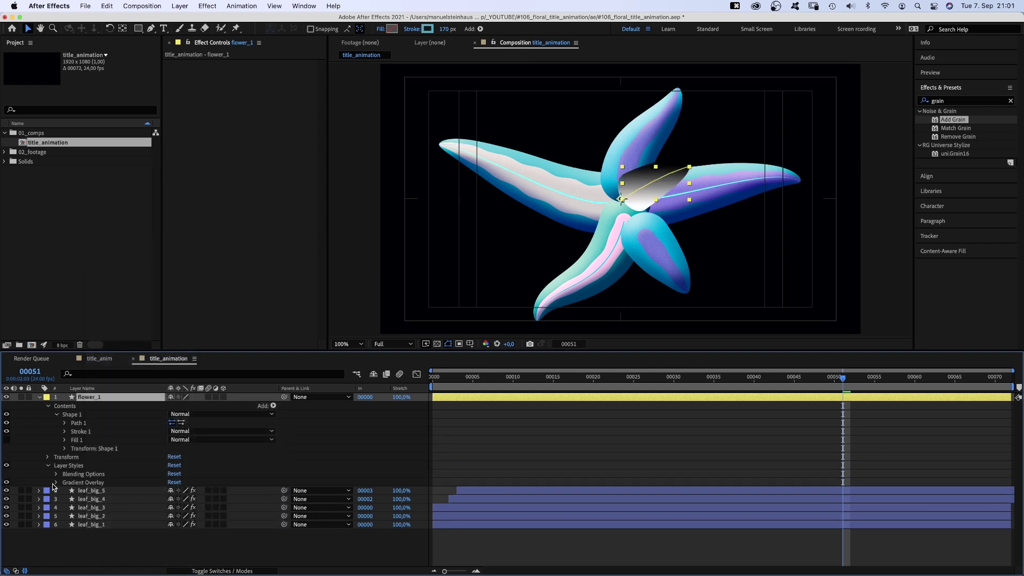
pyautogui.click(55, 482)
# Step: Edit the gradient to run from pink to a very light pink and confirm it
pyautogui.click(185, 503)
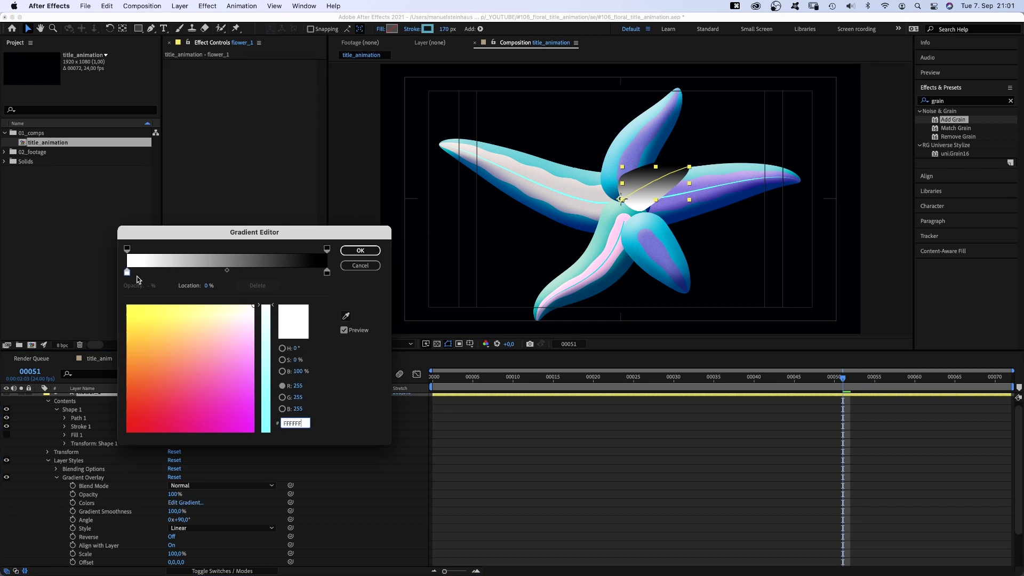
pyautogui.moveTo(185, 363); pyautogui.dragTo(190, 375)
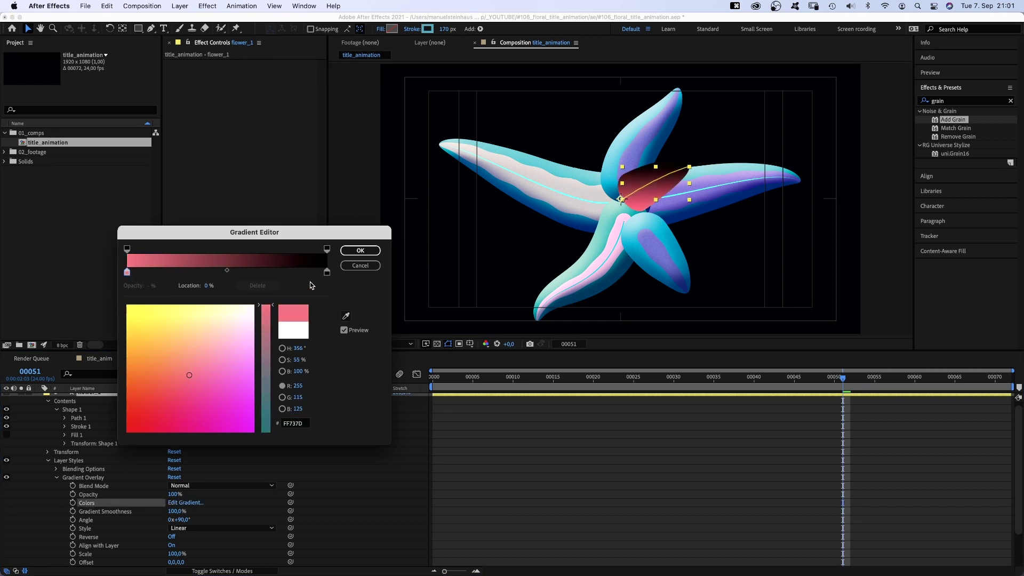
pyautogui.click(326, 272)
pyautogui.click(254, 304)
pyautogui.moveTo(246, 319); pyautogui.dragTo(254, 321)
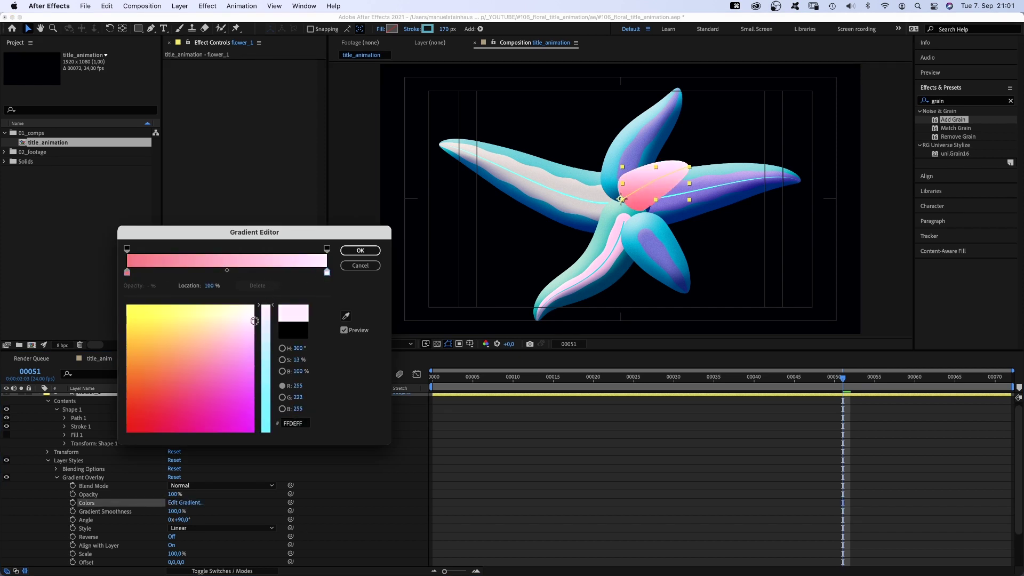
pyautogui.click(359, 252)
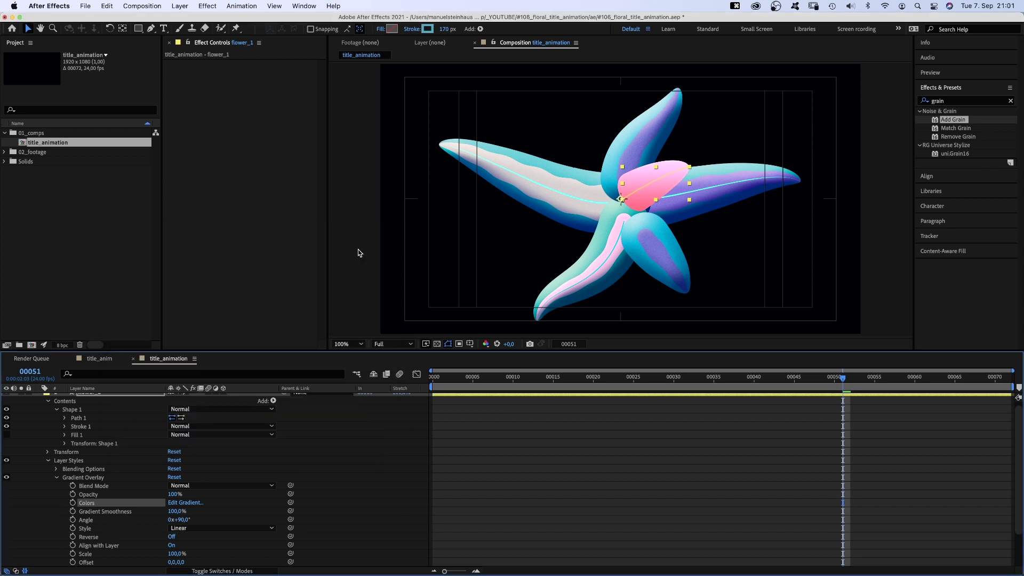
pyautogui.click(58, 479)
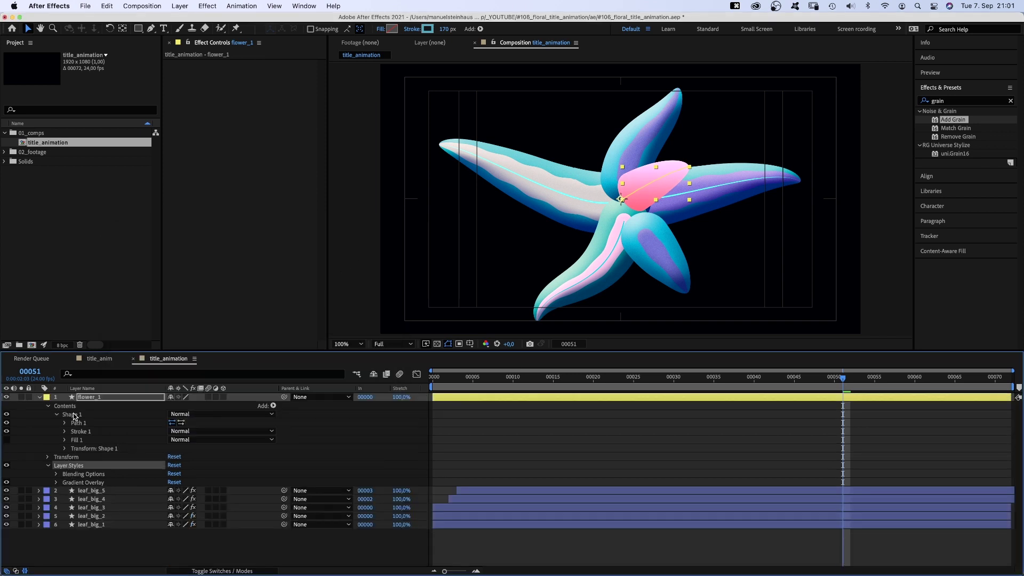
# Step: Add an Inner Shadow to flower_1: blend mode Normal, white, size 50, noise 5%
pyautogui.rightClick(89, 398)
pyautogui.moveTo(114, 411)
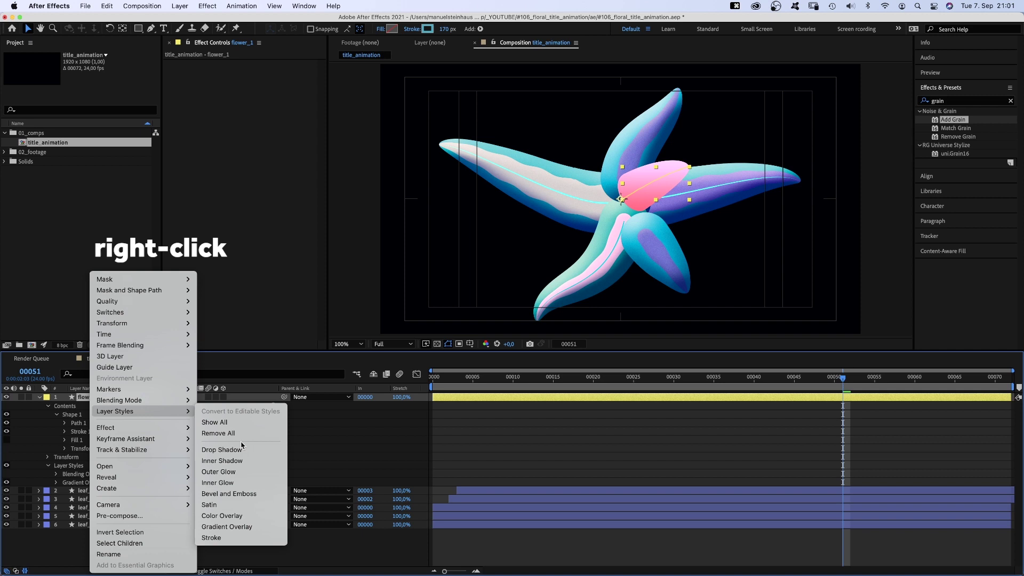
pyautogui.click(239, 460)
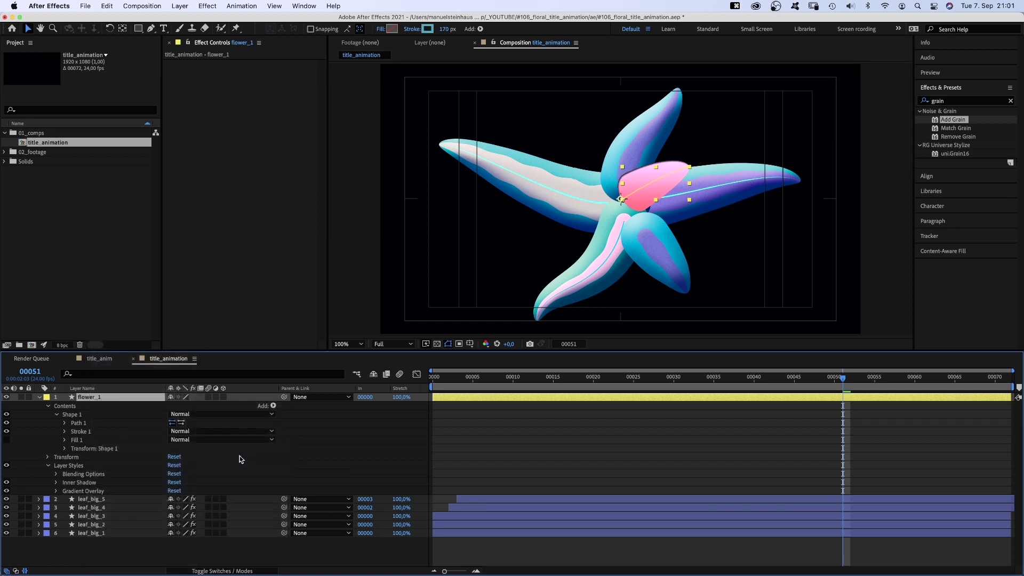
pyautogui.click(56, 484)
pyautogui.click(186, 490)
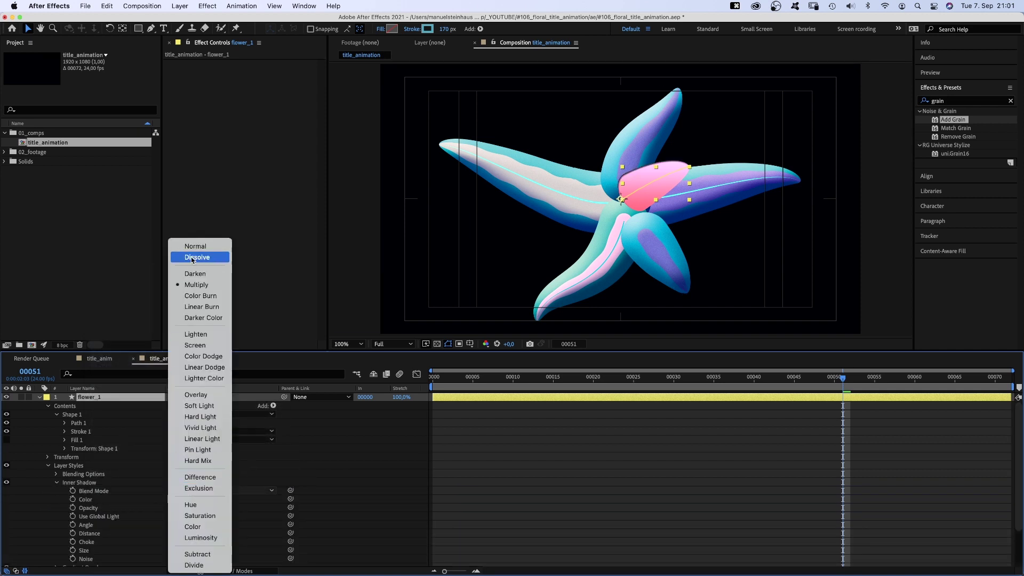
pyautogui.click(192, 246)
pyautogui.click(174, 500)
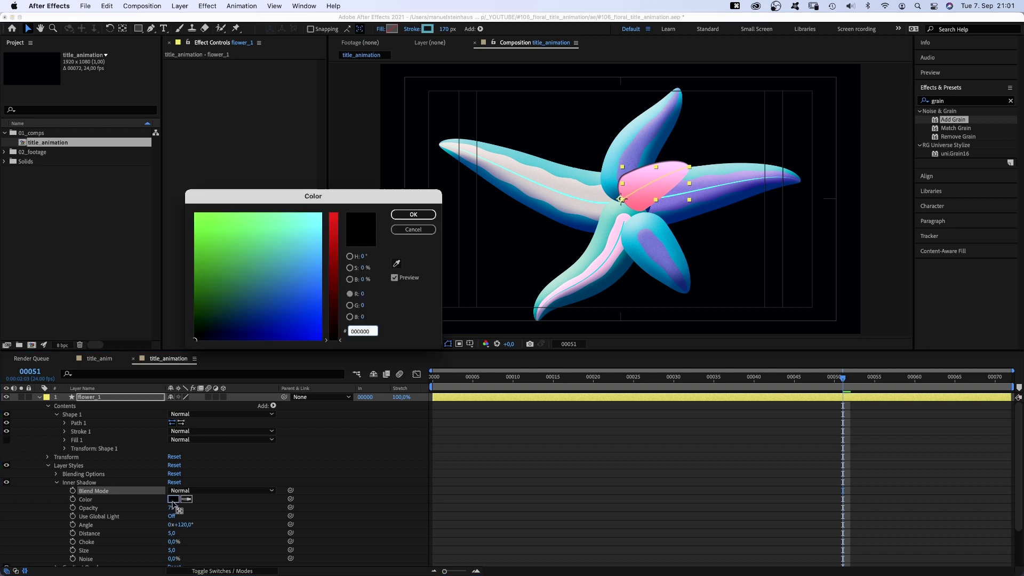
pyautogui.moveTo(293, 245); pyautogui.dragTo(322, 212)
pyautogui.click(335, 210)
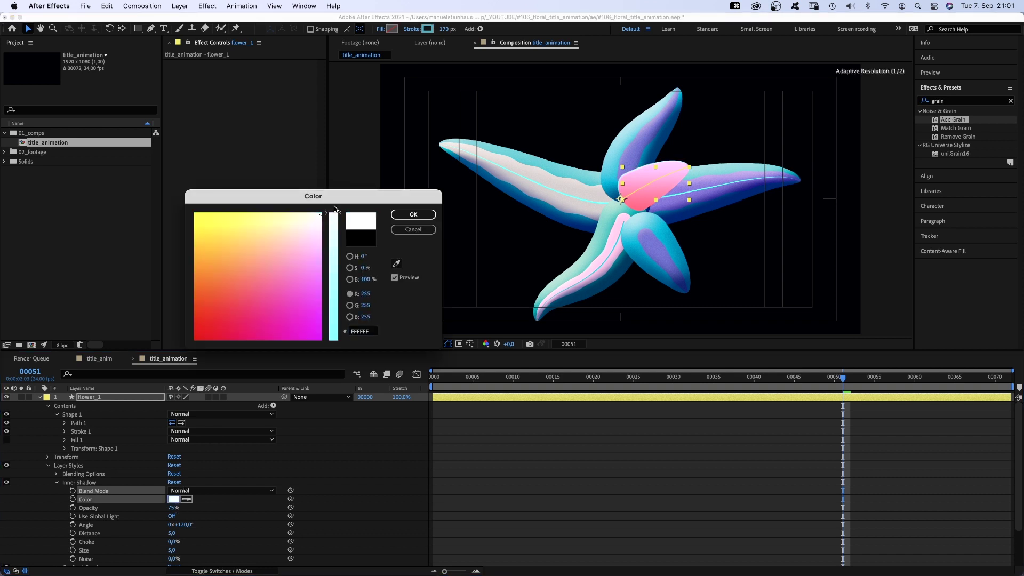
pyautogui.click(412, 216)
pyautogui.click(170, 550)
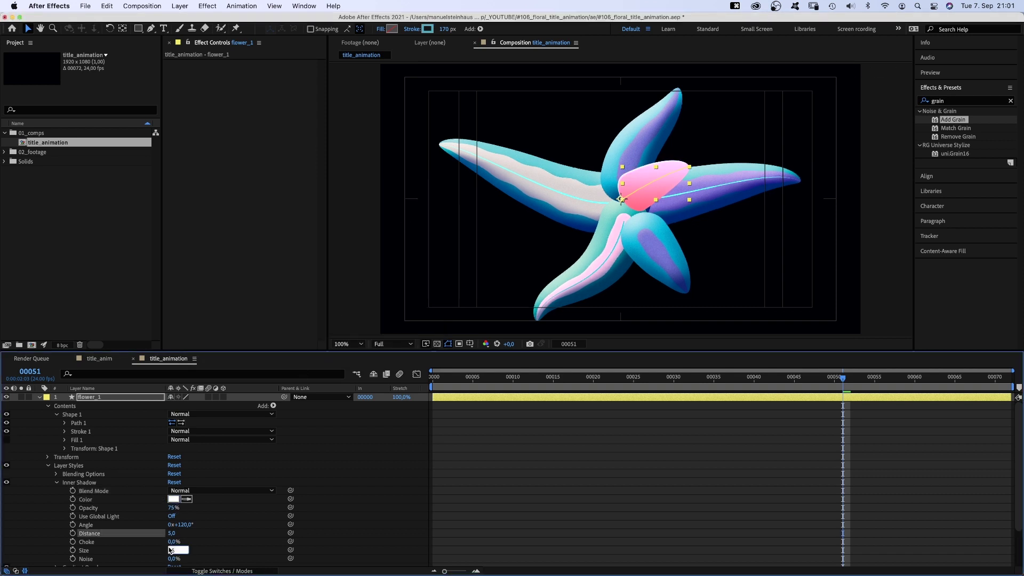
pyautogui.write('50')
pyautogui.press('Return')
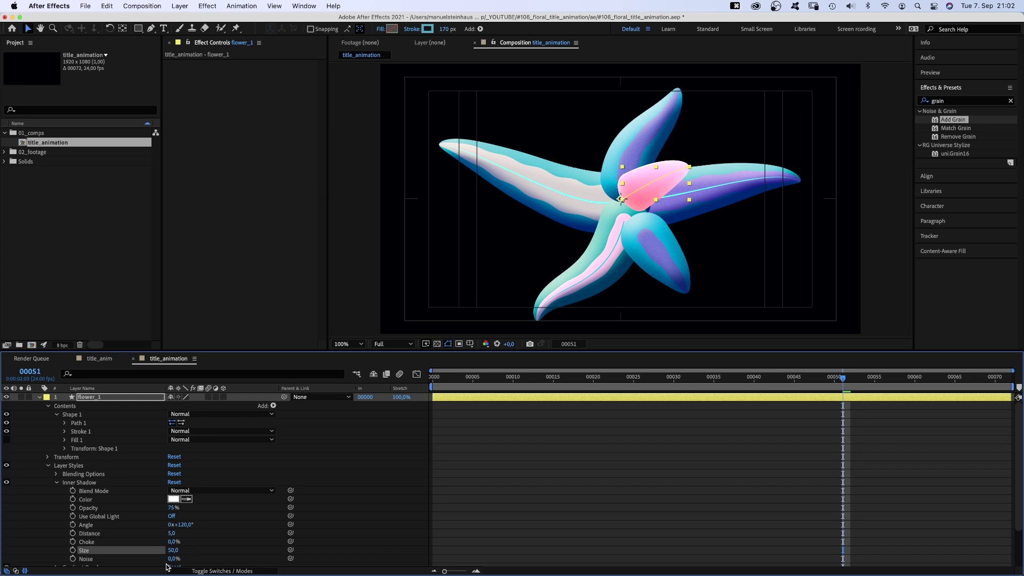
pyautogui.write('5')
pyautogui.press('Return')
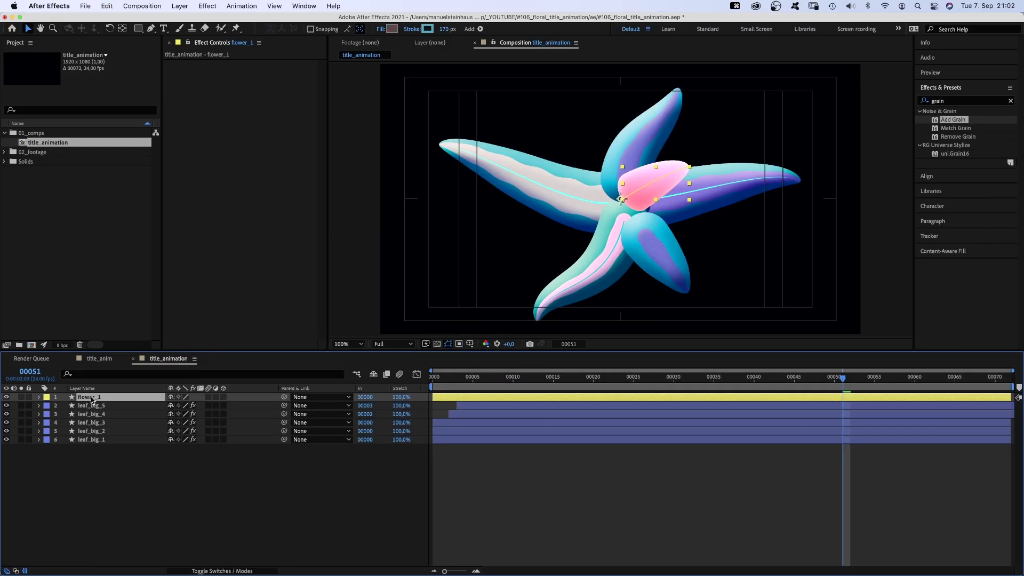
# Step: Duplicate the petal up to flower_8 and reveal Rotation for copies flower_2 to flower_8
pyautogui.press('super+d')
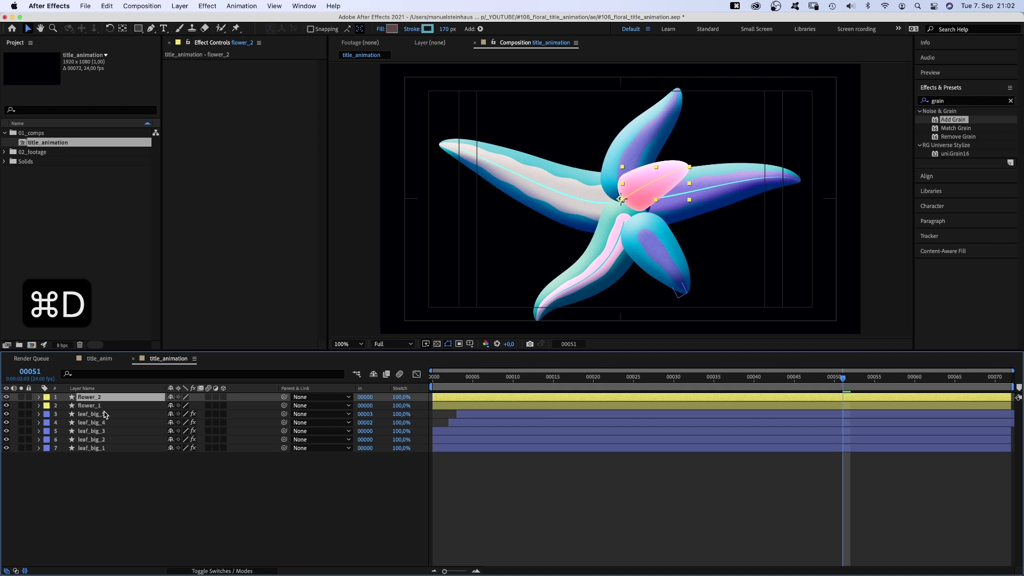
pyautogui.press('super+d')
pyautogui.press('super+d')
pyautogui.press('super+d')
pyautogui.press('super+d')
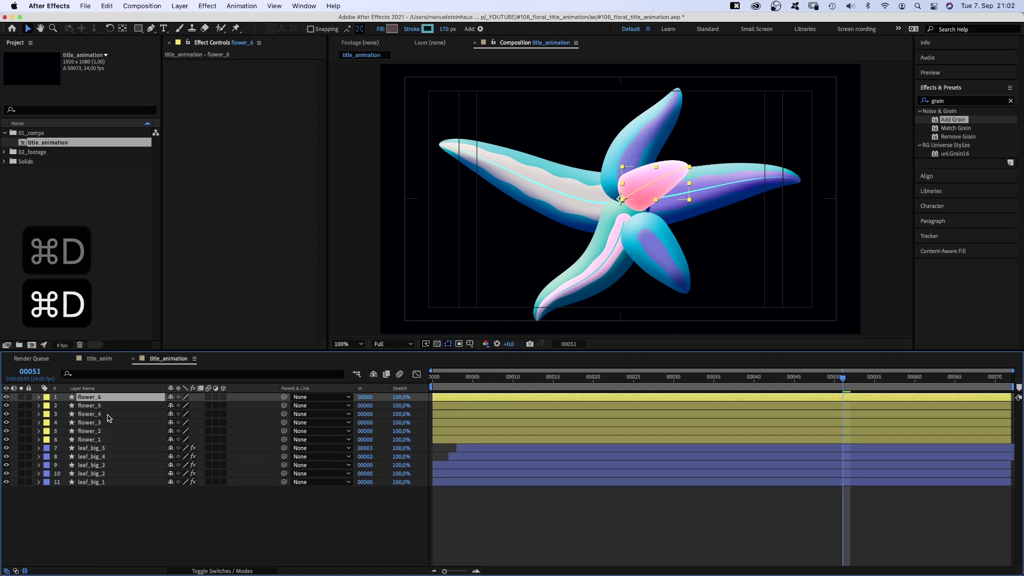
pyautogui.press('super+d')
pyautogui.press('super+d')
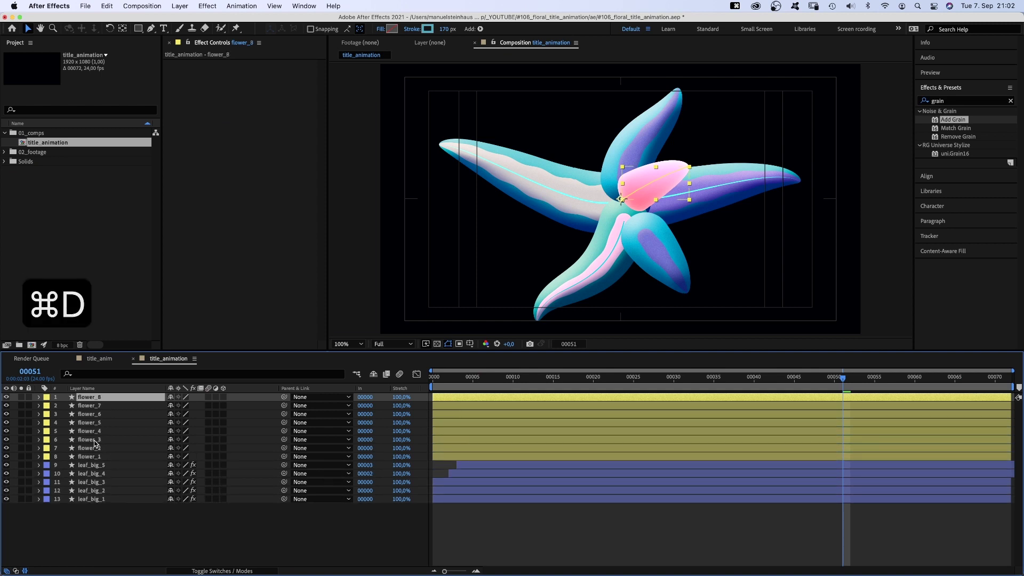
pyautogui.keyDown('shift'); pyautogui.click(88, 450); pyautogui.keyUp('shift')
pyautogui.press('r')
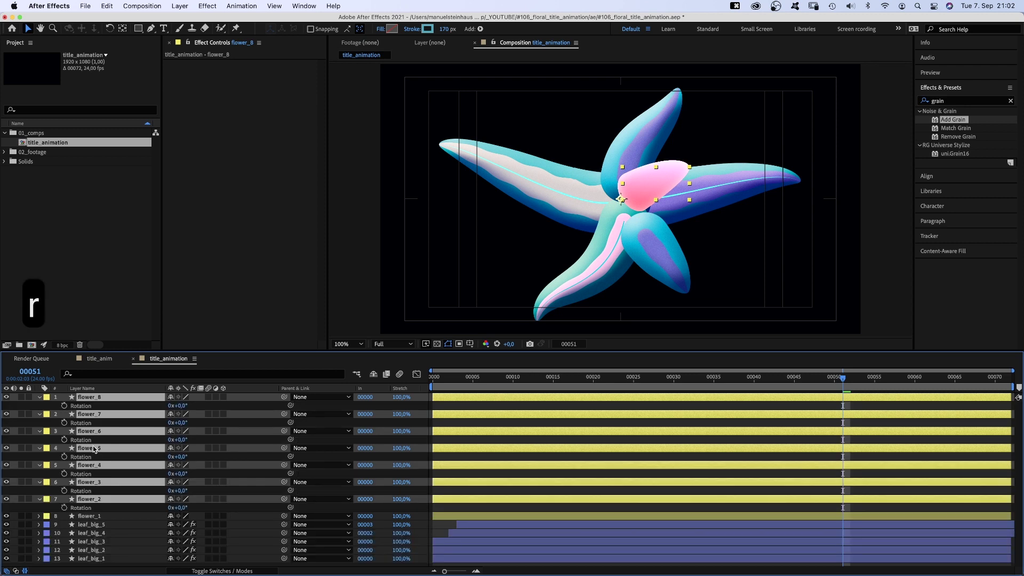
# Step: Fan the petals to different rotations (flower_8 ≈ -288°, flower_2 ≈ +32°) and move flower_6 and flower_7 lower
pyautogui.click(169, 504)
pyautogui.moveTo(177, 490)
pyautogui.mouseDown()
pyautogui.moveTo(152, 491)
pyautogui.moveTo(135, 457)
pyautogui.moveTo(115, 454)
pyautogui.mouseUp()
pyautogui.moveTo(178, 440)
pyautogui.mouseDown()
pyautogui.moveTo(144, 423)
pyautogui.moveTo(180, 423)
pyautogui.moveTo(172, 423)
pyautogui.moveTo(192, 439)
pyautogui.mouseUp()
pyautogui.click(88, 498)
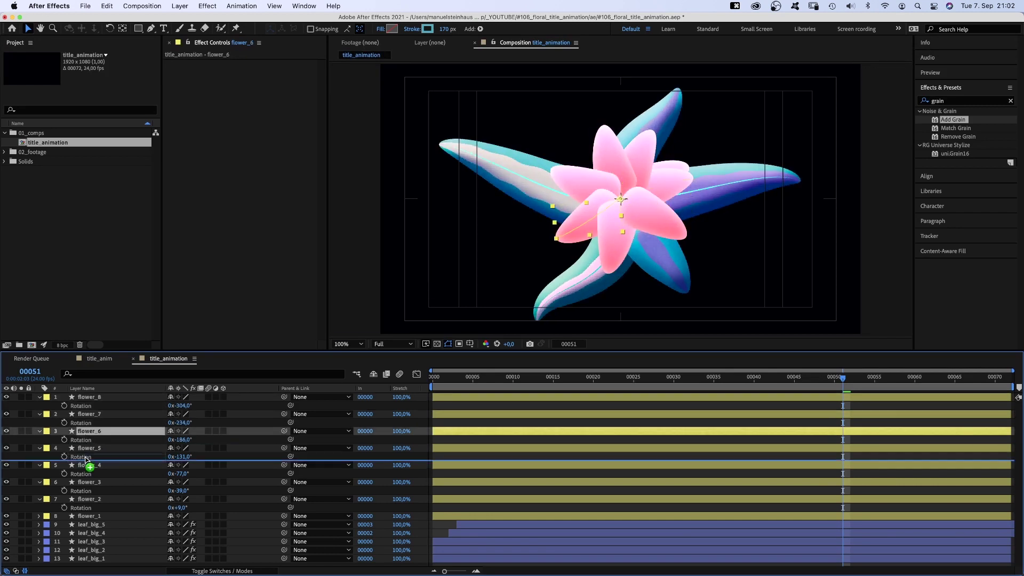
pyautogui.moveTo(87, 433)
pyautogui.mouseDown()
pyautogui.moveTo(90, 453)
pyautogui.moveTo(94, 415)
pyautogui.moveTo(88, 483)
pyautogui.mouseUp()
pyautogui.moveTo(179, 507); pyautogui.dragTo(192, 507)
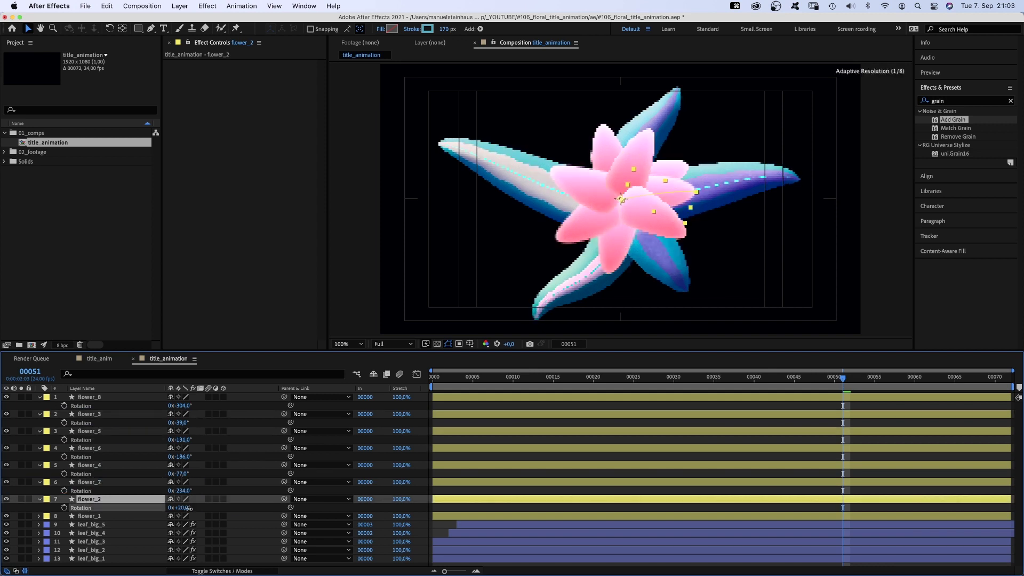
pyautogui.moveTo(183, 406); pyautogui.dragTo(192, 406)
pyautogui.moveTo(178, 508); pyautogui.dragTo(189, 508)
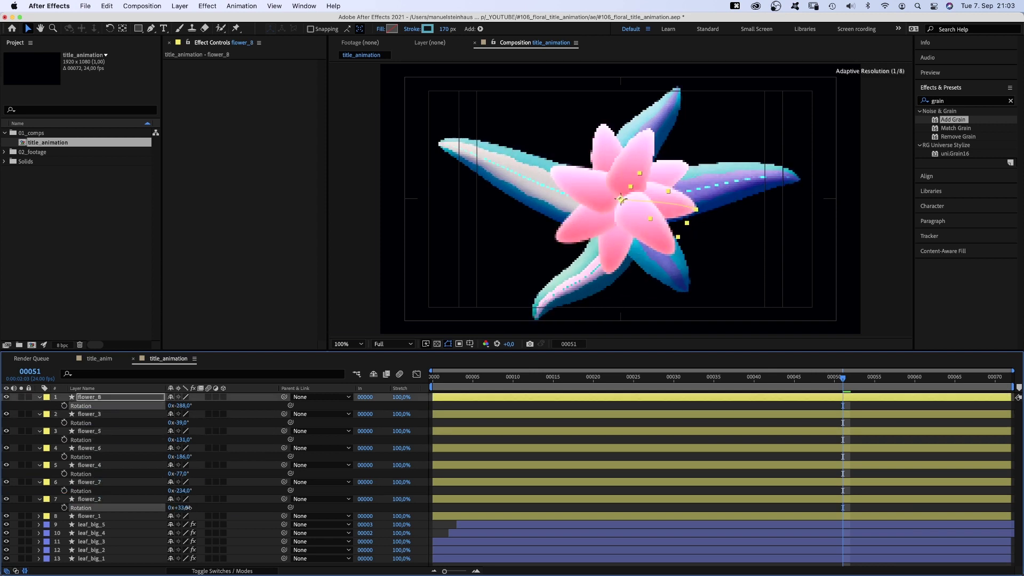
# Step: Keyframe Scale and Rotation for petals flower_8 through flower_2 at frame 10
pyautogui.keyDown('shift'); pyautogui.click(93, 397); pyautogui.keyUp('shift')
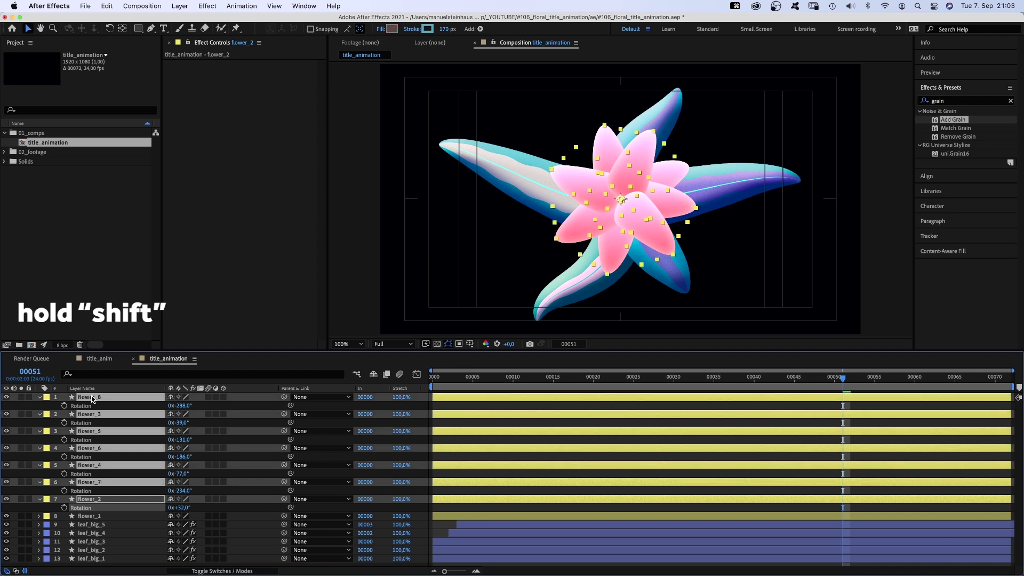
pyautogui.hotkey('shift', 's')
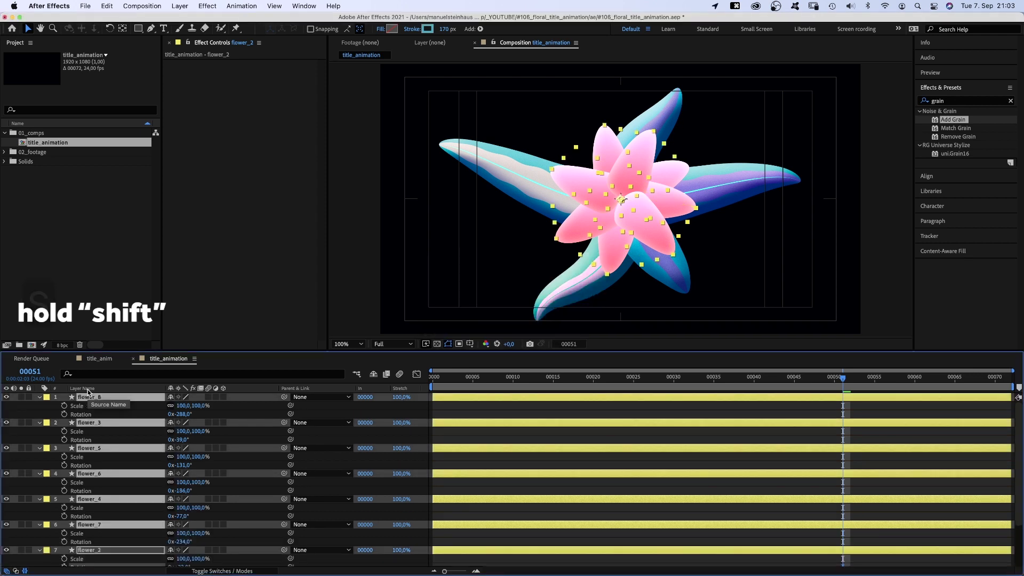
pyautogui.moveTo(594, 380); pyautogui.dragTo(513, 376)
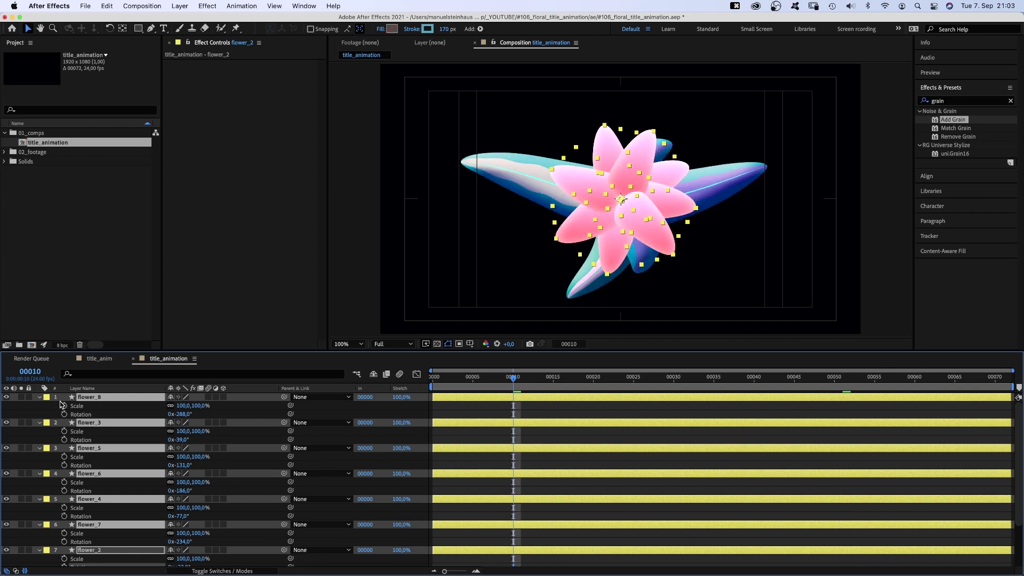
pyautogui.hotkey('alt', 'shift', 's')
pyautogui.hotkey('alt', 'shift', 'r')
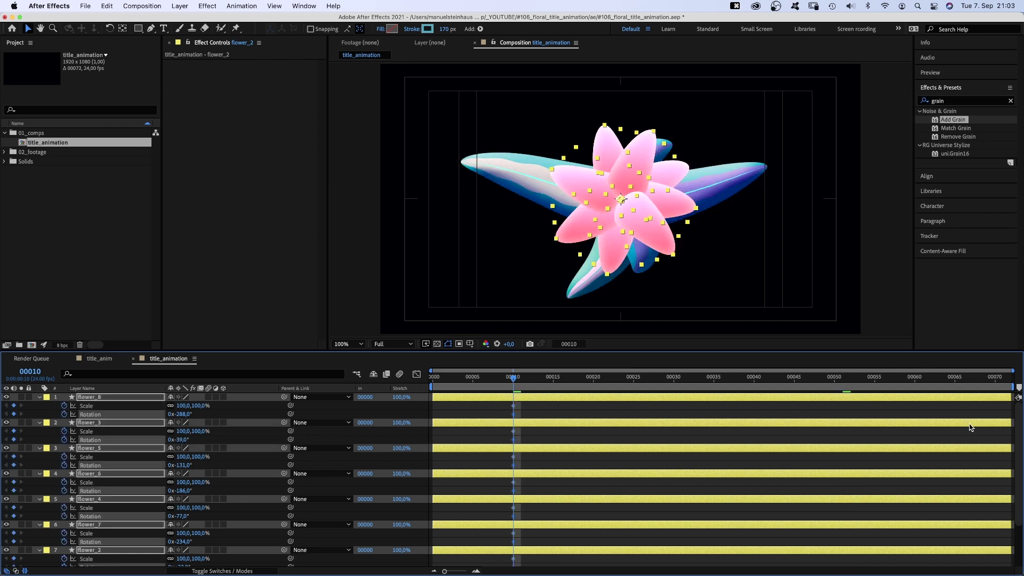
pyautogui.scroll(-2, 1008, 462)
pyautogui.scroll(-2, 1009, 460)
pyautogui.scroll(-2, 1009, 460)
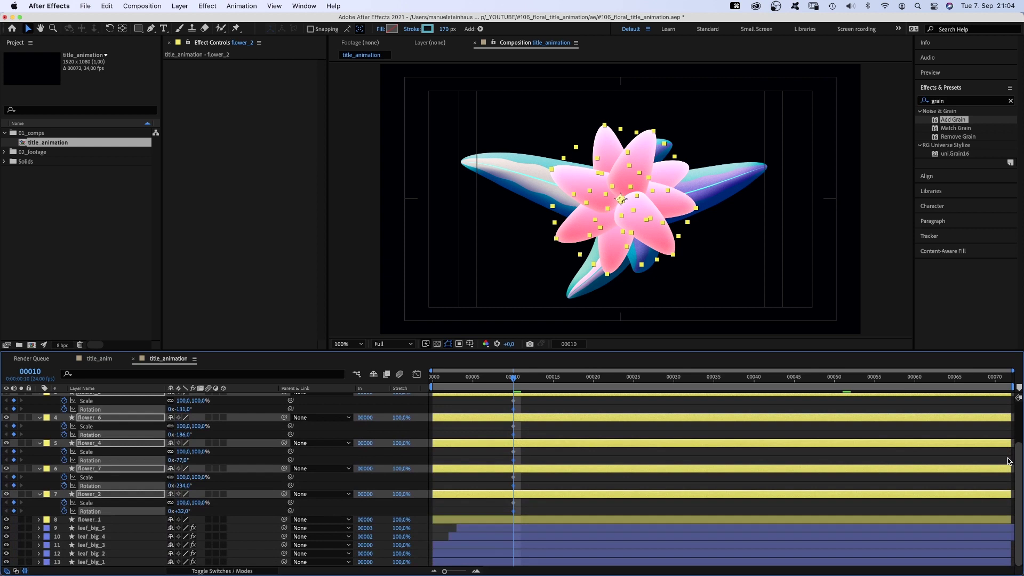
# Step: Add Scale and Rotation keyframes to flower_1 at frame 10 as well
pyautogui.click(86, 522)
pyautogui.press('r')
pyautogui.hotkey('shift', 's')
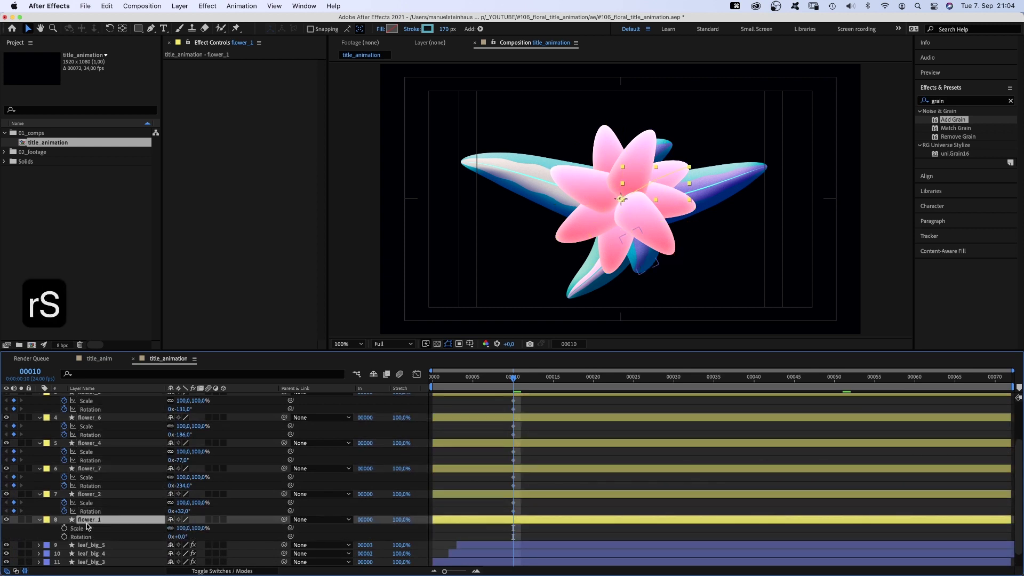
pyautogui.click(77, 528)
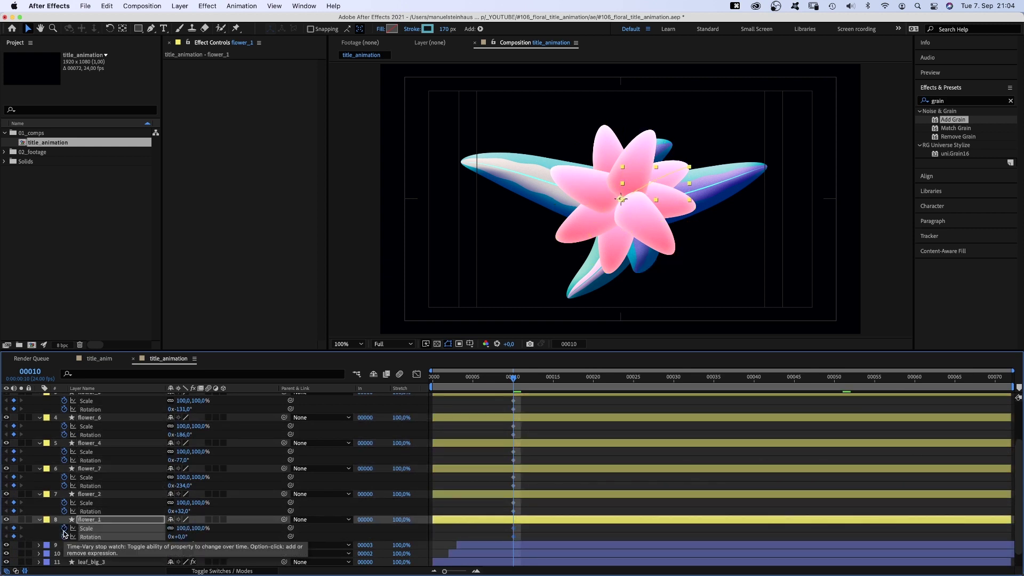
pyautogui.press('Home')
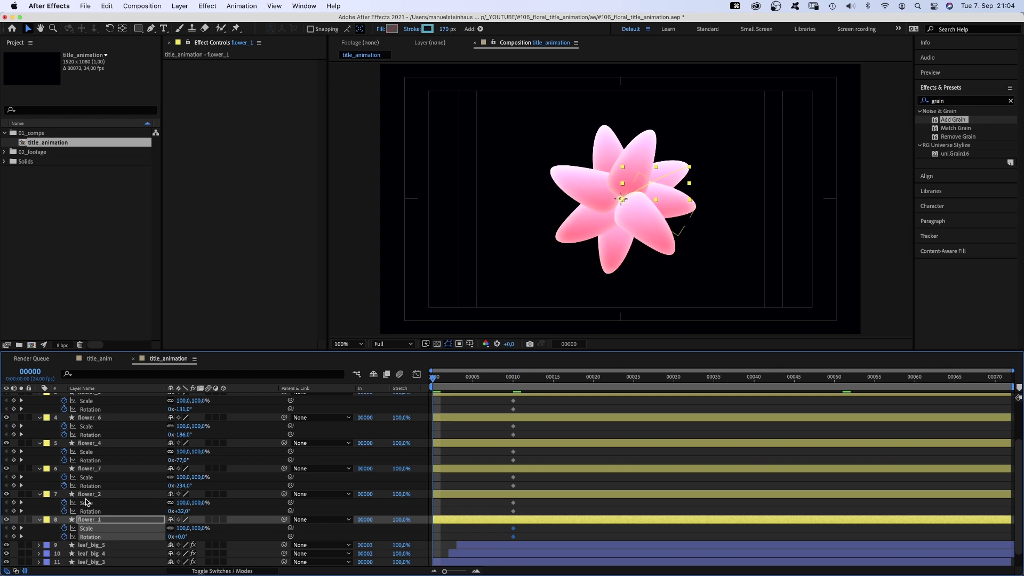
pyautogui.scroll(5, 677, 413)
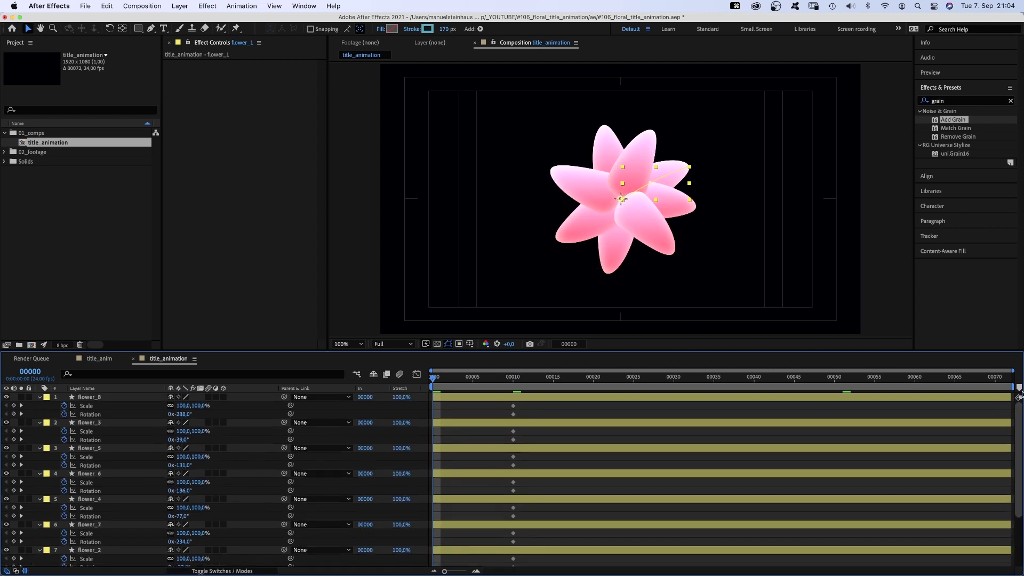
# Step: At frame 0 set all eight flowers to 0% scale and about -60° rotation, then preview the growth
pyautogui.keyDown('shift'); pyautogui.click(96, 398); pyautogui.keyUp('shift')
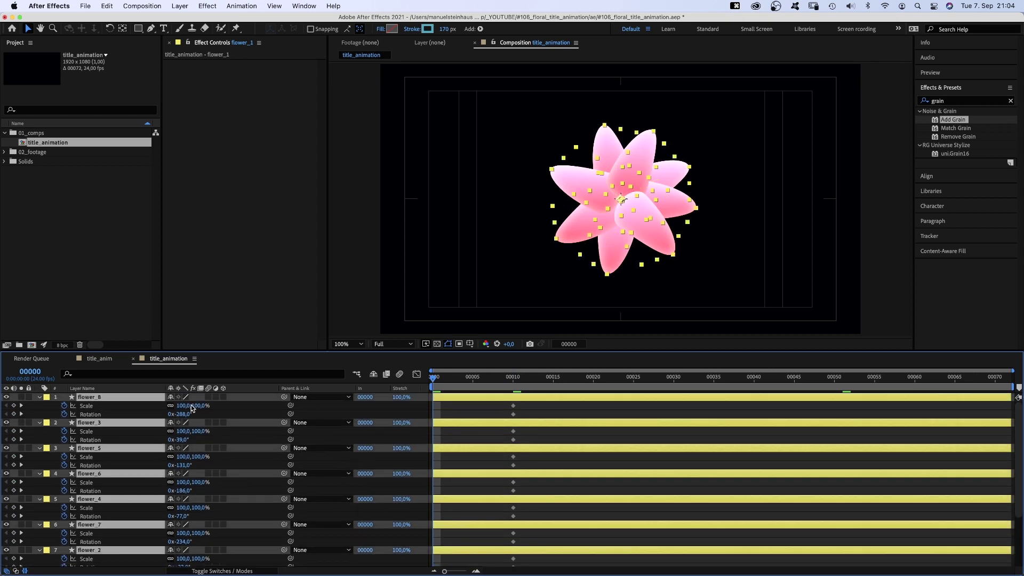
pyautogui.write('0')
pyautogui.press('Return')
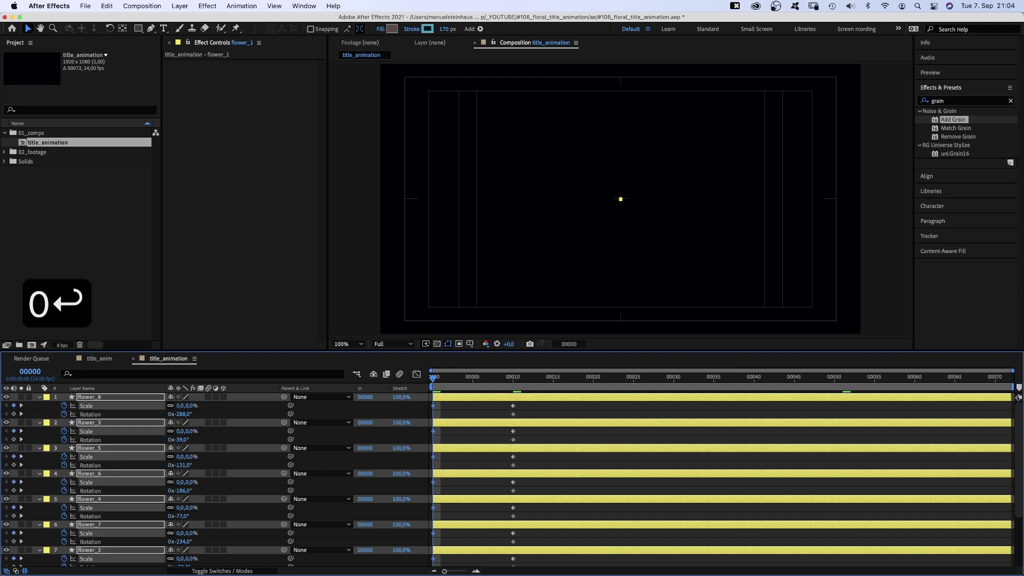
pyautogui.moveTo(179, 415); pyautogui.dragTo(153, 418)
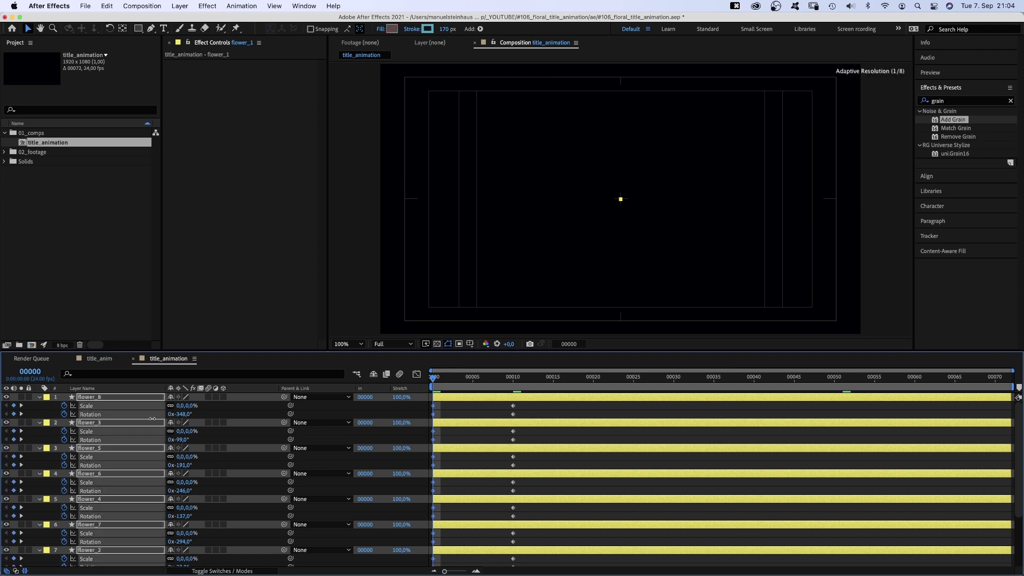
pyautogui.moveTo(434, 376)
pyautogui.mouseDown()
pyautogui.moveTo(505, 385)
pyautogui.moveTo(511, 375)
pyautogui.mouseUp()
pyautogui.press('KP_0')
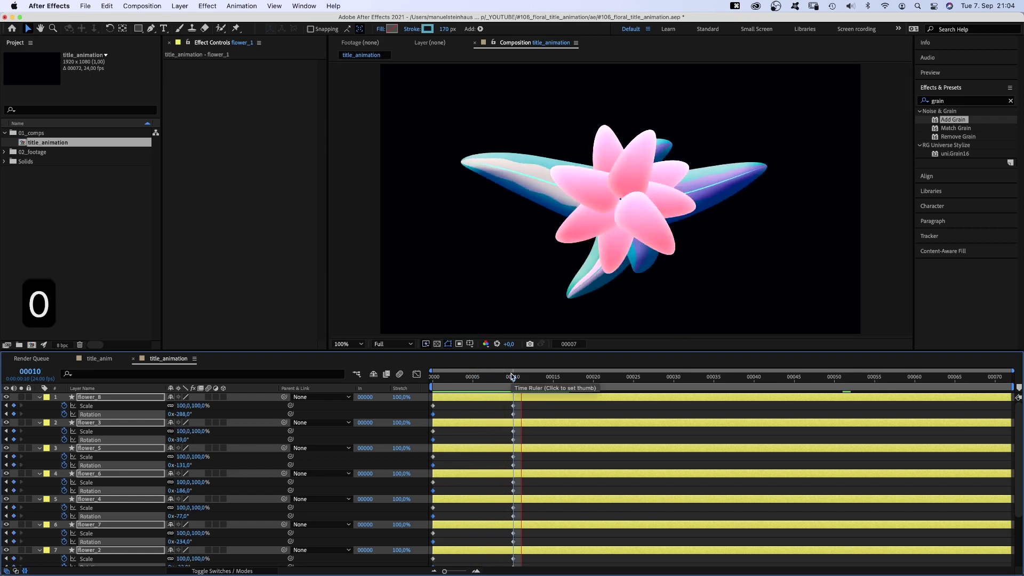
pyautogui.press('KP_0')
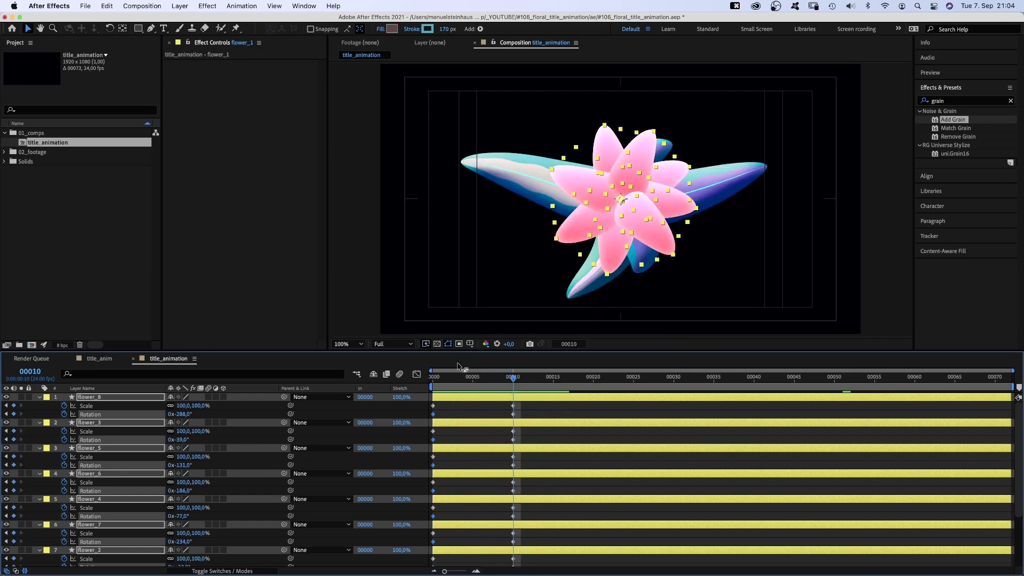
pyautogui.press('Home')
pyautogui.moveTo(525, 398); pyautogui.dragTo(501, 570)
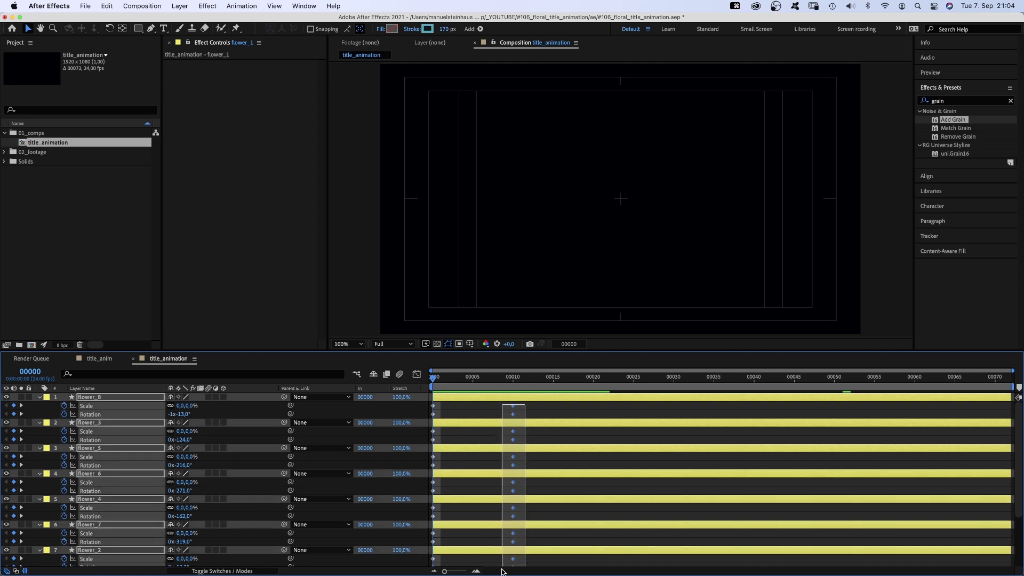
# Step: In the Graph Editor ease the frame-10 keyframes to full influence so the petals settle, then preview
pyautogui.click(417, 374)
pyautogui.moveTo(514, 425); pyautogui.dragTo(510, 424)
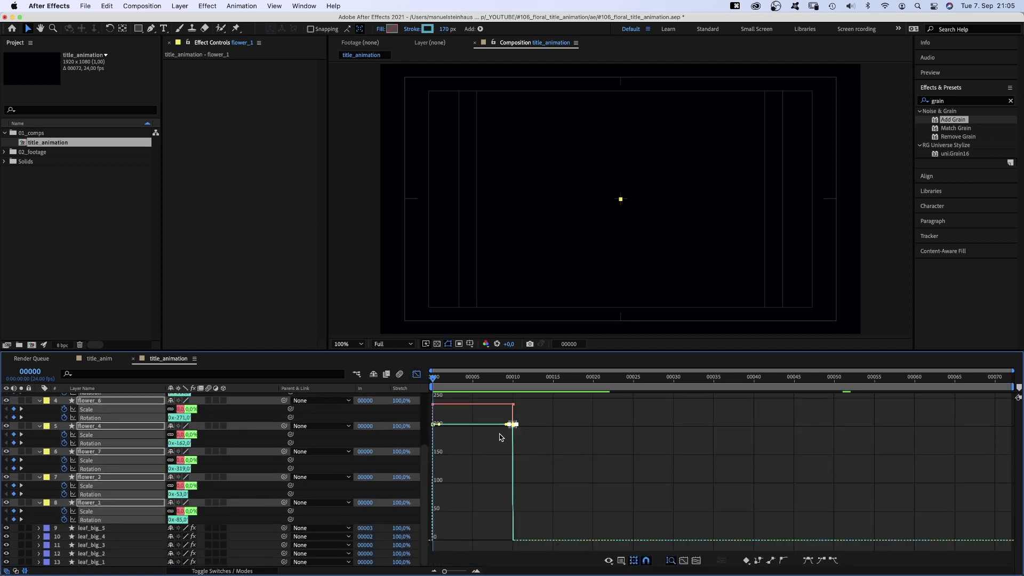
pyautogui.moveTo(469, 494); pyautogui.dragTo(427, 528)
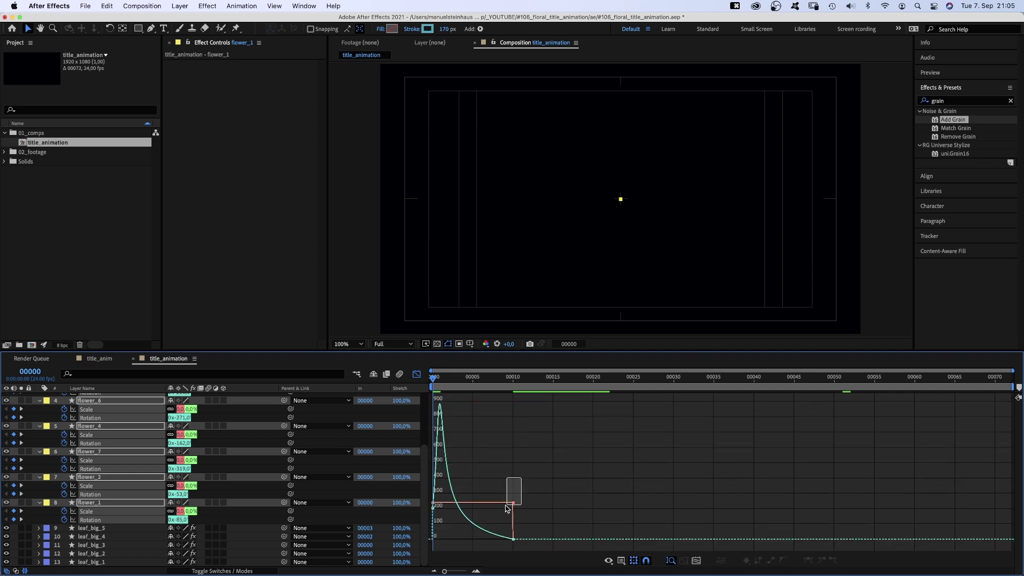
pyautogui.moveTo(507, 503)
pyautogui.mouseDown()
pyautogui.moveTo(418, 544)
pyautogui.moveTo(415, 526)
pyautogui.mouseUp()
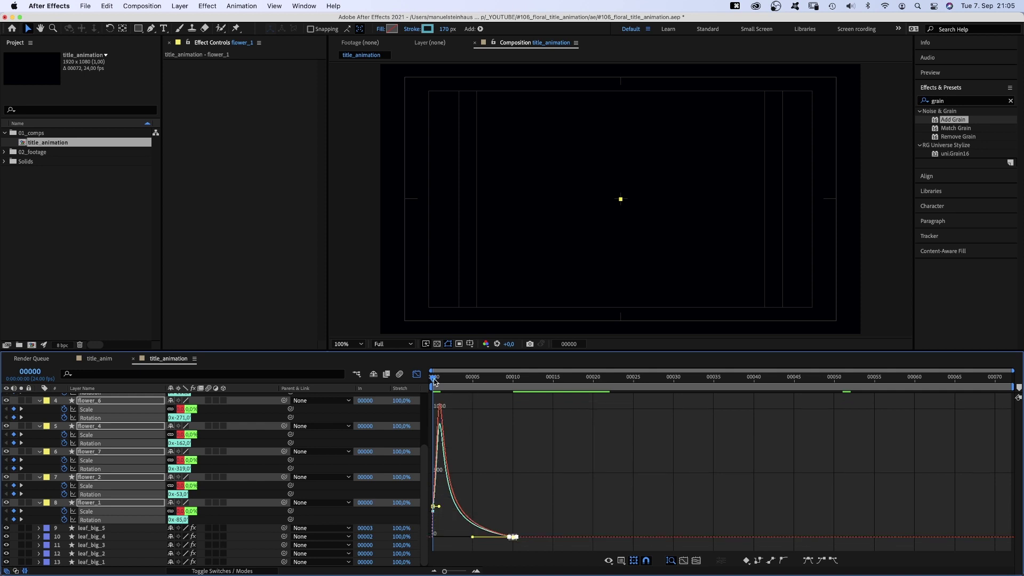
pyautogui.click(416, 375)
pyautogui.press('0')
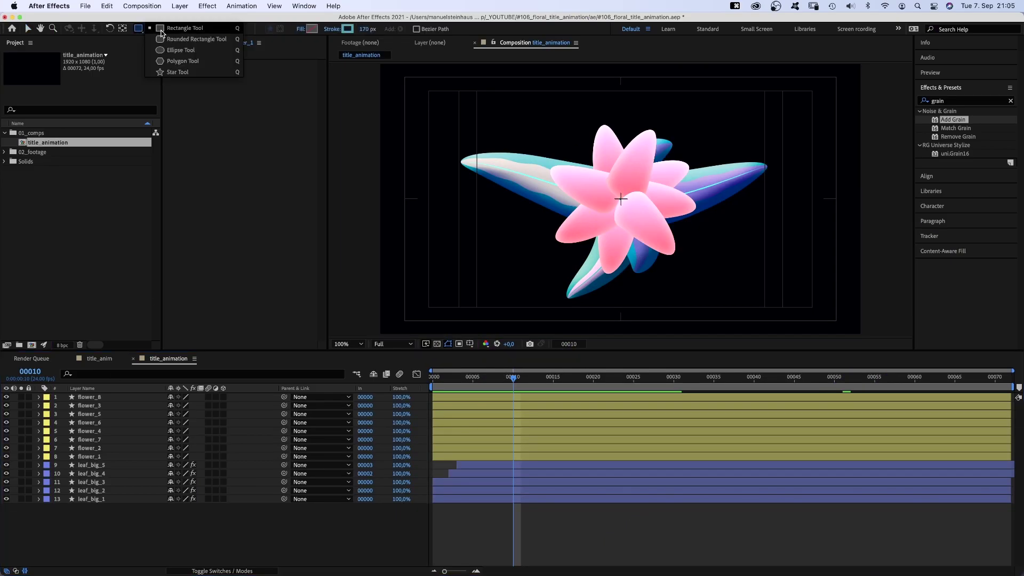
# Step: Draw a circle over the flower centre with no stroke and a pale pink fill
pyautogui.moveTo(137, 28); pyautogui.dragTo(169, 51)
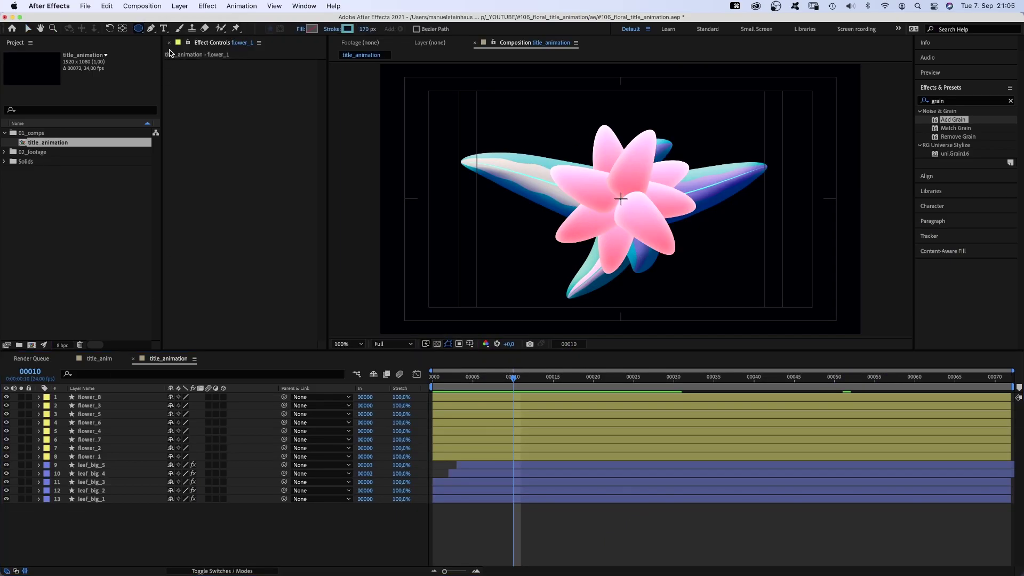
pyautogui.moveTo(620, 199)
pyautogui.mouseDown()
pyautogui.moveTo(653, 222)
pyautogui.moveTo(643, 201)
pyautogui.mouseUp()
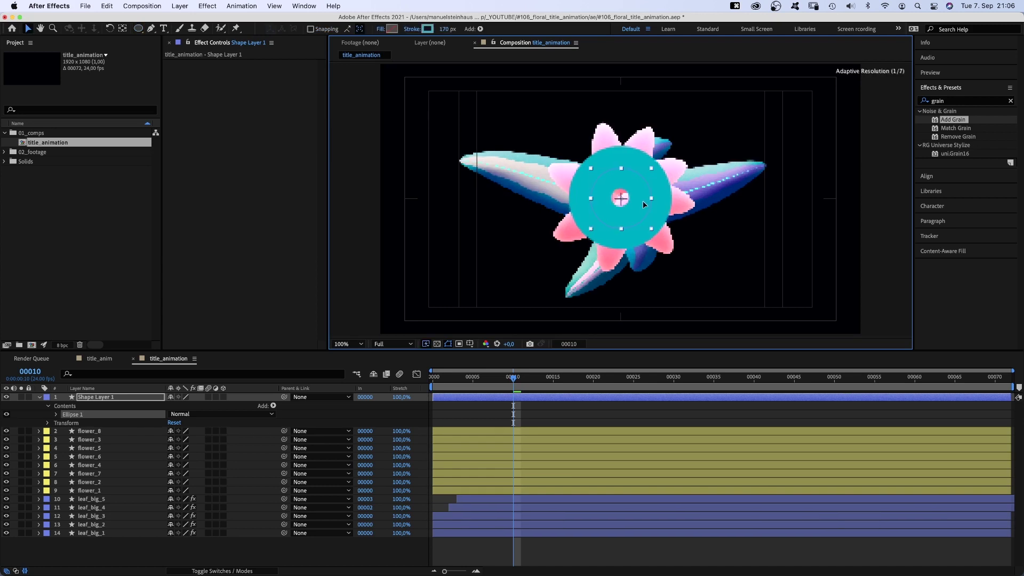
pyautogui.press('v')
pyautogui.moveTo(448, 31); pyautogui.dragTo(391, 32)
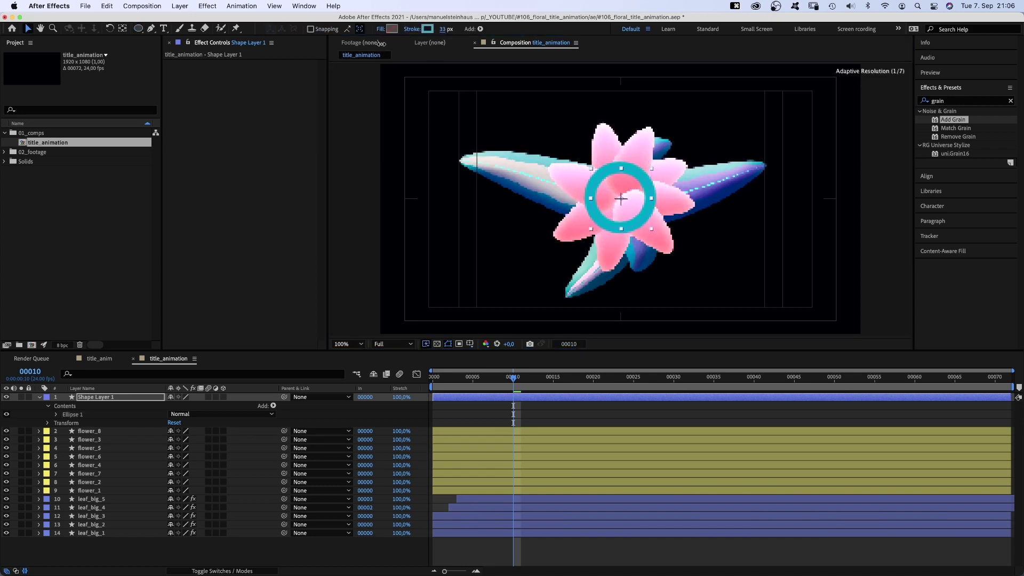
pyautogui.click(391, 29)
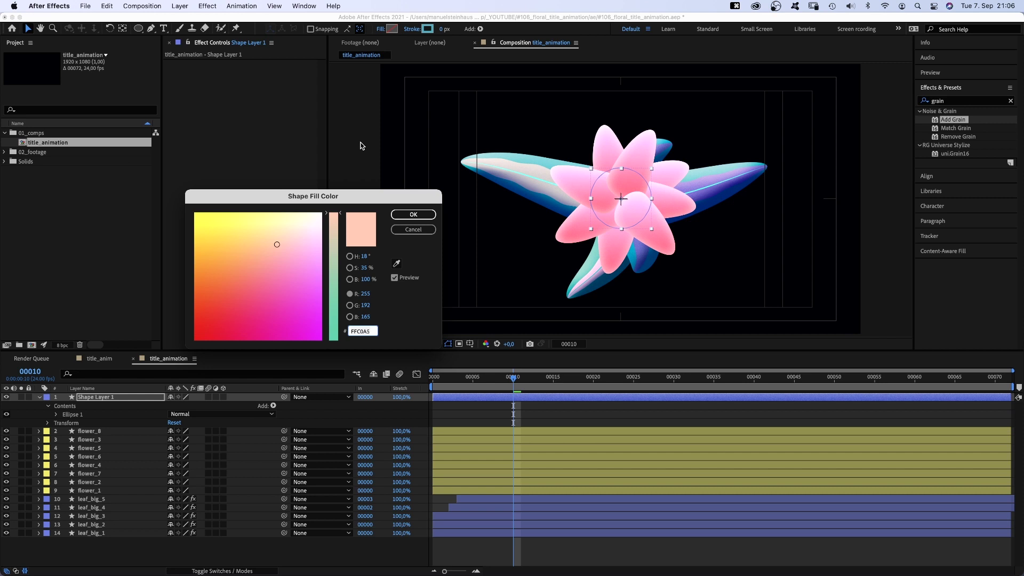
pyautogui.moveTo(281, 245); pyautogui.dragTo(282, 249)
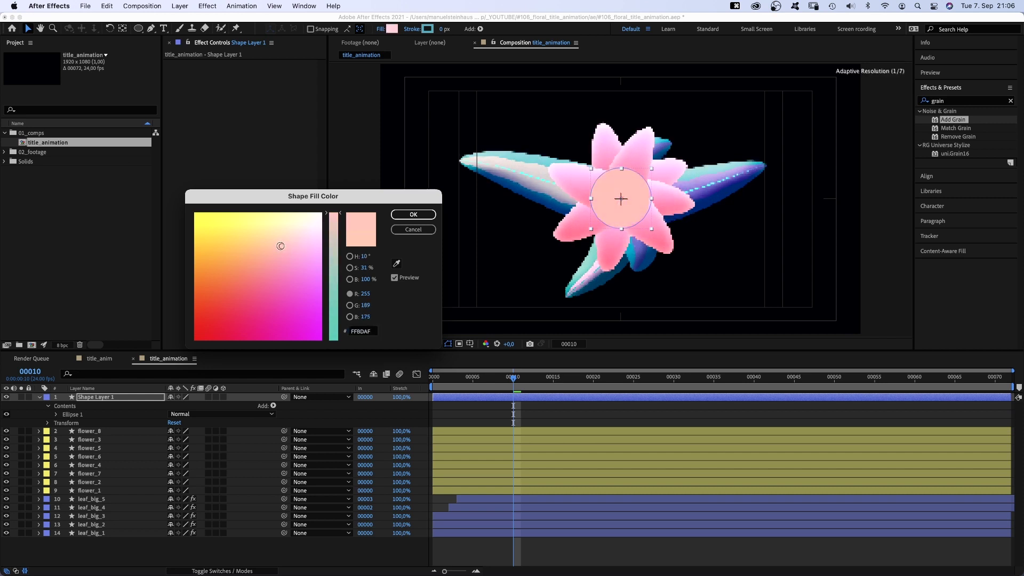
pyautogui.click(406, 216)
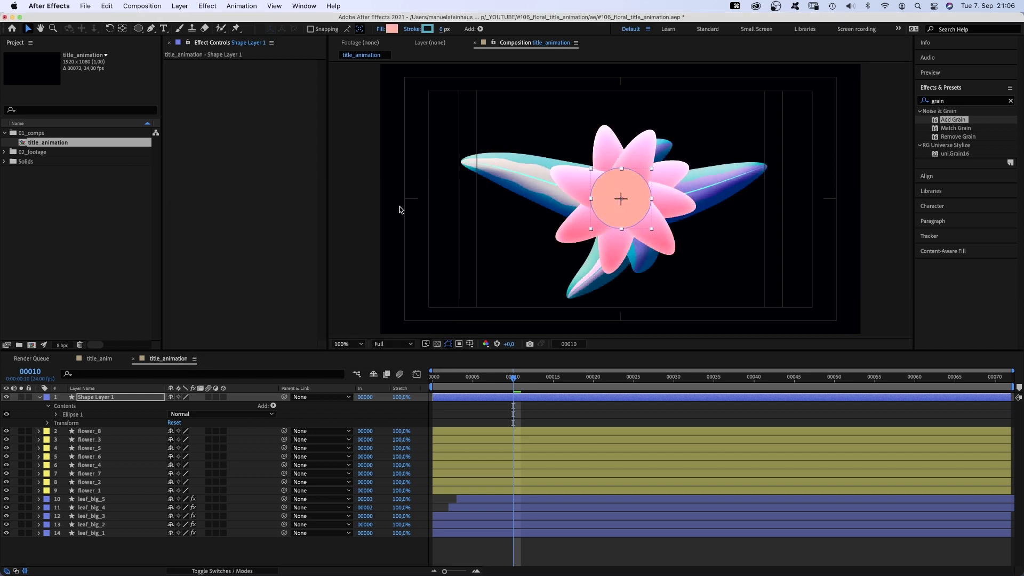
# Step: Rename the circle layer 'stamp' and set its Ellipse Path size to 230
pyautogui.press('Return')
pyautogui.write('st')
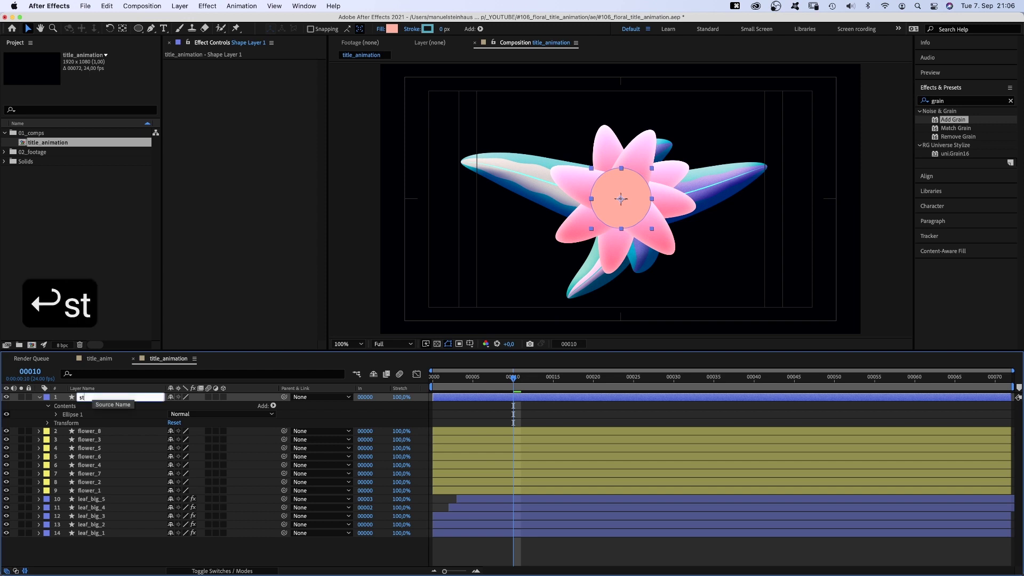
pyautogui.write('amp')
pyautogui.press('Return')
pyautogui.click(57, 415)
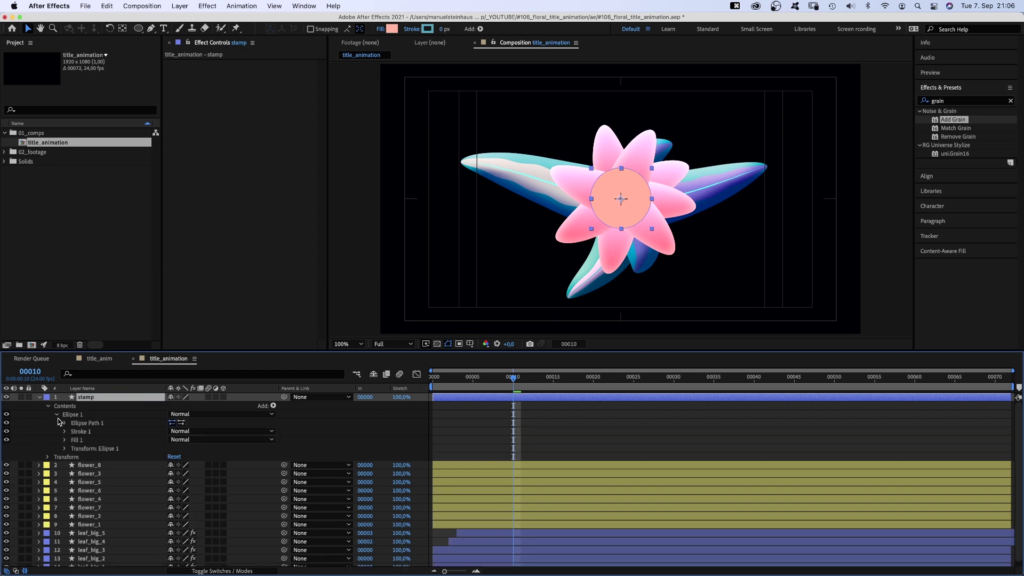
pyautogui.click(66, 424)
pyautogui.click(181, 433)
pyautogui.write('2')
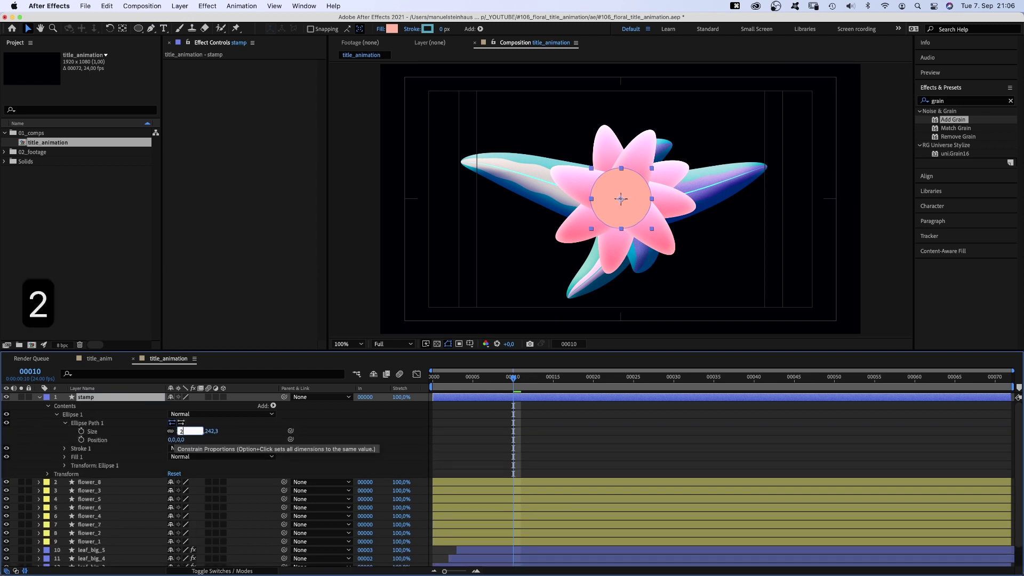
pyautogui.write('30')
pyautogui.press('Return')
# Step: Animate the stamp's Scale from 0% at frame 0 to full size at frame 6
pyautogui.click(487, 385)
pyautogui.moveTo(487, 385); pyautogui.dragTo(479, 385)
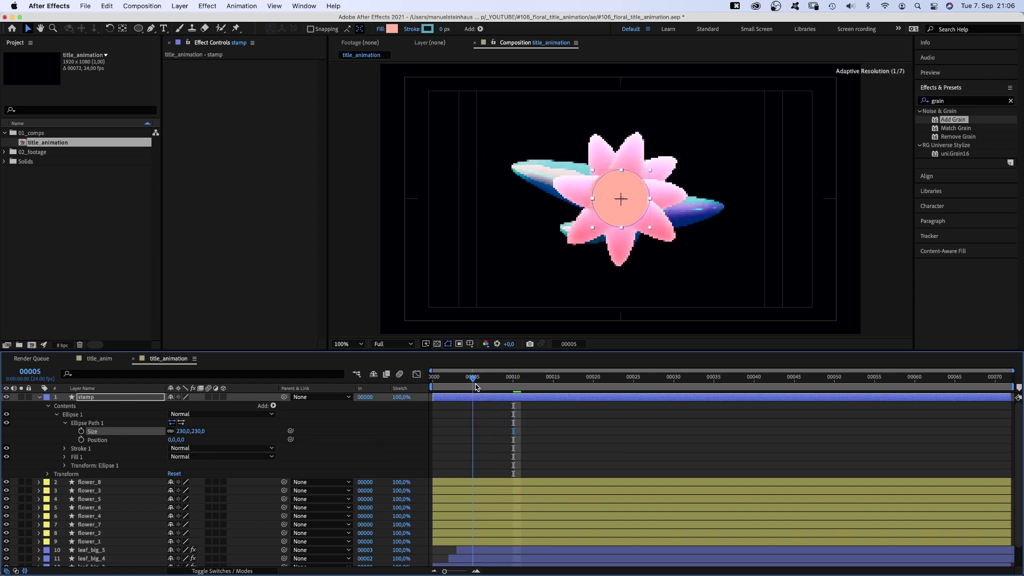
pyautogui.press('s')
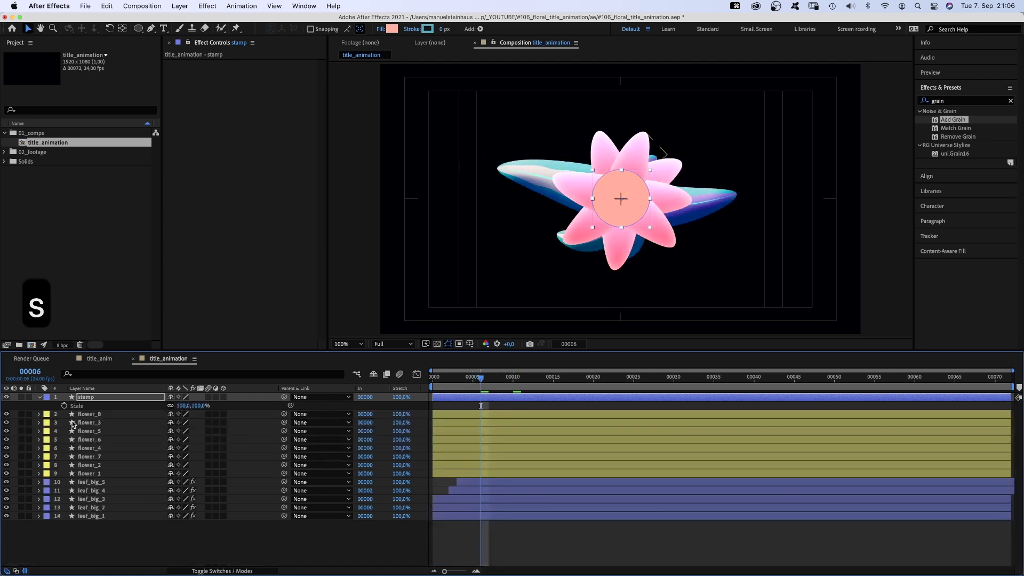
pyautogui.moveTo(477, 380); pyautogui.dragTo(433, 381)
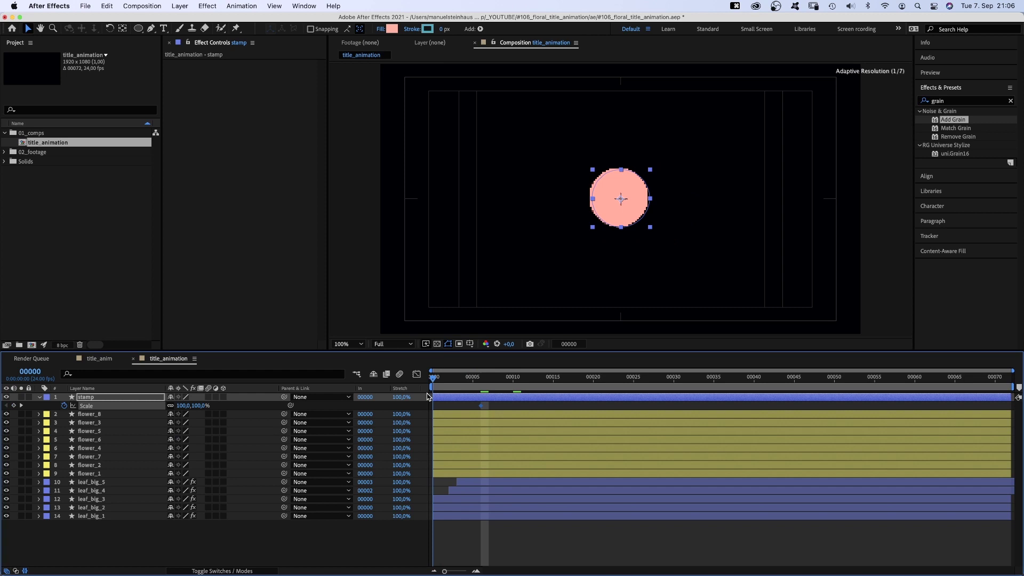
pyautogui.write('0')
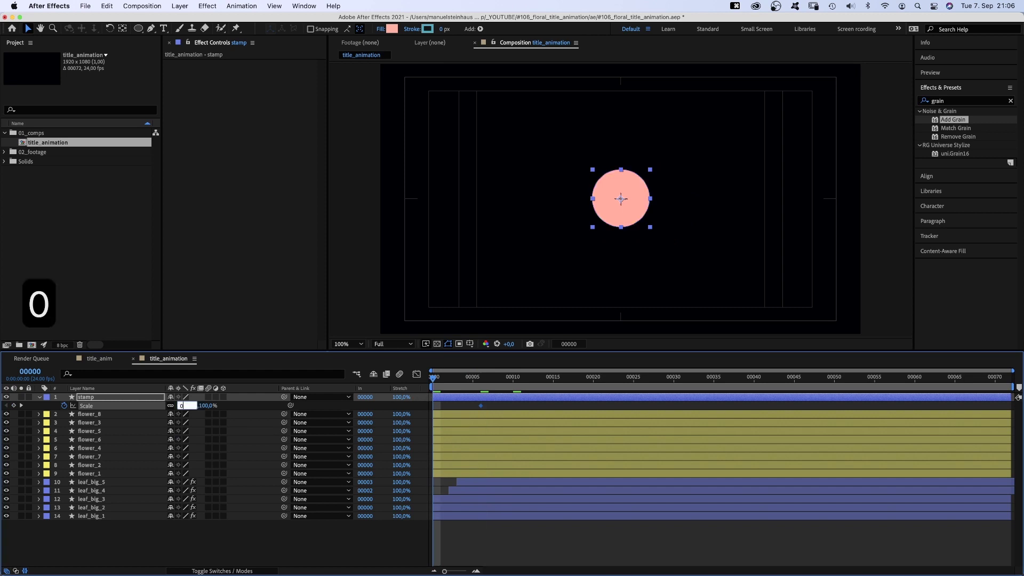
pyautogui.press('Return')
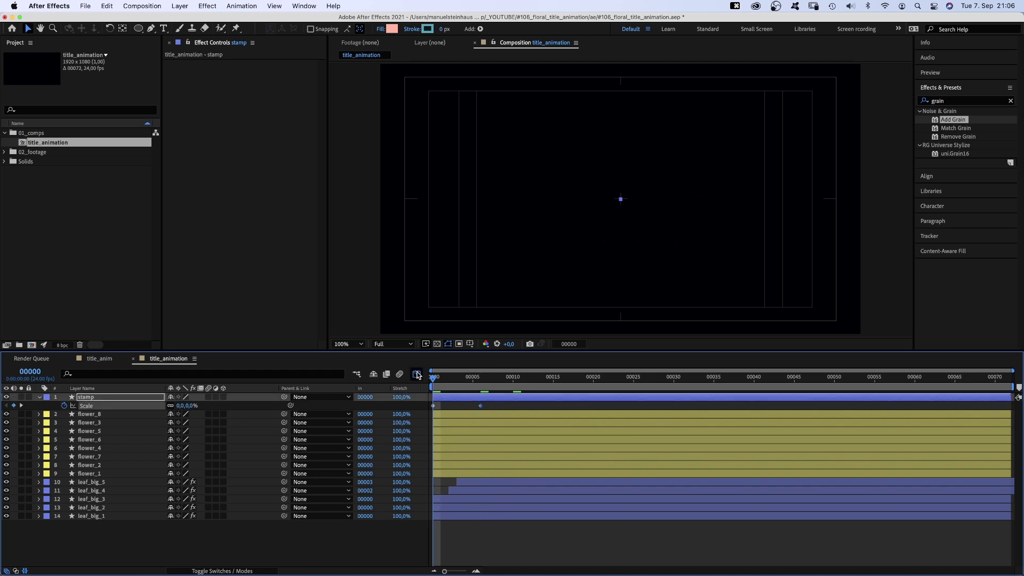
# Step: Ease the stamp's scale into its end keyframe in the speed graph and return to layer bars
pyautogui.click(417, 374)
pyautogui.moveTo(477, 406); pyautogui.dragTo(329, 531)
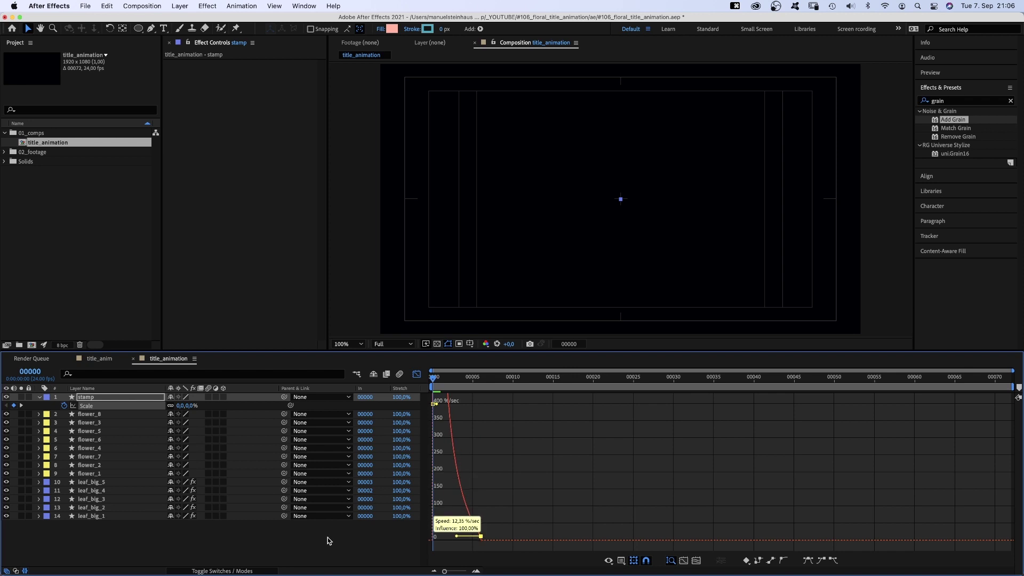
pyautogui.click(416, 375)
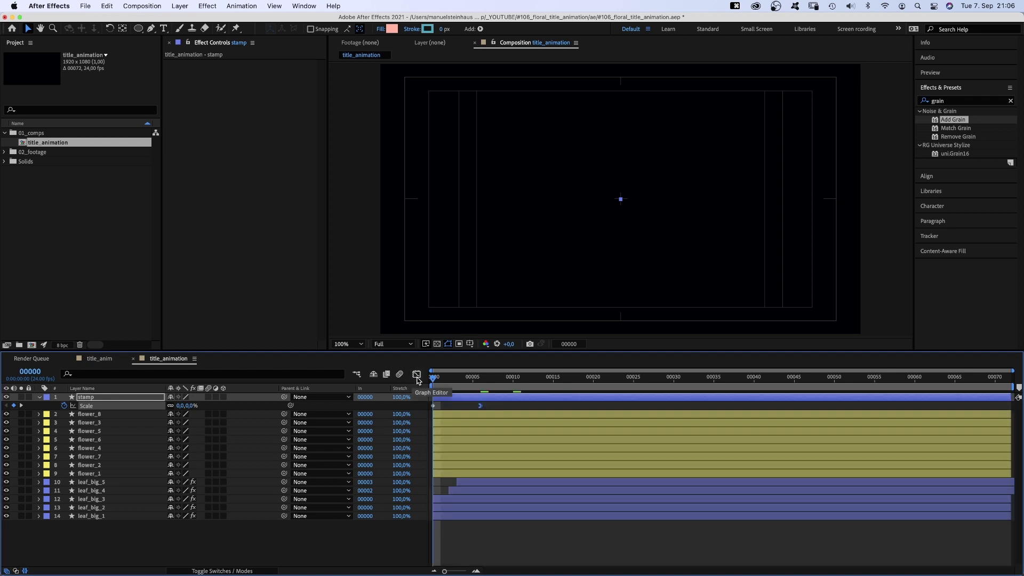
# Step: Add a Bevel and Emboss layer style to stamp with size 60 and soften 16
pyautogui.rightClick(84, 398)
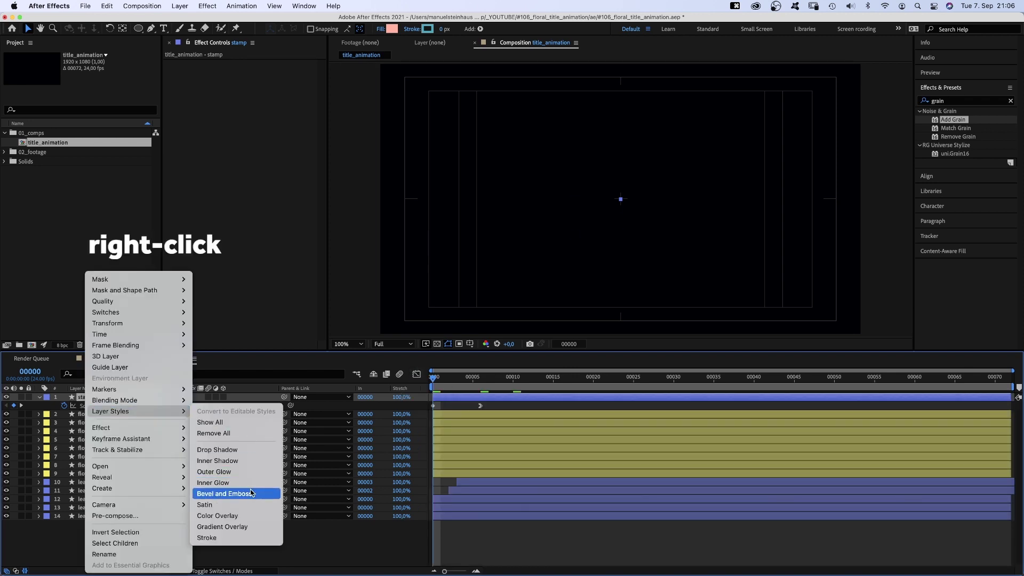
pyautogui.click(232, 493)
pyautogui.click(56, 431)
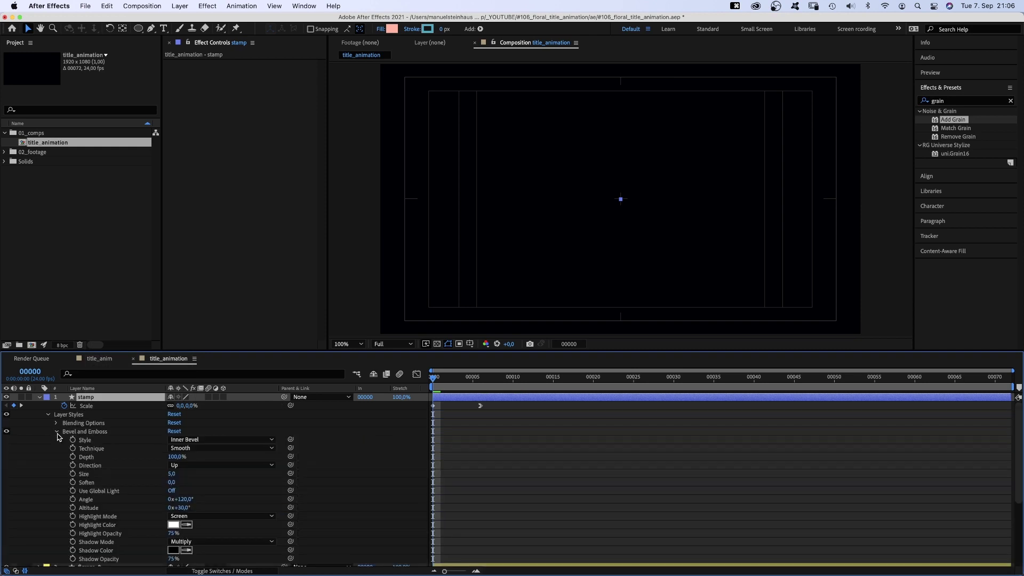
pyautogui.write('60')
pyautogui.press('Return')
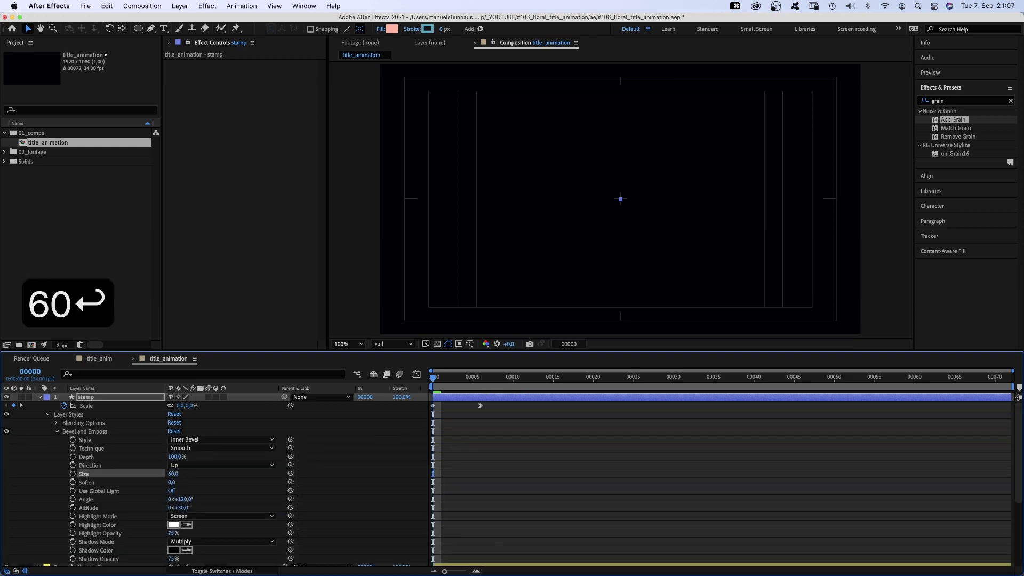
pyautogui.moveTo(442, 392); pyautogui.dragTo(477, 383)
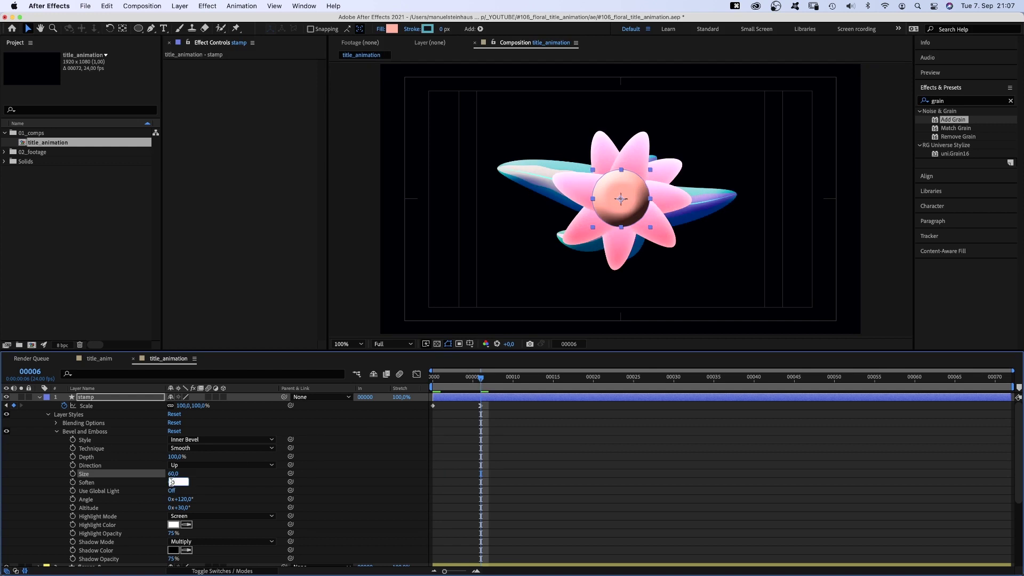
pyautogui.write('16')
pyautogui.press('Return')
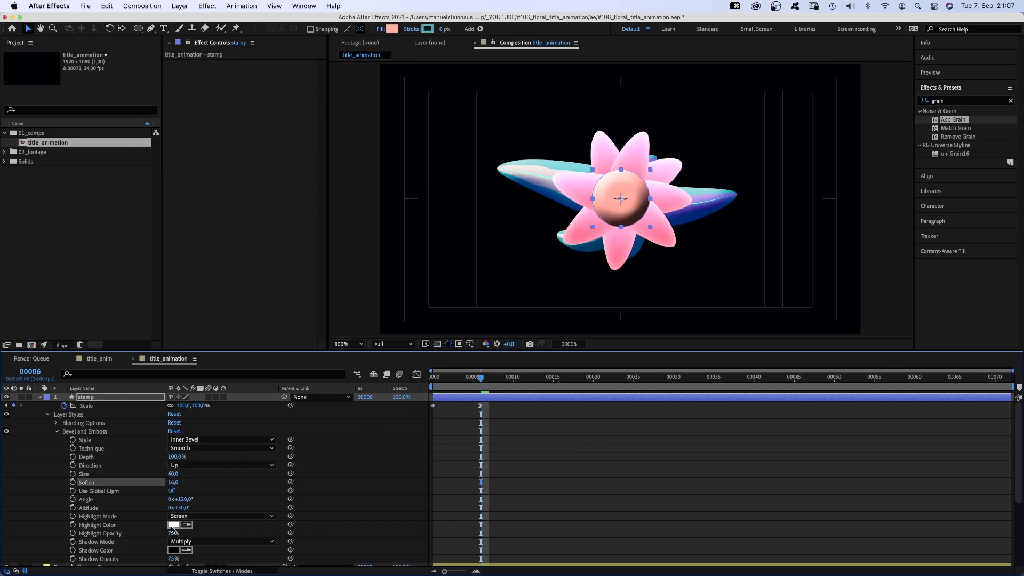
# Step: Keep the bevel highlight white and choose a pink shadow colour
pyautogui.click(172, 526)
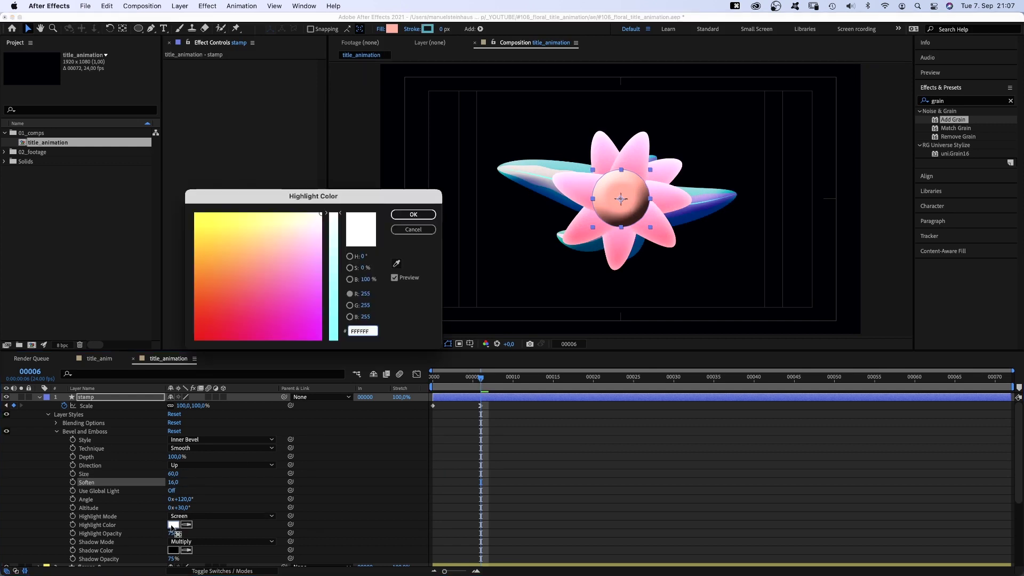
pyautogui.click(411, 216)
pyautogui.click(172, 551)
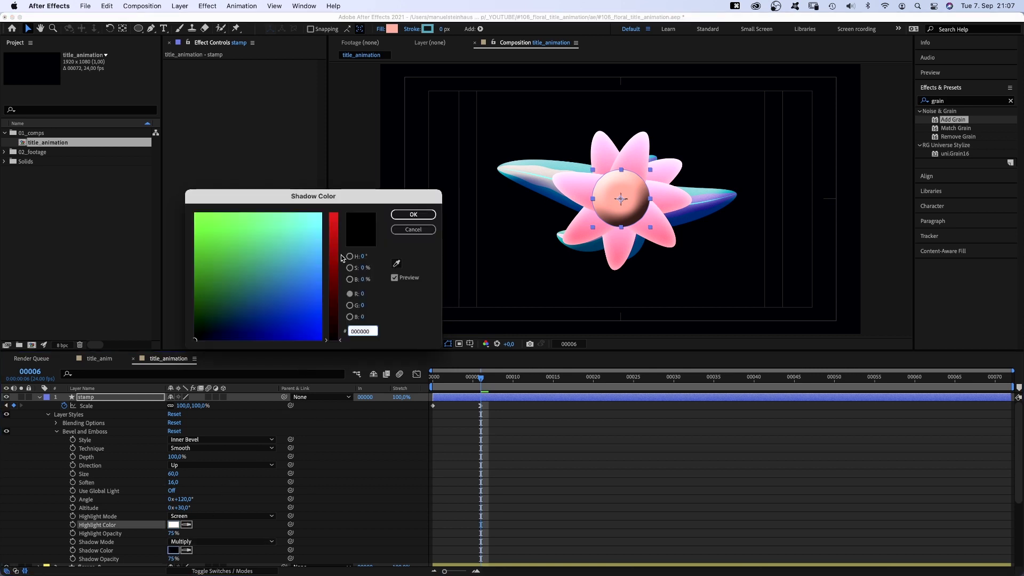
pyautogui.moveTo(334, 321); pyautogui.dragTo(334, 212)
pyautogui.moveTo(264, 289)
pyautogui.mouseDown()
pyautogui.moveTo(255, 314)
pyautogui.moveTo(248, 285)
pyautogui.mouseUp()
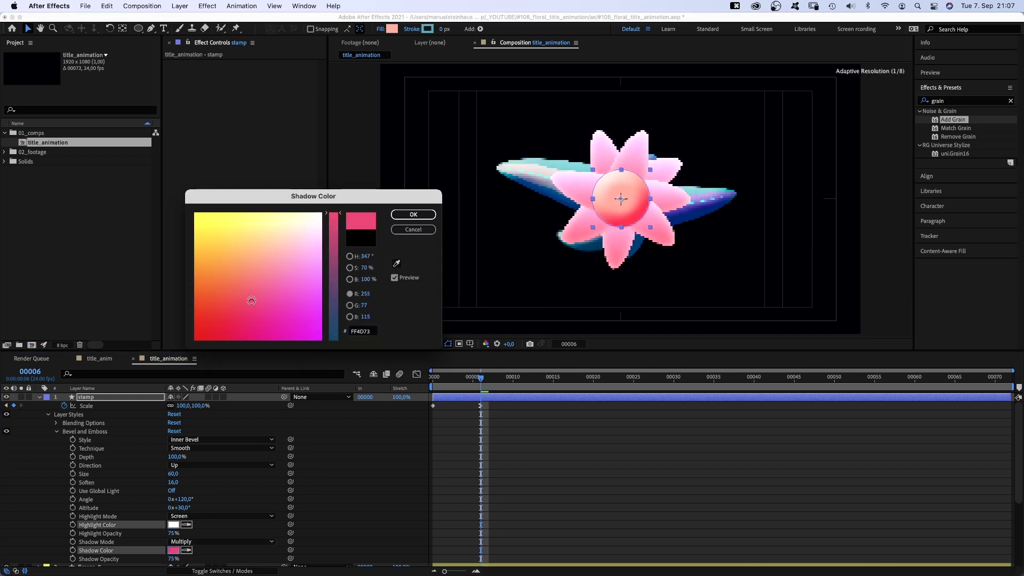
# Step: Apply the pink shadow, add an Add Grain effect to stamp and show it as Final Output
pyautogui.click(392, 216)
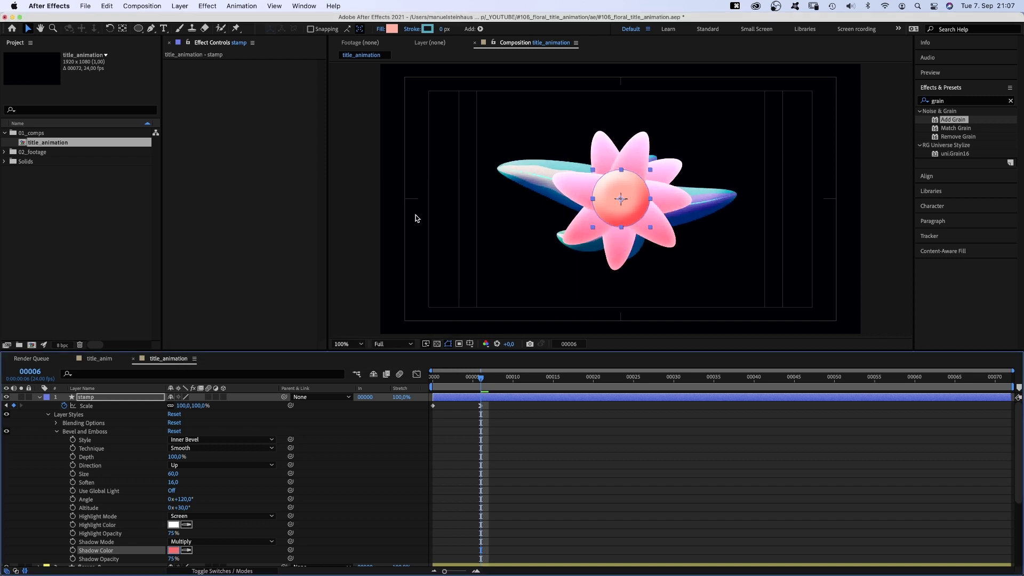
pyautogui.moveTo(935, 119); pyautogui.dragTo(216, 118)
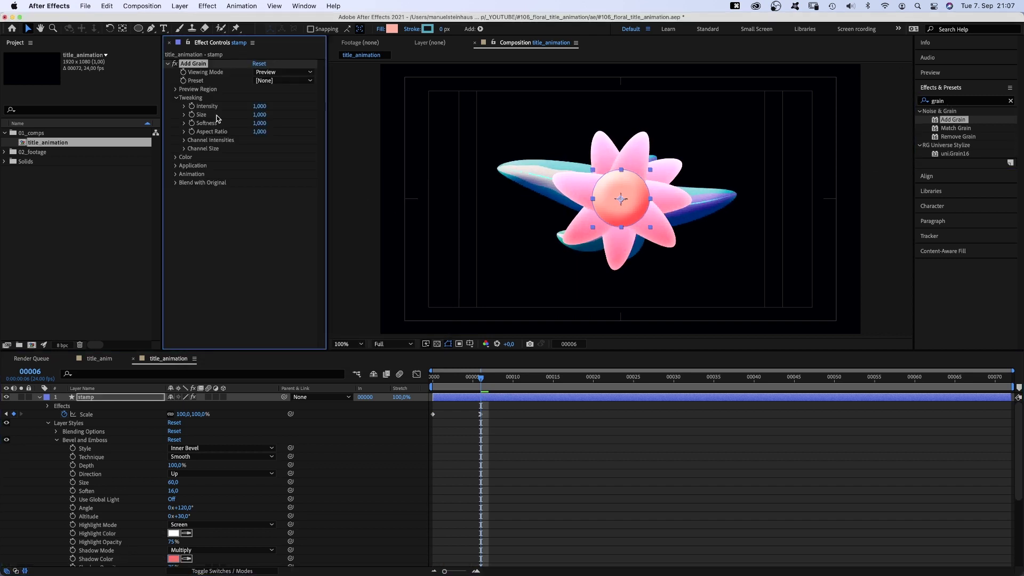
pyautogui.click(288, 73)
pyautogui.click(276, 106)
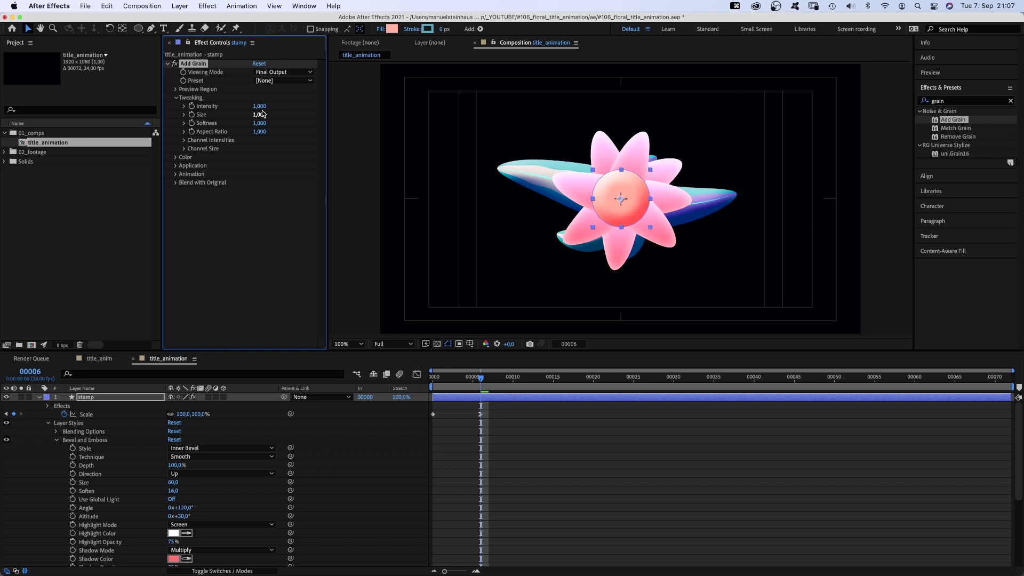
pyautogui.write('2')
# Step: Set the grain to intensity 2, size 2, softness 0.3 and animation speed 0
pyautogui.press('Return')
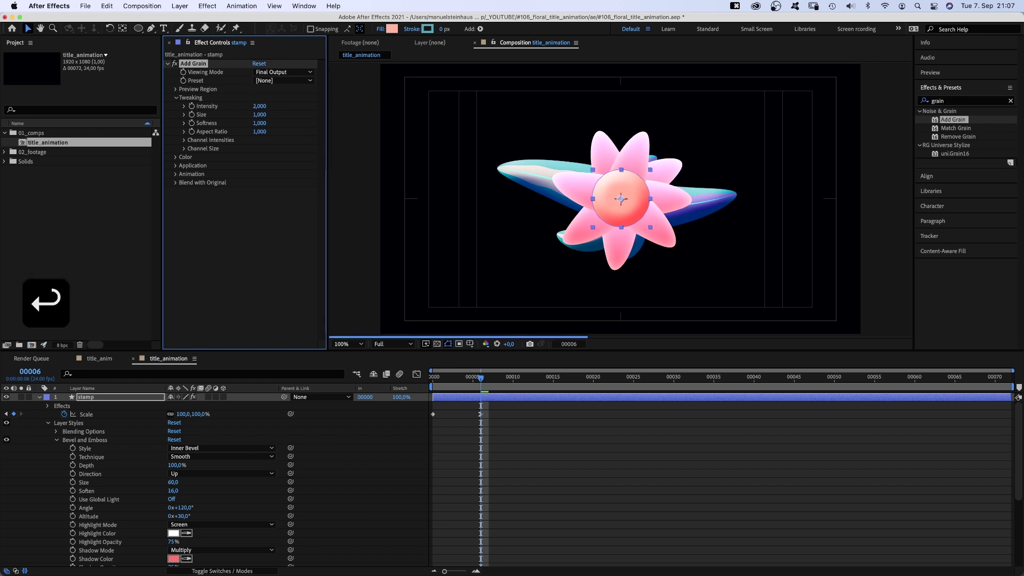
pyautogui.write('2')
pyautogui.press('Return')
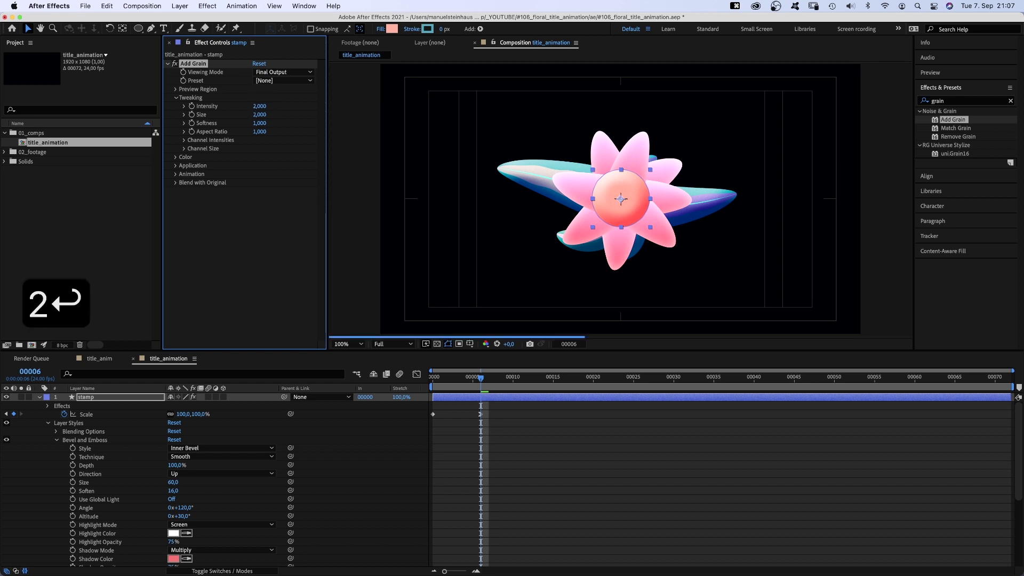
pyautogui.write('0,3')
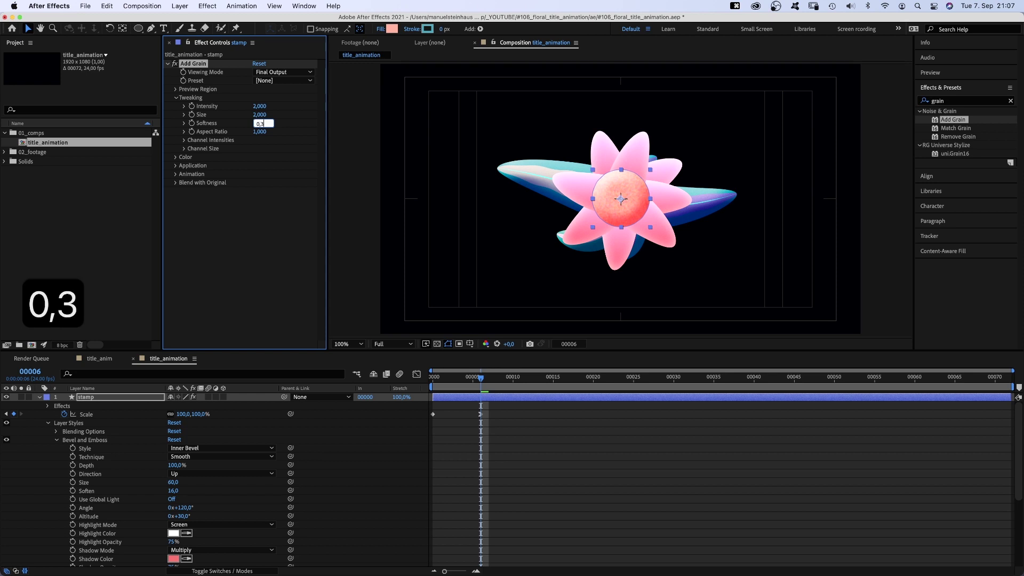
pyautogui.press('Return')
pyautogui.click(175, 174)
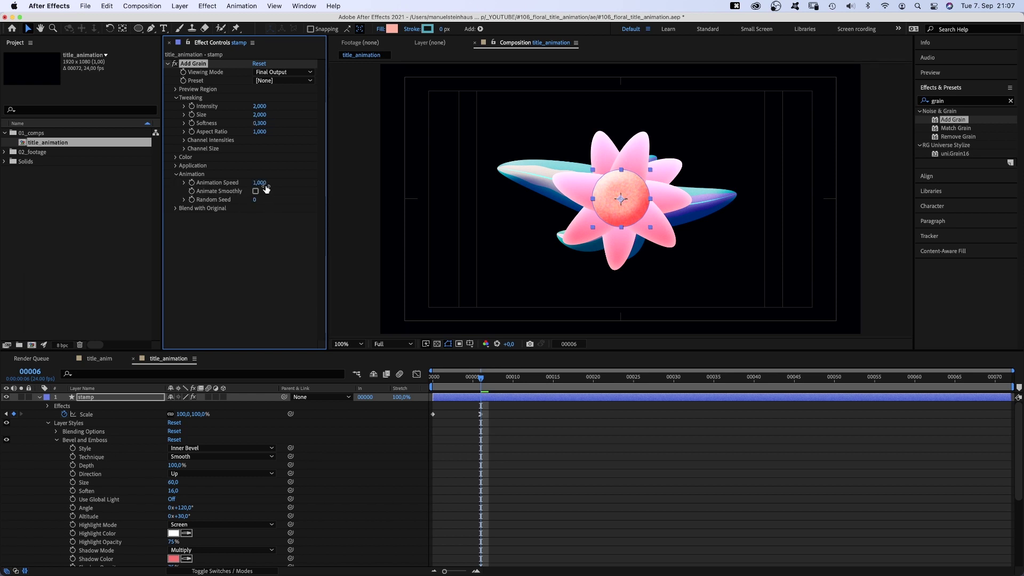
pyautogui.write('0')
pyautogui.press('Return')
pyautogui.click(38, 397)
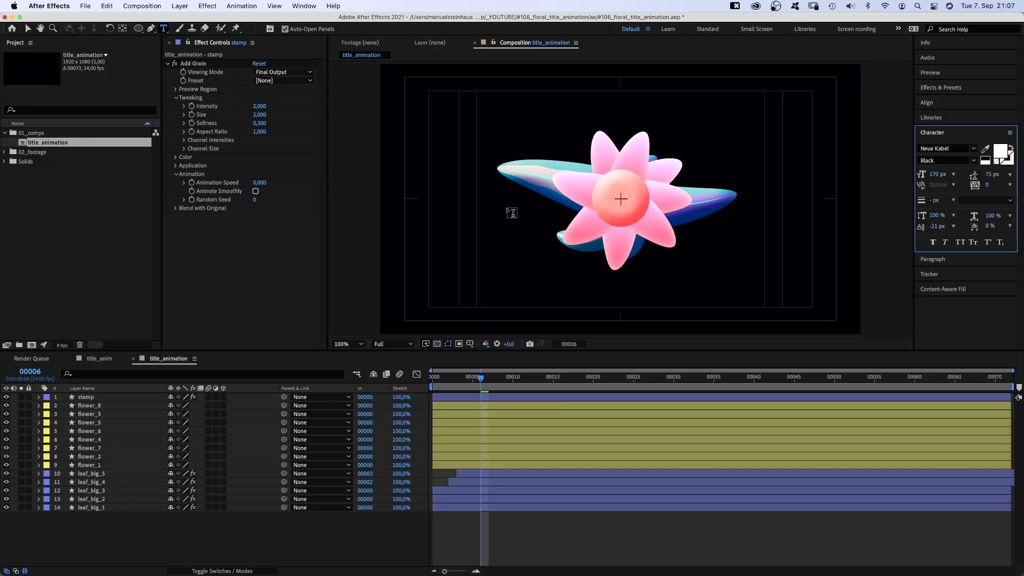
# Step: Create a FLORAL TITLE text layer over the flower and align it to the horizontal centre
pyautogui.click(508, 213)
pyautogui.write('FLORA')
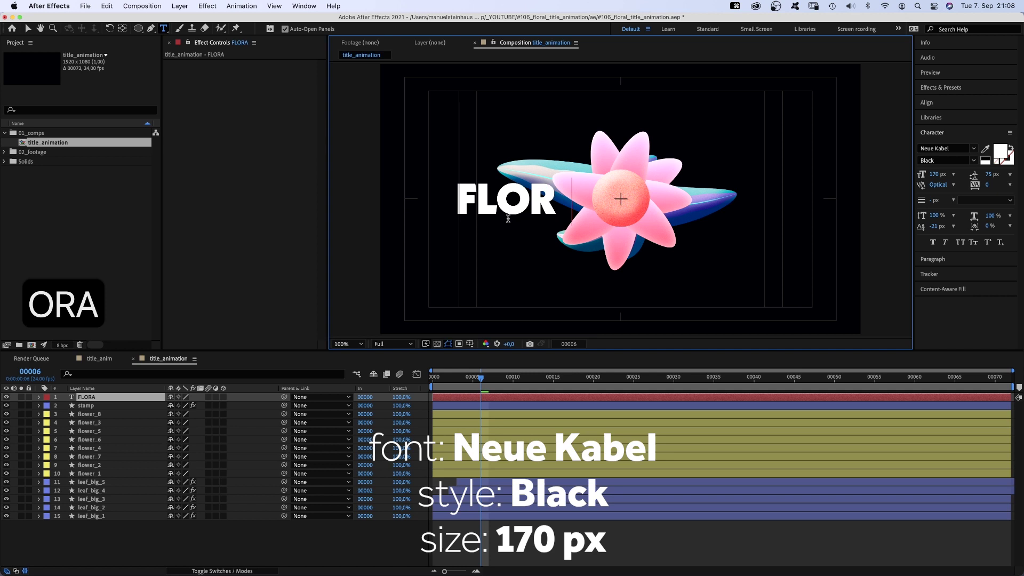
pyautogui.write('L TITLE')
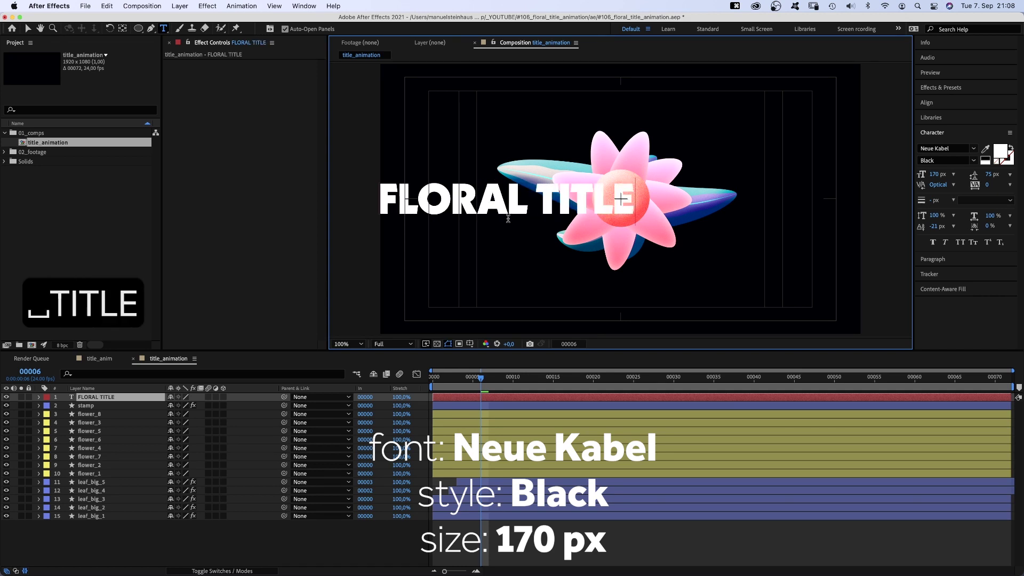
pyautogui.click(29, 30)
pyautogui.click(940, 262)
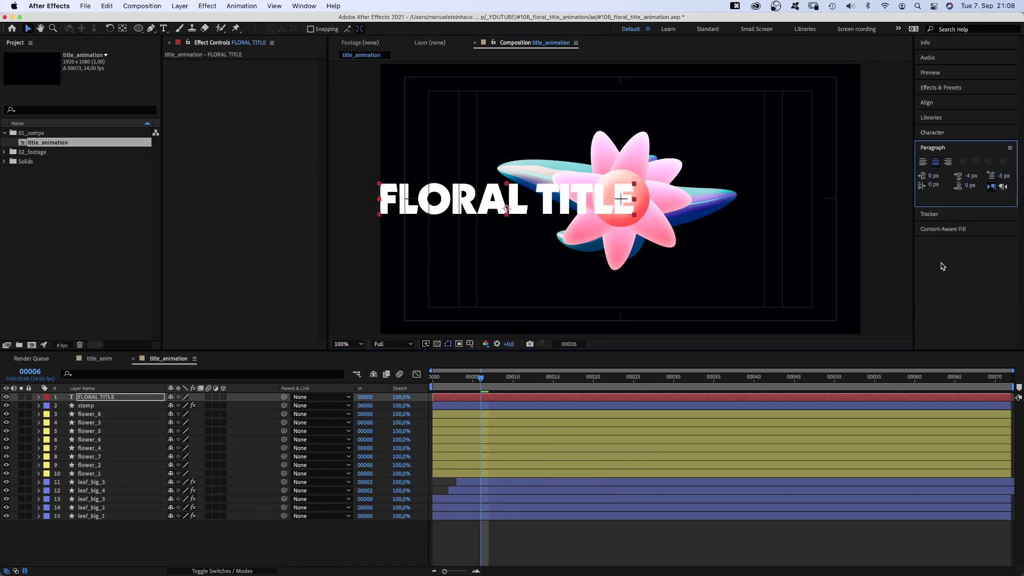
pyautogui.click(940, 104)
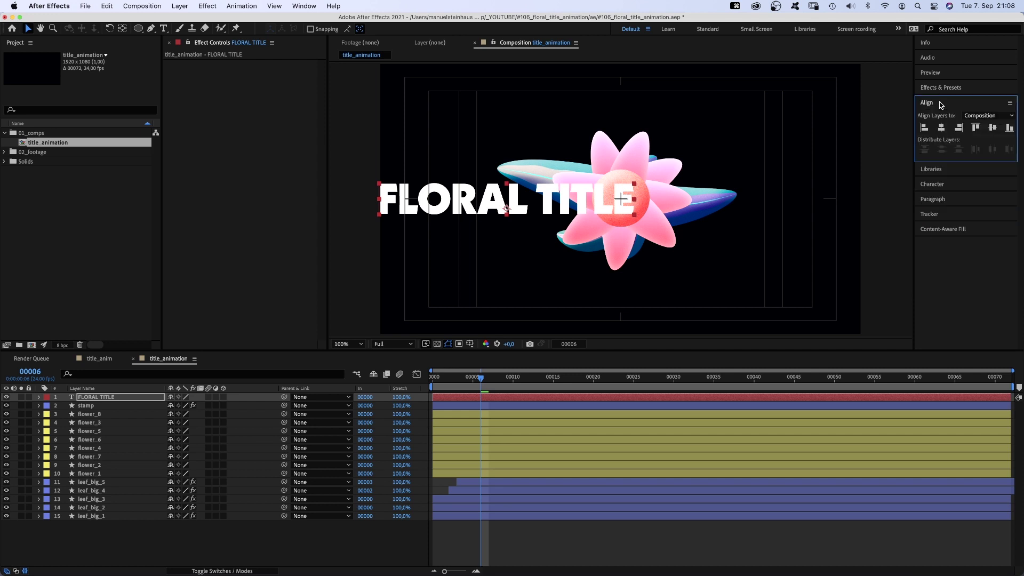
pyautogui.click(940, 128)
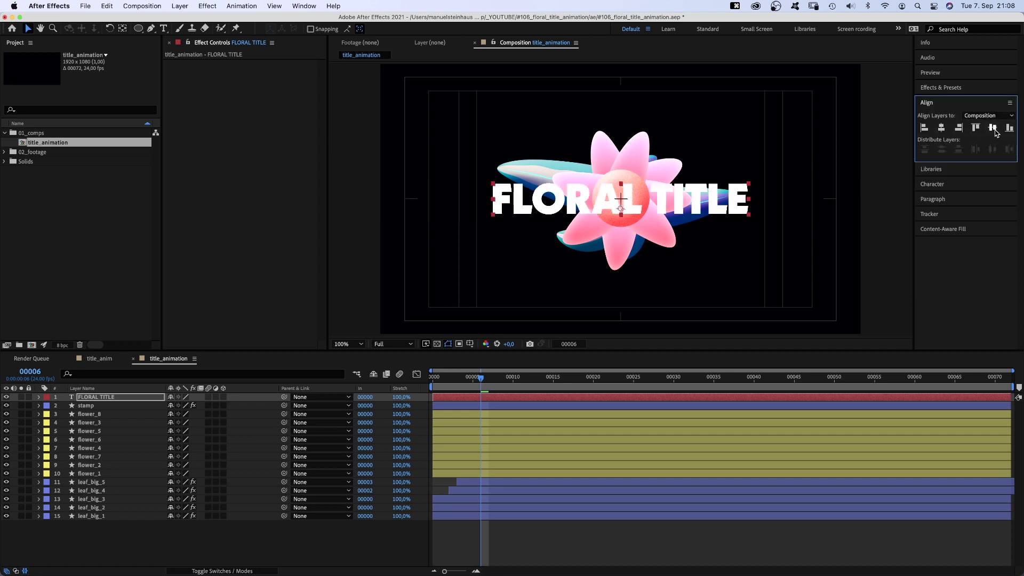
pyautogui.click(38, 398)
# Step: Add an Opacity text animator and keyframe its range Start/End from frame 4 to 50% at frame 16
pyautogui.click(273, 406)
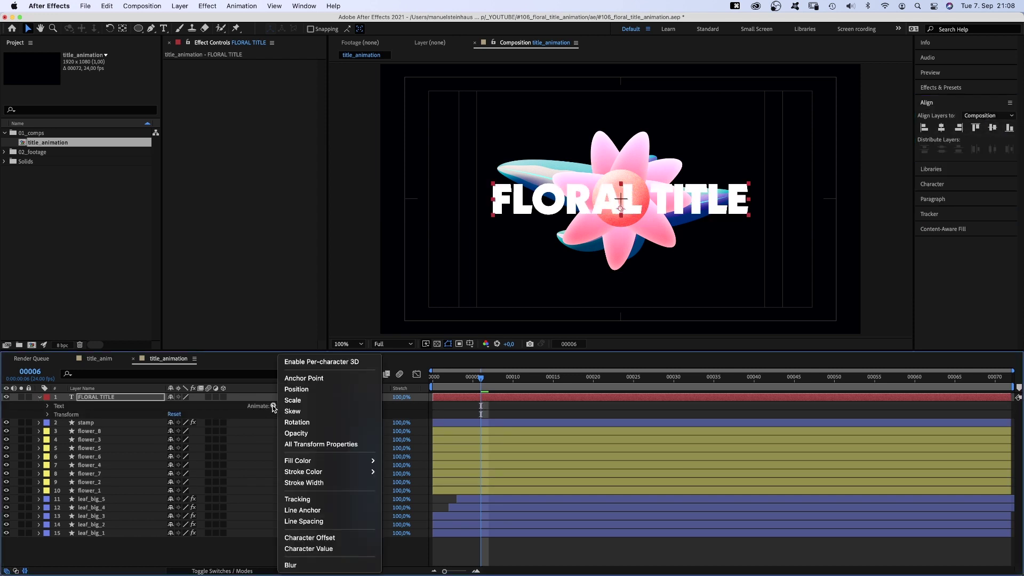
pyautogui.click(320, 433)
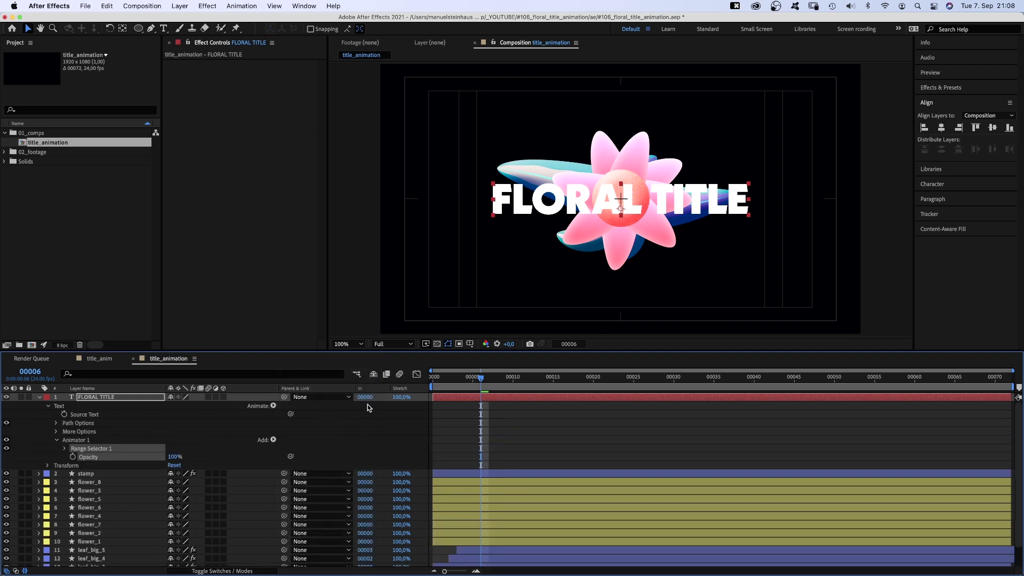
pyautogui.click(464, 383)
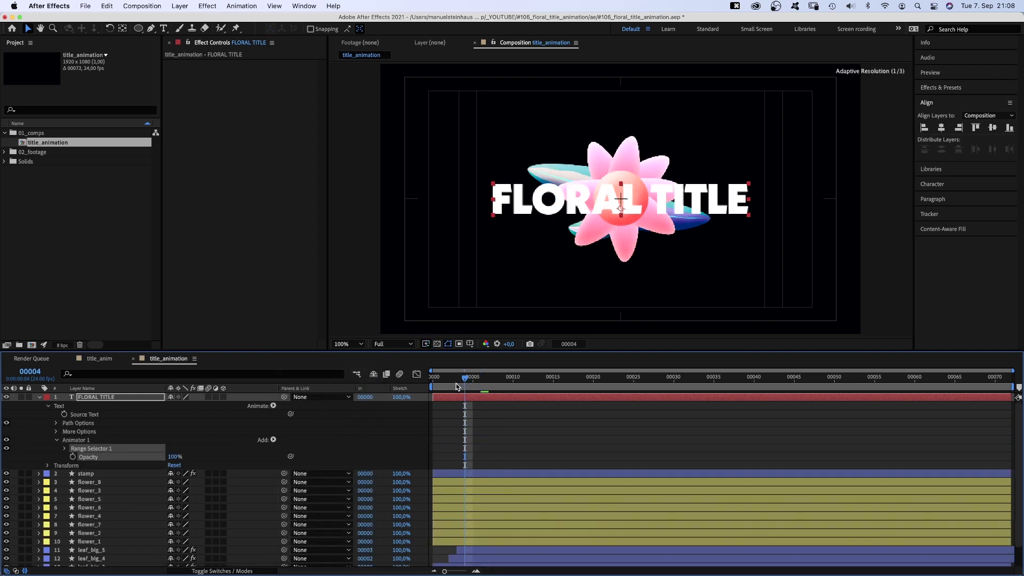
pyautogui.click(66, 450)
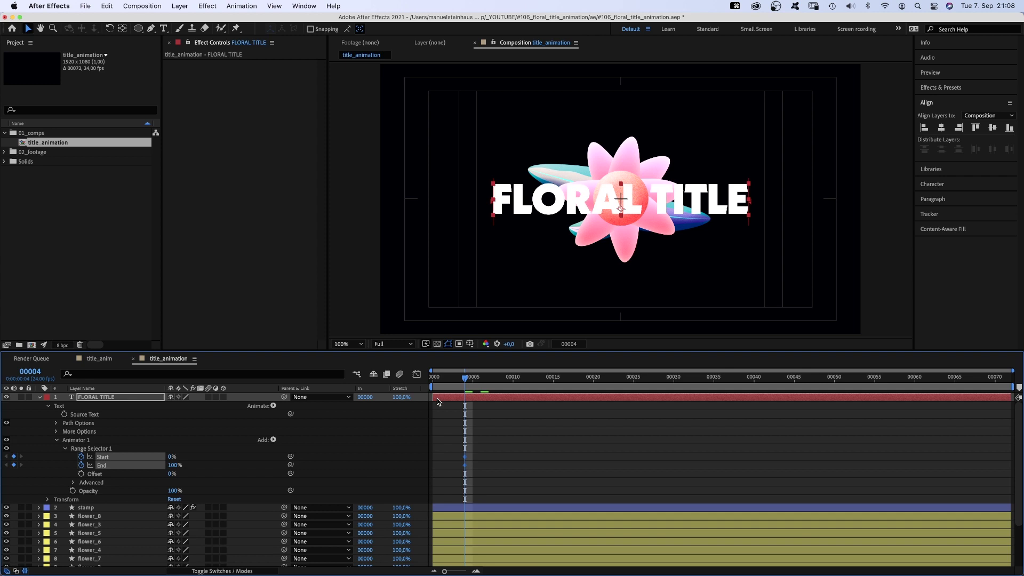
pyautogui.moveTo(438, 401); pyautogui.dragTo(443, 397)
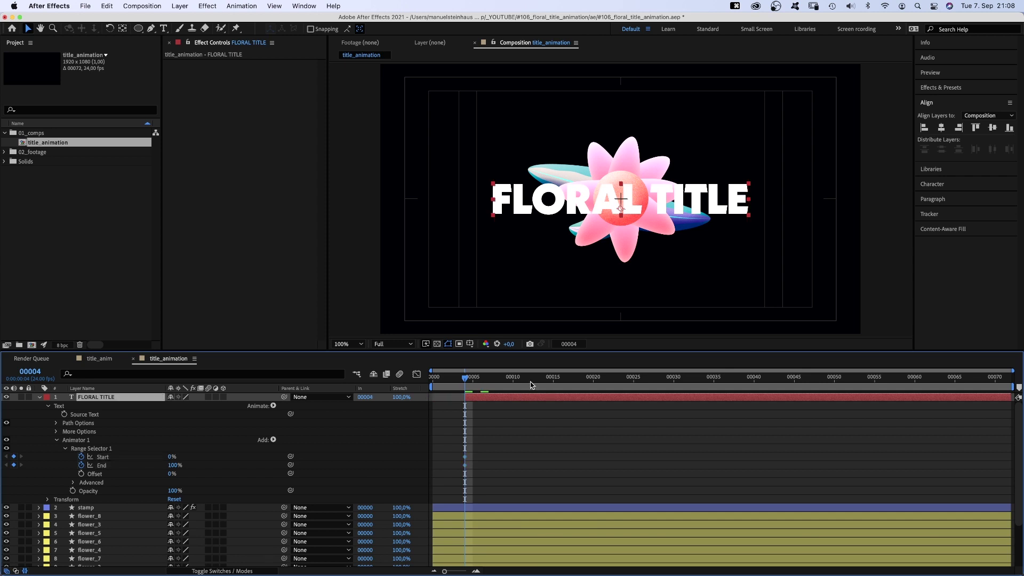
pyautogui.moveTo(531, 385); pyautogui.dragTo(561, 380)
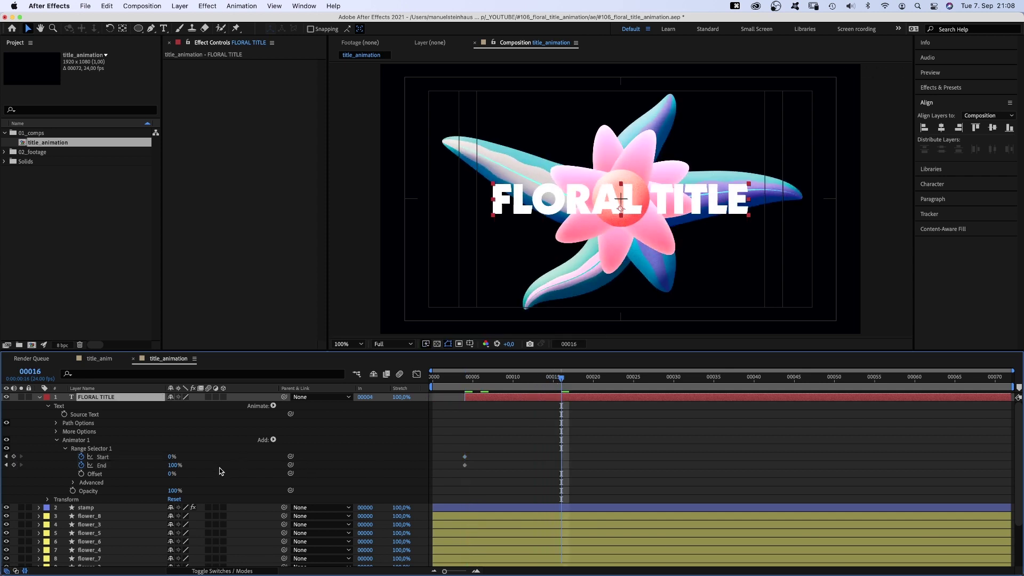
pyautogui.write('50')
pyautogui.press('Tab')
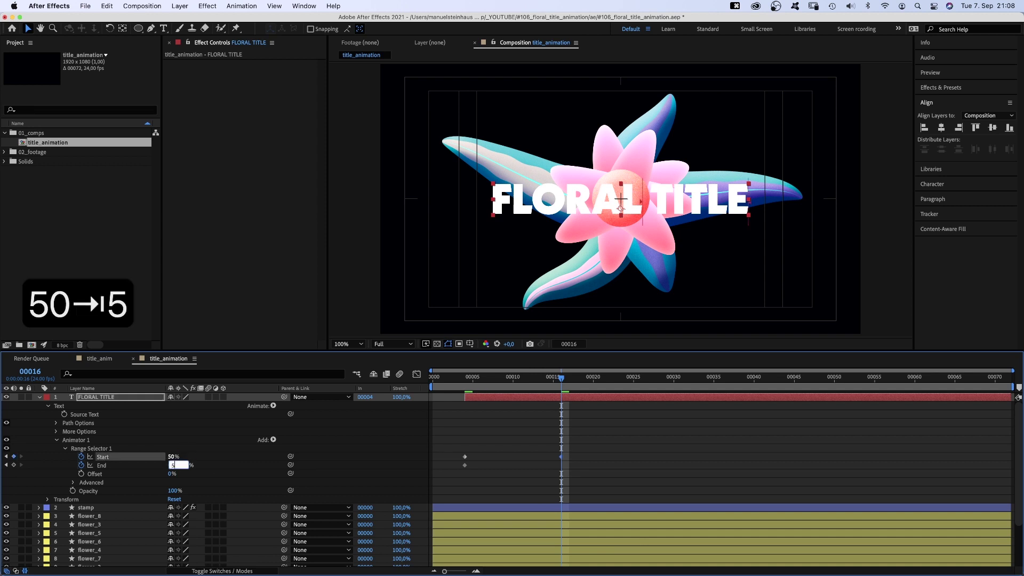
pyautogui.write('50')
pyautogui.press('Return')
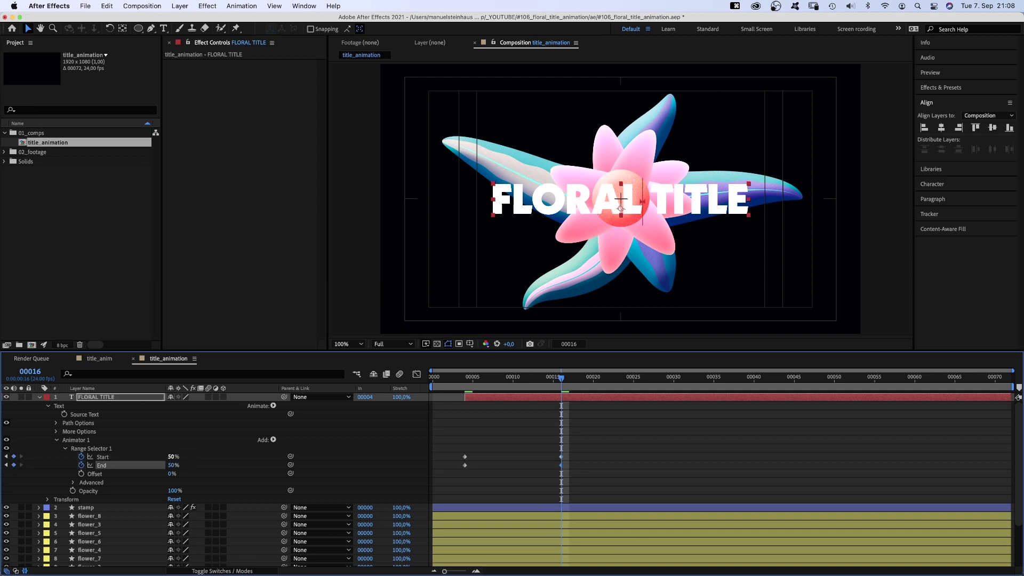
# Step: Easy Ease In the Start and End keyframes and set the animator's text Opacity to 0%
pyautogui.moveTo(576, 435); pyautogui.dragTo(457, 478)
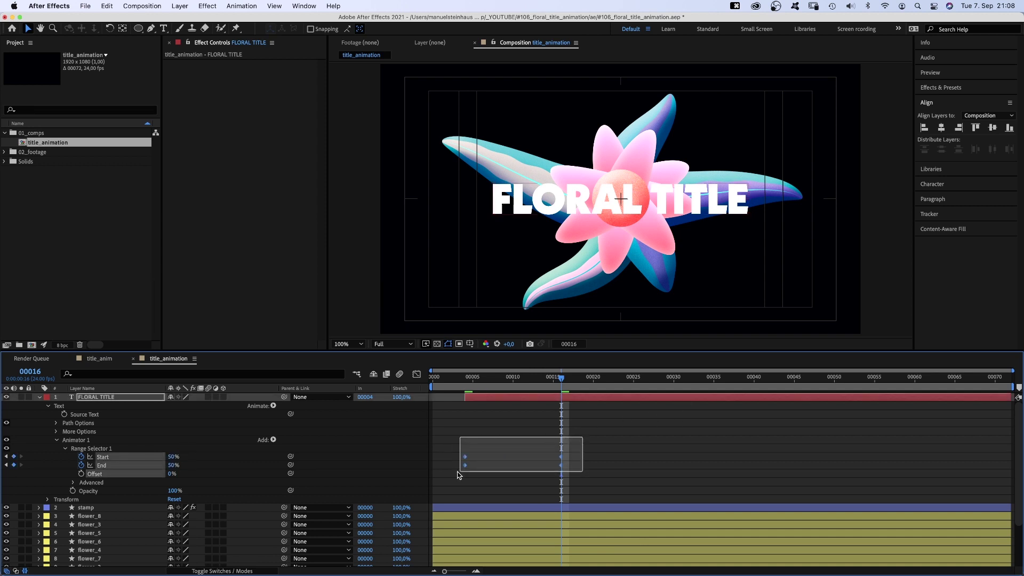
pyautogui.rightClick(465, 465)
pyautogui.moveTo(502, 565)
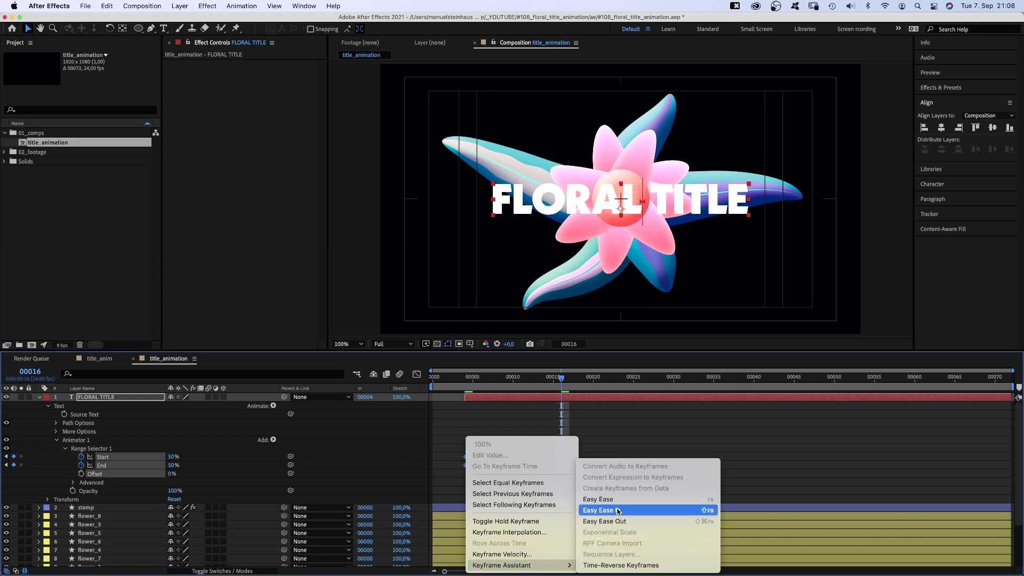
pyautogui.click(602, 510)
pyautogui.click(464, 378)
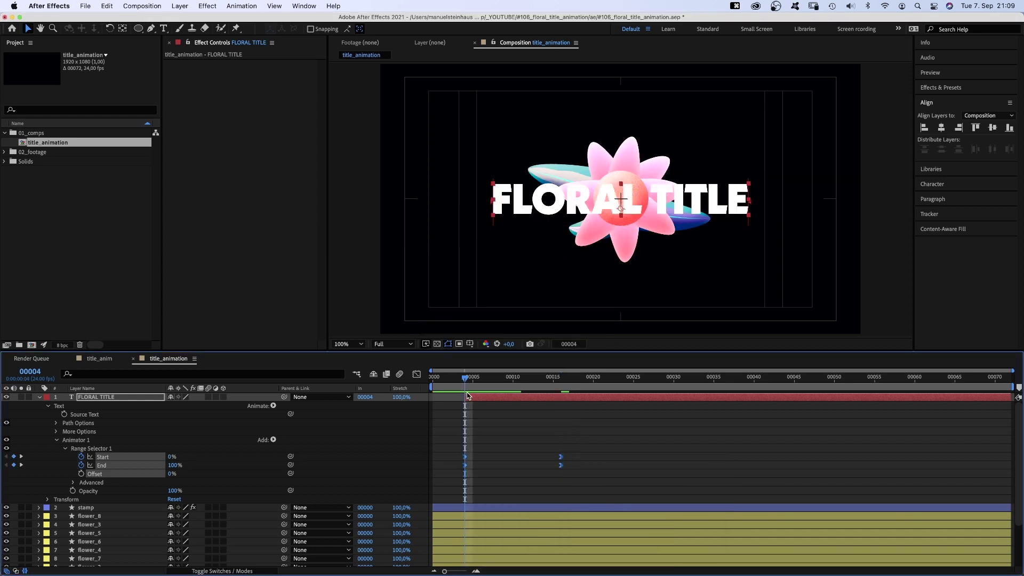
pyautogui.click(482, 471)
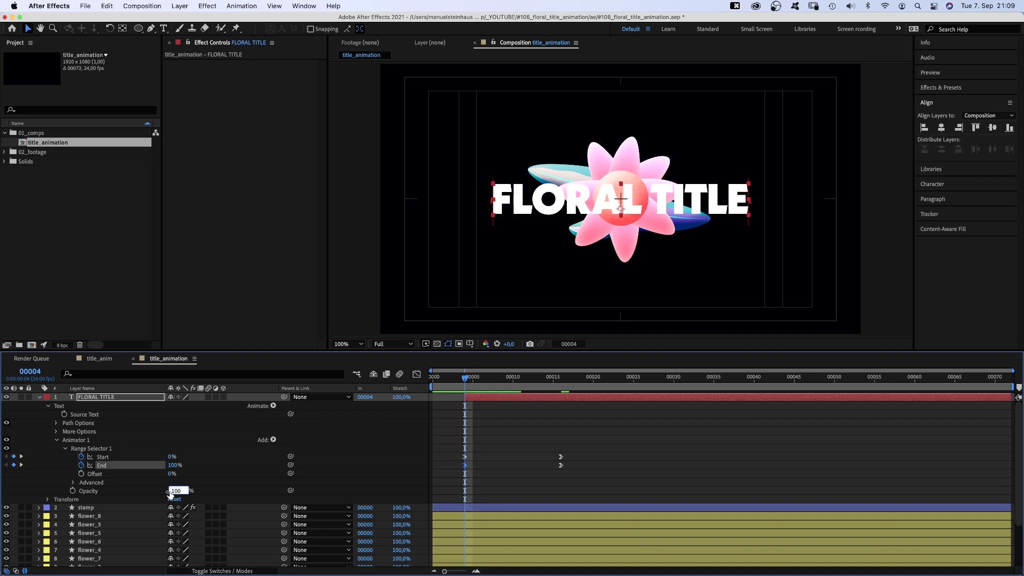
pyautogui.write('0')
pyautogui.press('Return')
pyautogui.press('KP_0')
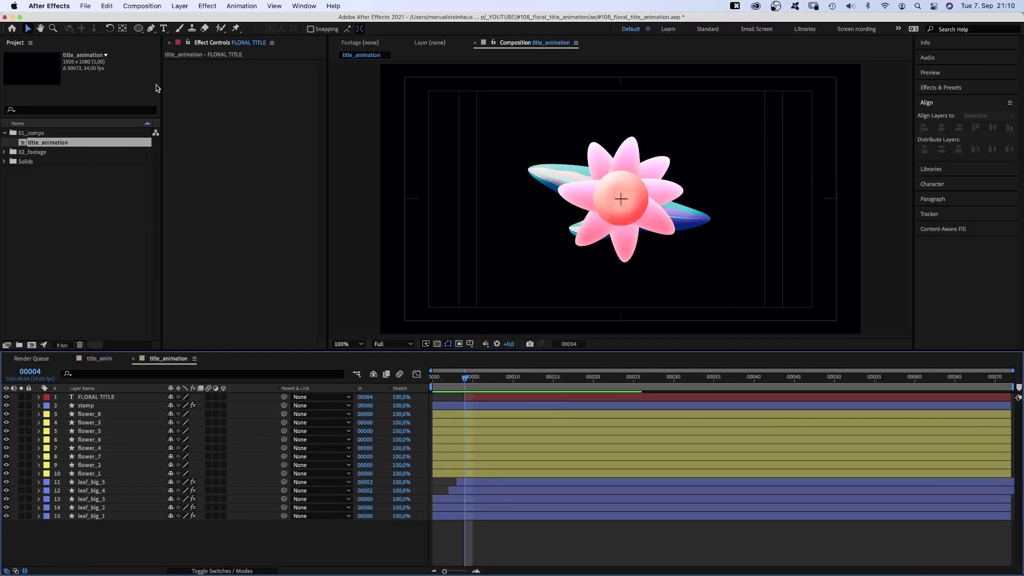
# Step: Pen a curved path from the flower centre toward the lower right and name the layer 'gras'
pyautogui.click(151, 28)
pyautogui.click(622, 201)
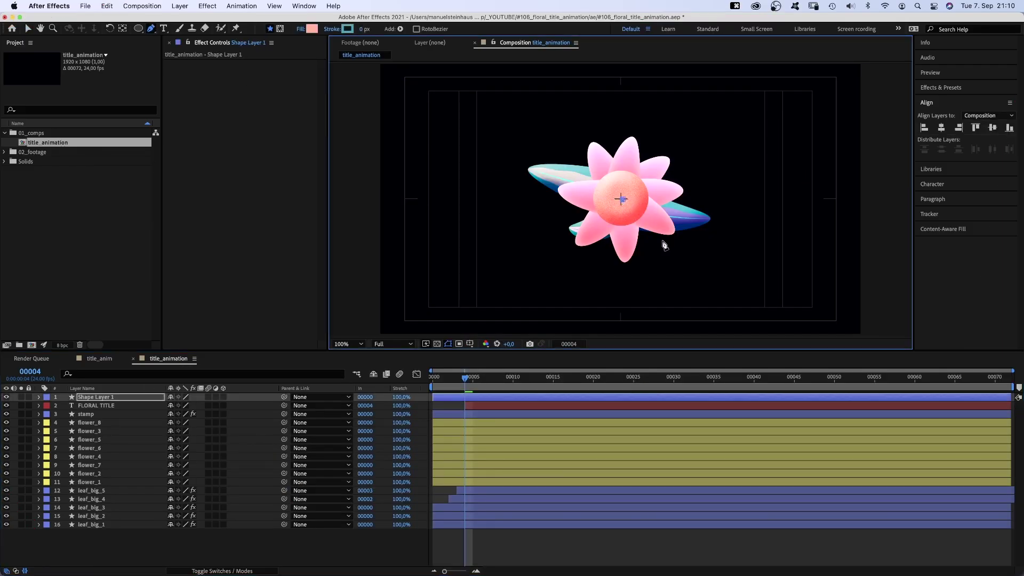
pyautogui.moveTo(797, 307); pyautogui.dragTo(878, 333)
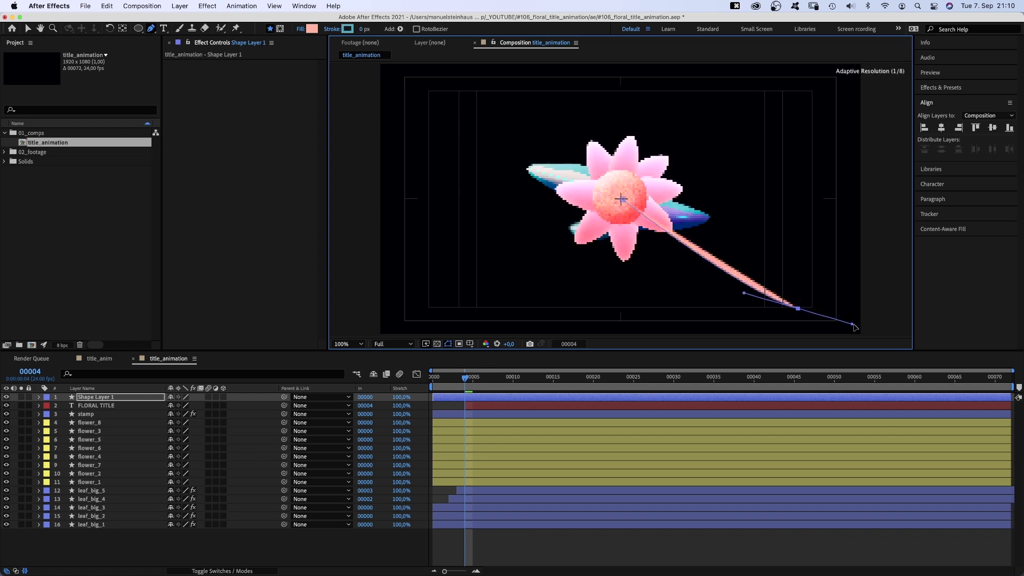
pyautogui.click(86, 395)
pyautogui.press('Return')
pyautogui.write('gras')
pyautogui.press('Return')
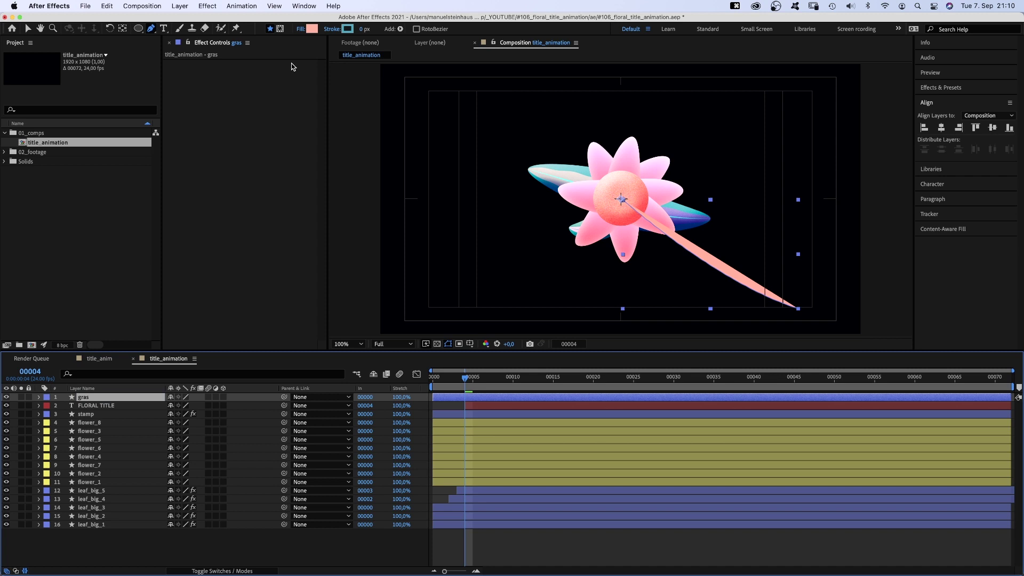
# Step: Give gras no fill and a 40 px purple stroke, then return to frame 2
pyautogui.click(302, 31)
pyautogui.click(453, 230)
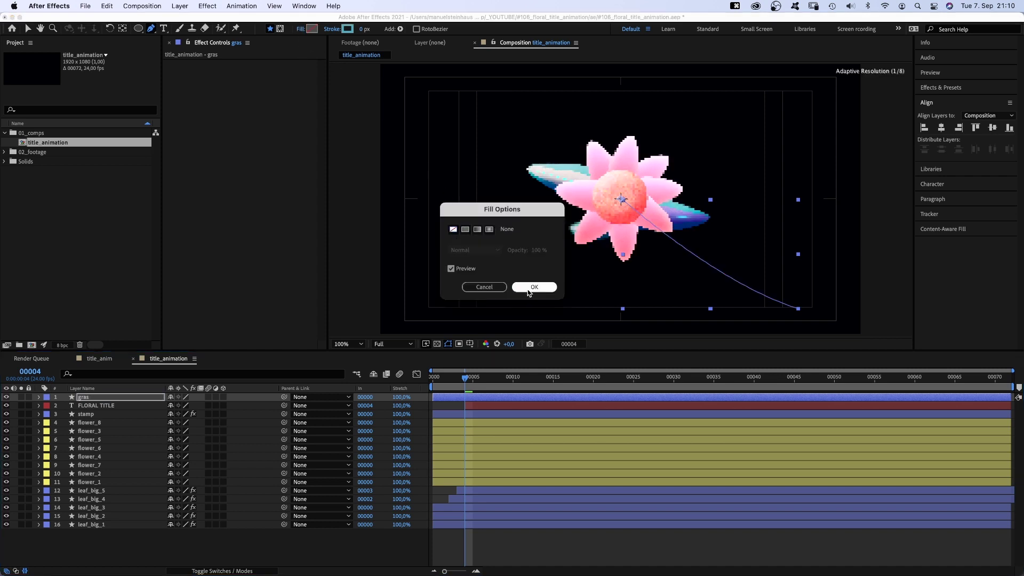
pyautogui.click(535, 288)
pyautogui.write('40')
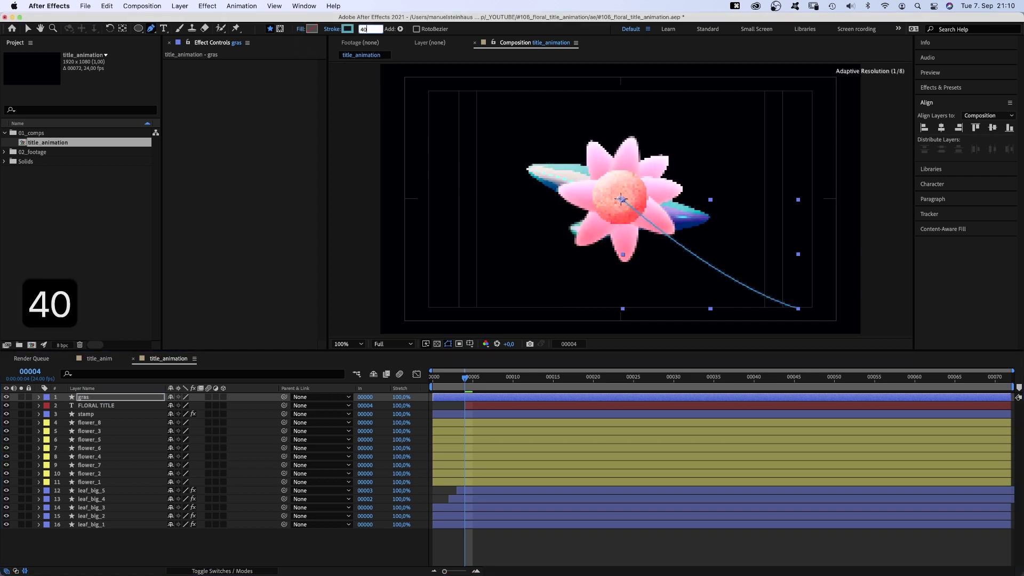
pyautogui.press('Return')
pyautogui.click(348, 29)
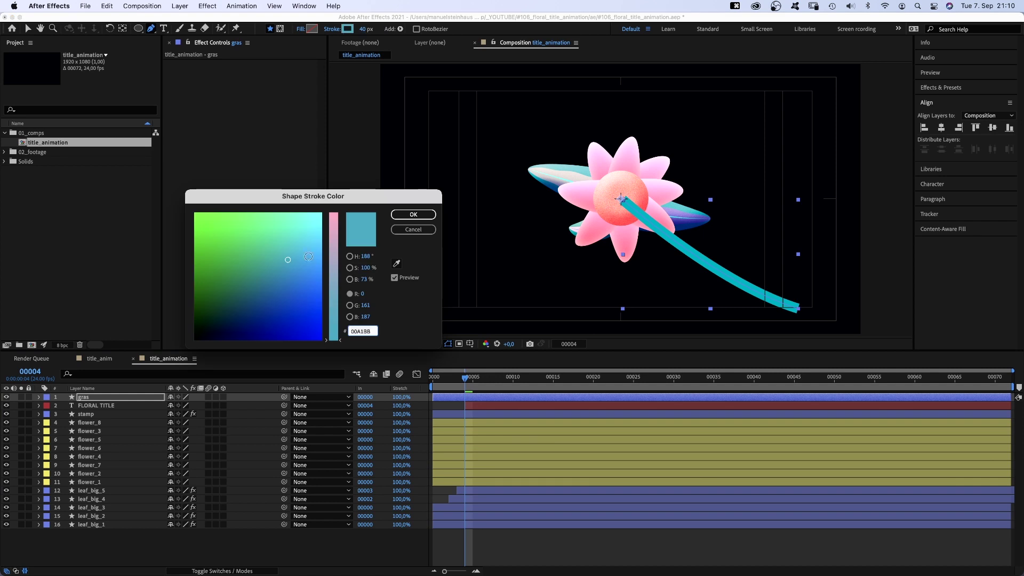
pyautogui.moveTo(333, 299); pyautogui.dragTo(332, 266)
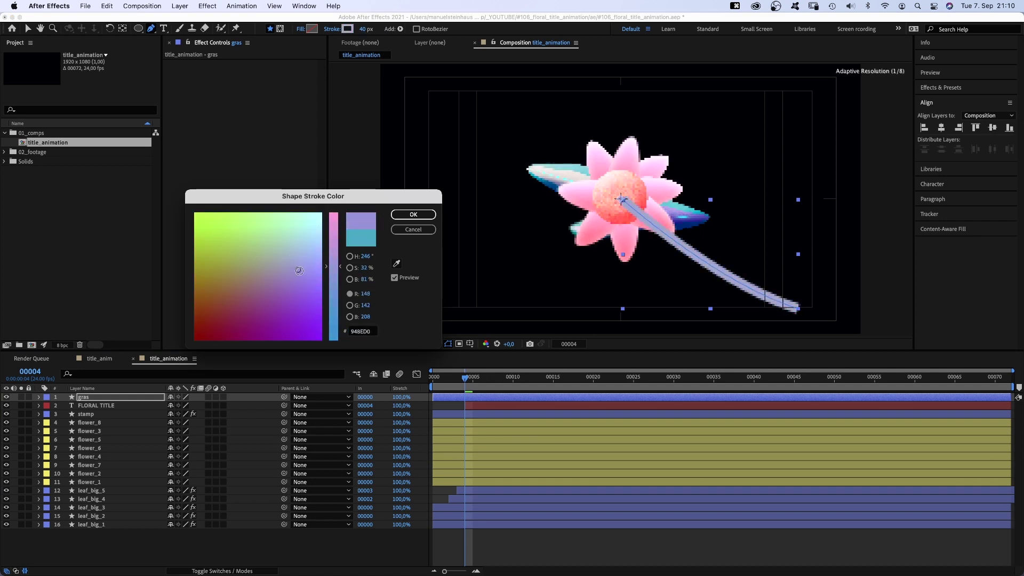
pyautogui.click(307, 281)
pyautogui.click(408, 215)
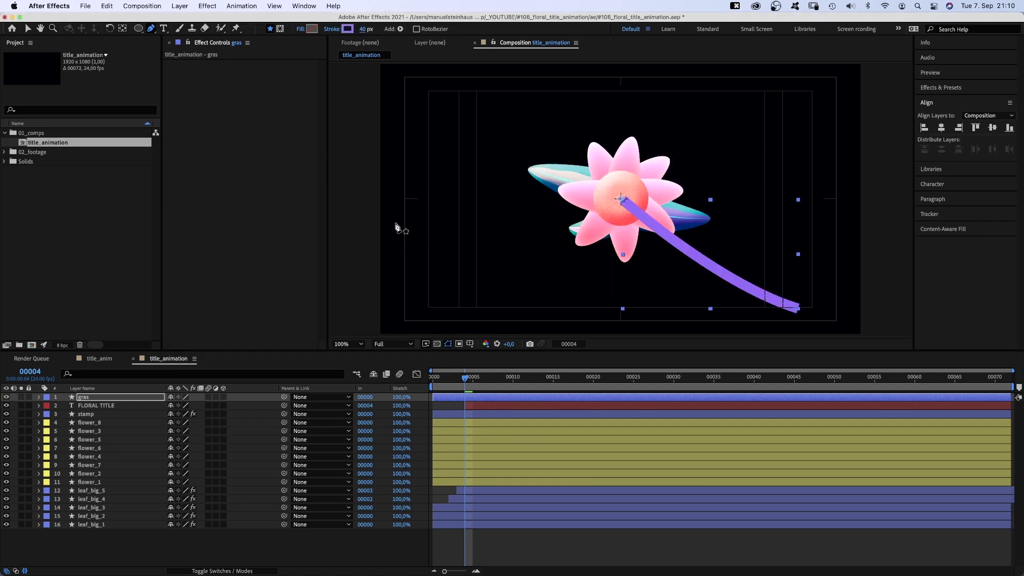
pyautogui.moveTo(445, 381); pyautogui.dragTo(441, 398)
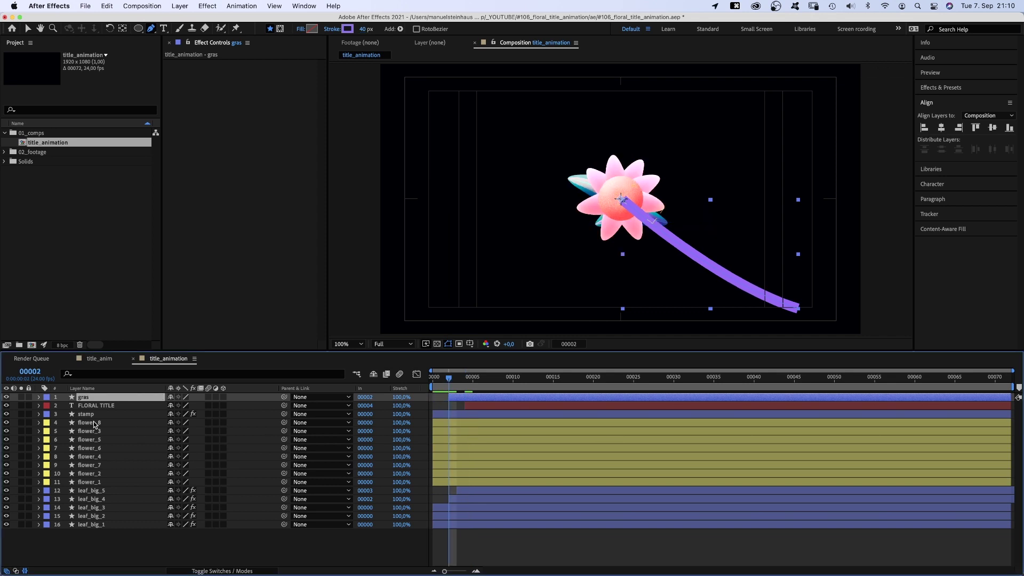
# Step: Taper the gras stroke with 99% End Length and about 27% End Ease
pyautogui.click(39, 397)
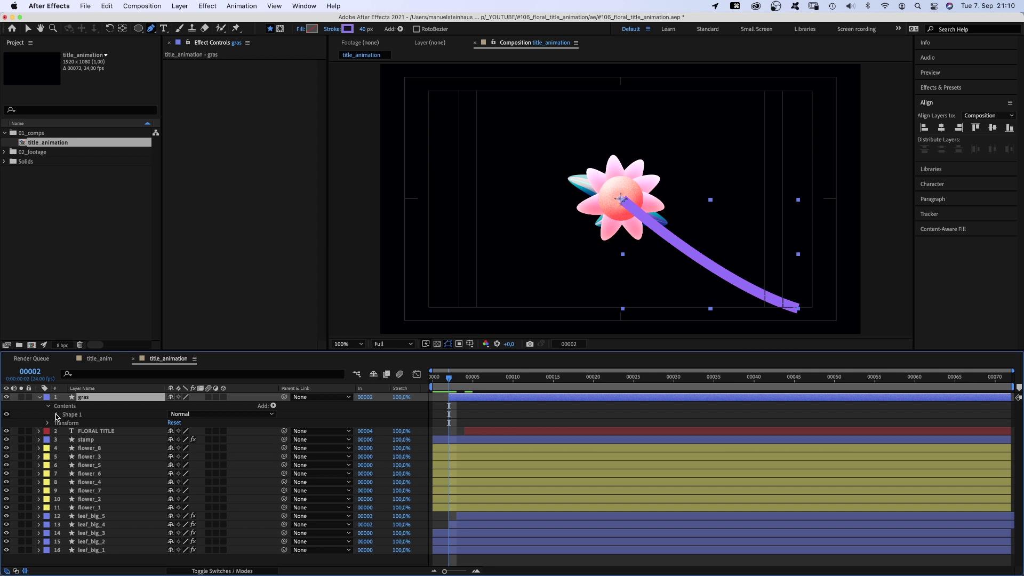
pyautogui.click(57, 414)
pyautogui.click(64, 432)
pyautogui.click(73, 509)
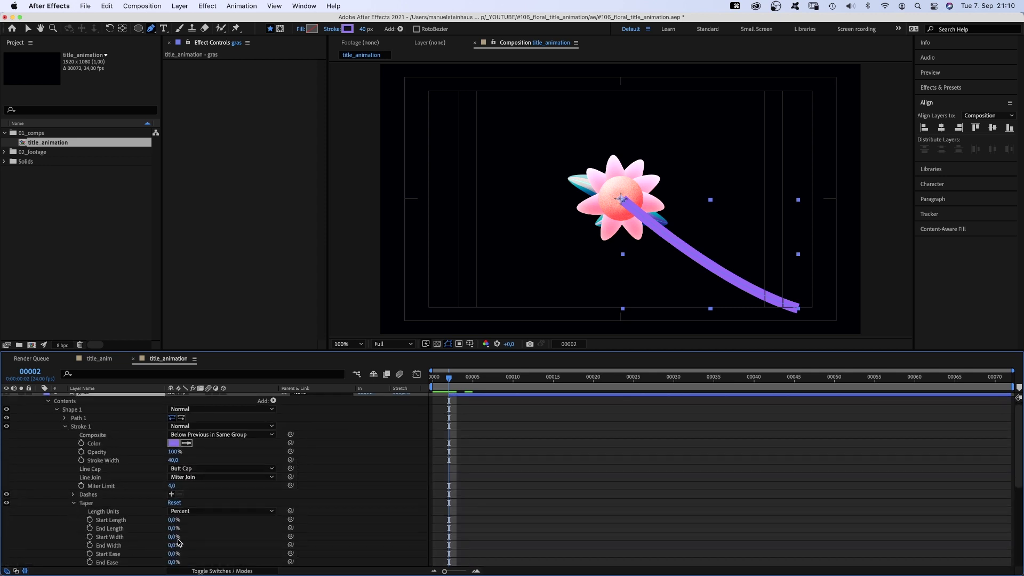
pyautogui.moveTo(178, 529); pyautogui.dragTo(327, 532)
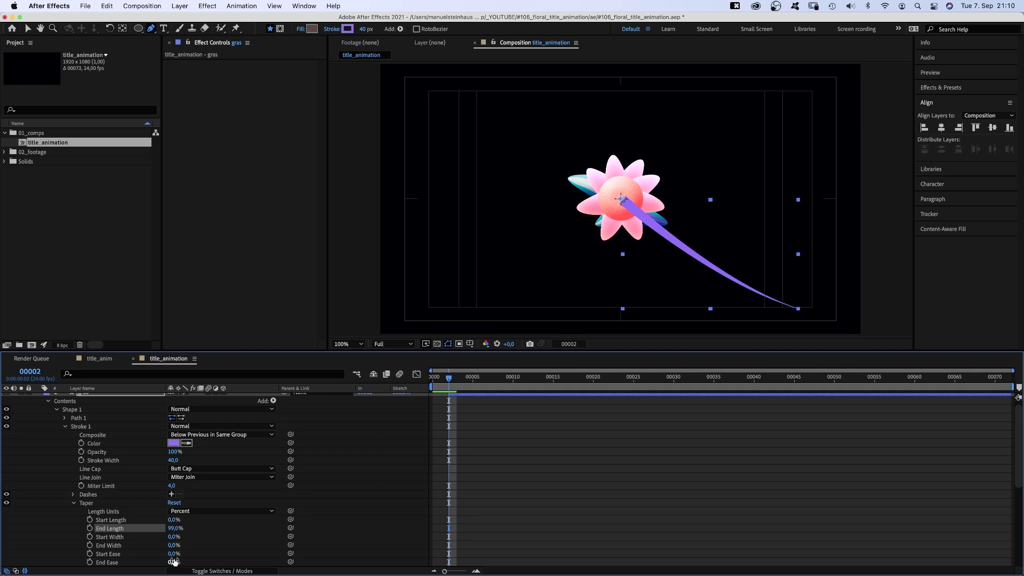
pyautogui.moveTo(174, 562); pyautogui.dragTo(182, 562)
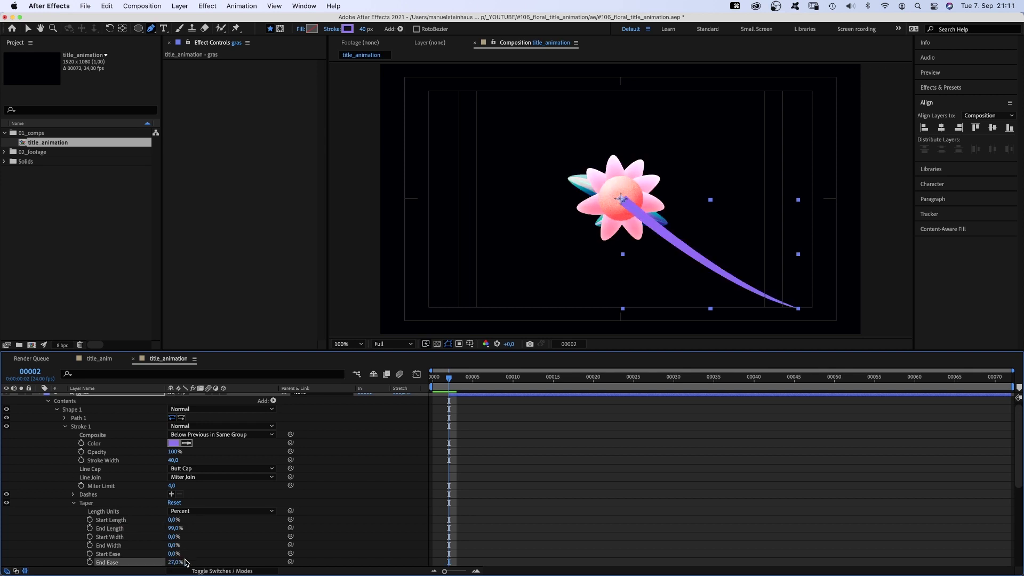
# Step: Collapse the taper and stroke groups and move the playhead to frame 24
pyautogui.click(74, 503)
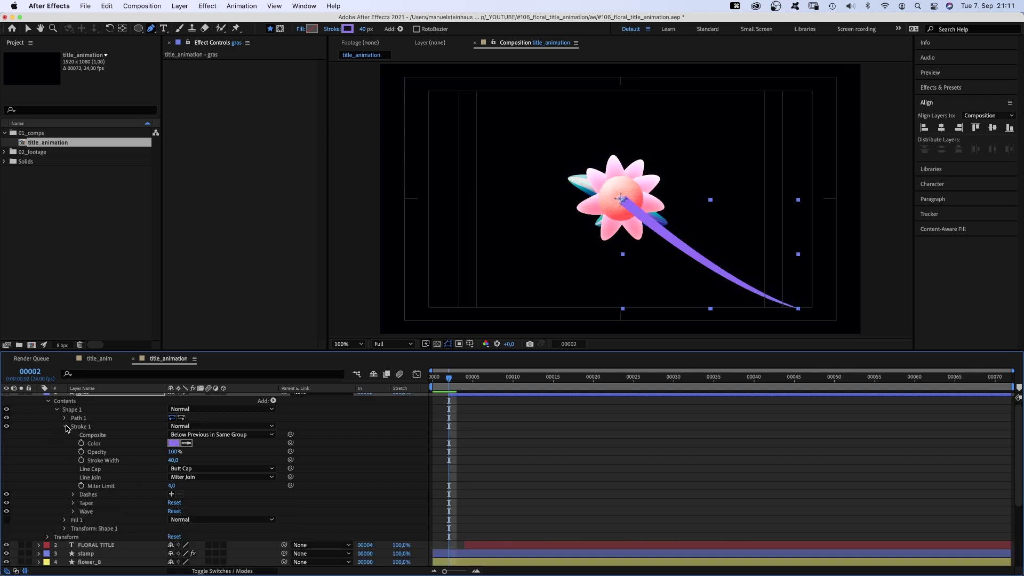
pyautogui.click(66, 426)
pyautogui.click(48, 400)
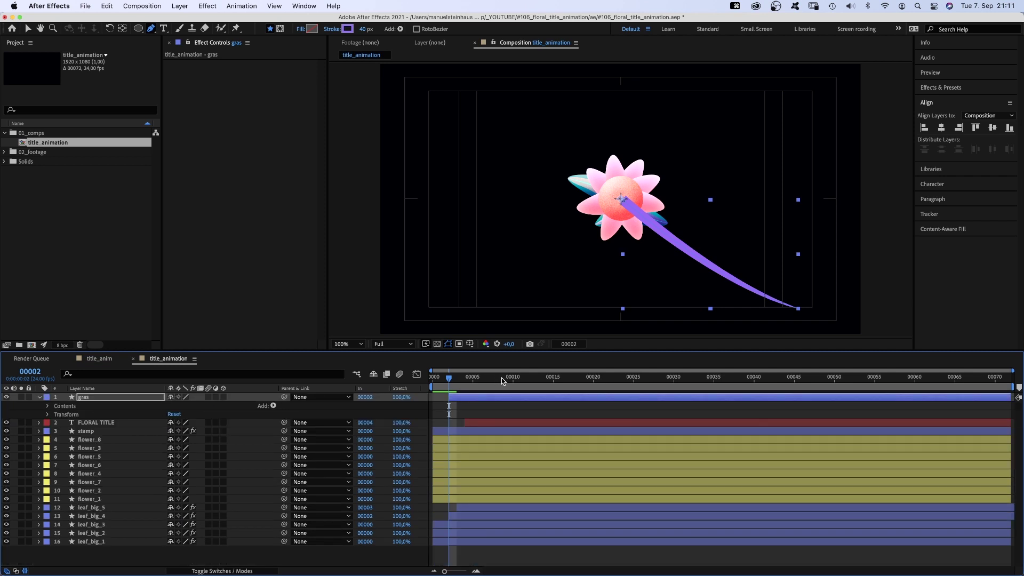
pyautogui.moveTo(502, 377); pyautogui.dragTo(625, 392)
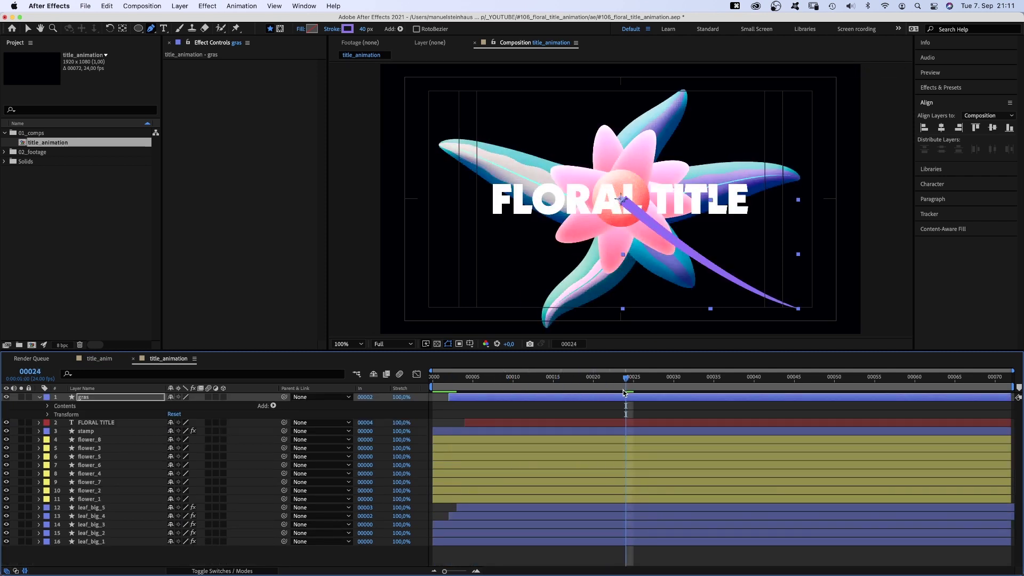
# Step: Keyframe the gras shape's Path 1 at frame 24
pyautogui.click(48, 405)
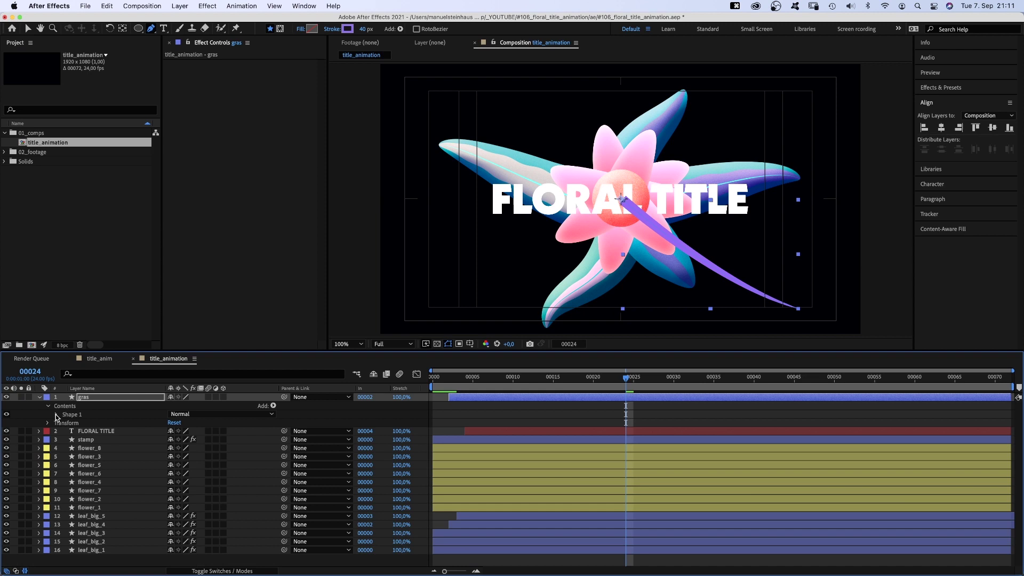
pyautogui.click(57, 414)
pyautogui.click(80, 432)
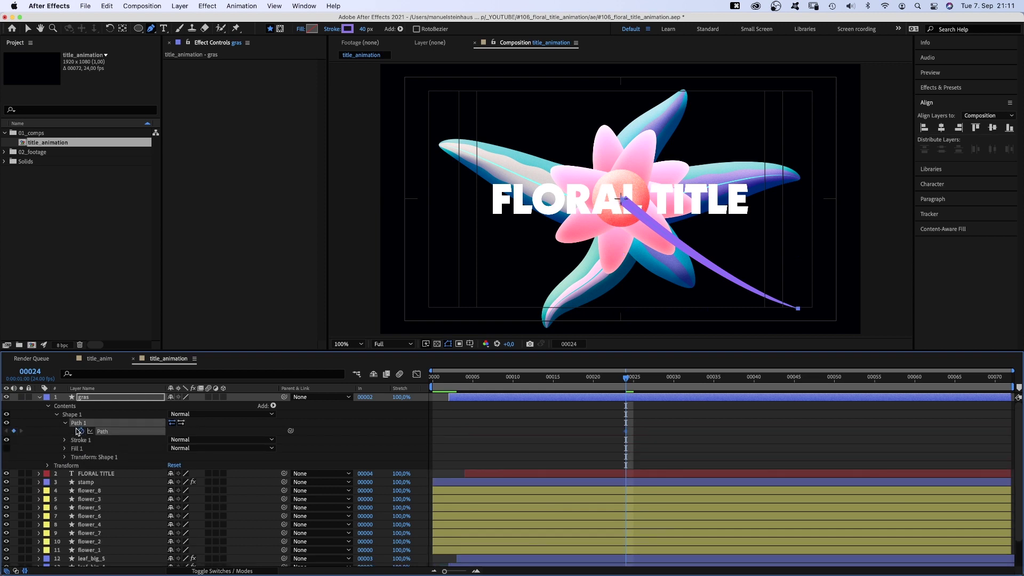
# Step: Add Trim Paths to the gras shape and keyframe its End value, then step back to around frame 12
pyautogui.click(272, 405)
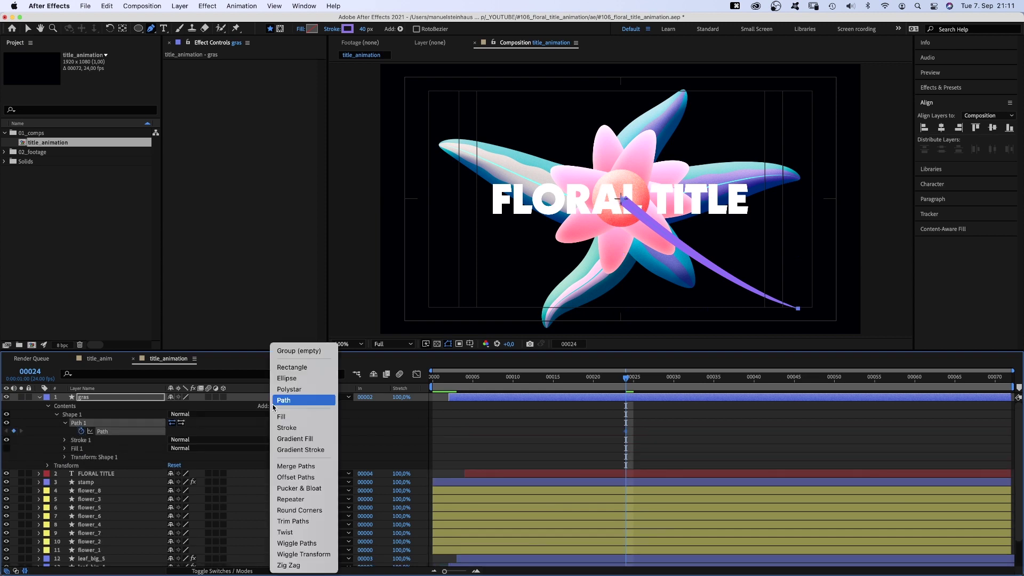
pyautogui.click(304, 520)
pyautogui.click(64, 440)
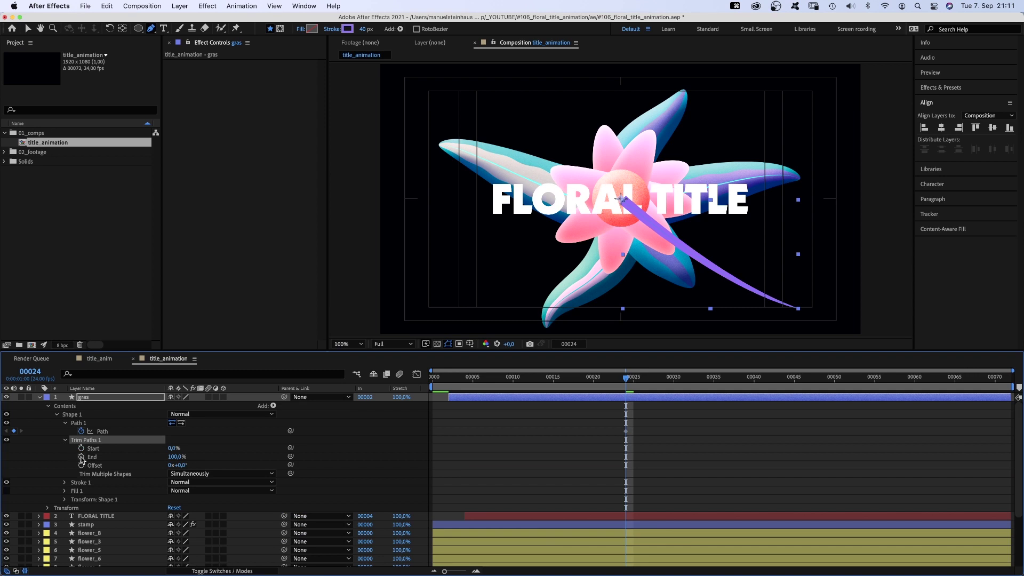
pyautogui.click(81, 457)
pyautogui.moveTo(566, 380); pyautogui.dragTo(529, 395)
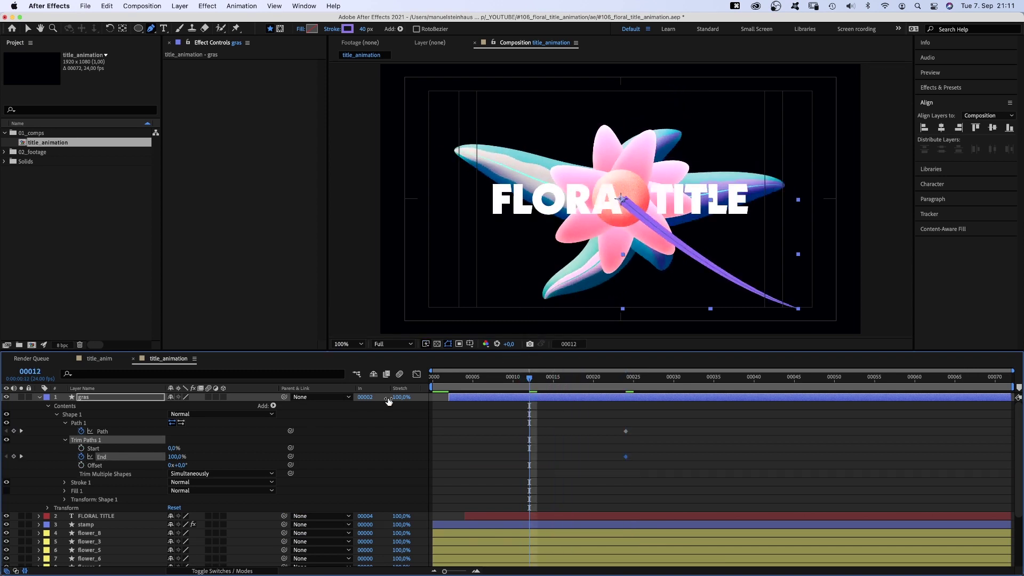
# Step: Reshape the path mid-animation, pulling the stroke's end point up over the flower
pyautogui.click(101, 431)
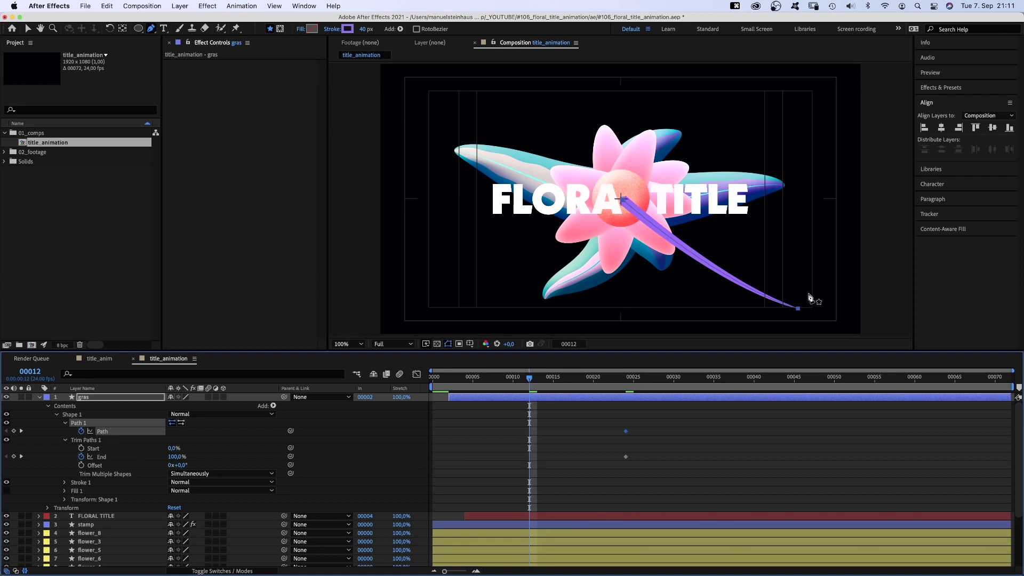
pyautogui.press('v')
pyautogui.moveTo(797, 309)
pyautogui.mouseDown()
pyautogui.moveTo(701, 240)
pyautogui.moveTo(673, 272)
pyautogui.mouseUp()
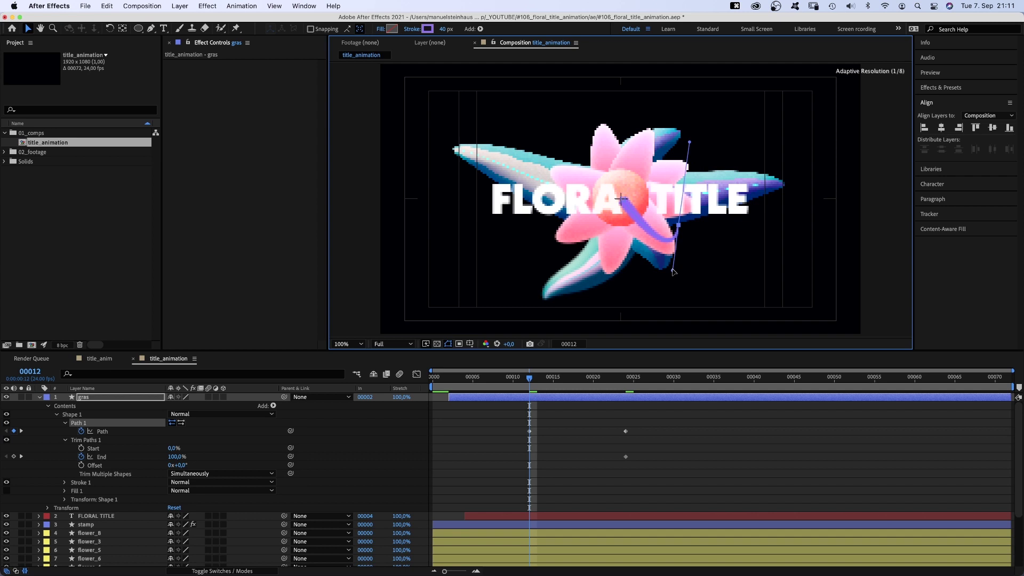
pyautogui.moveTo(678, 227); pyautogui.dragTo(668, 192)
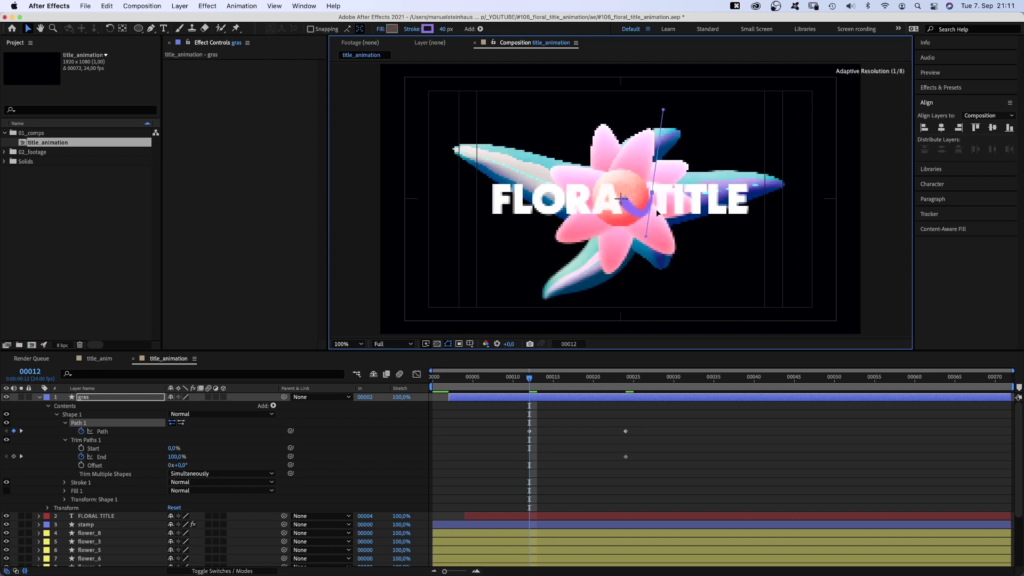
pyautogui.moveTo(645, 236); pyautogui.dragTo(659, 233)
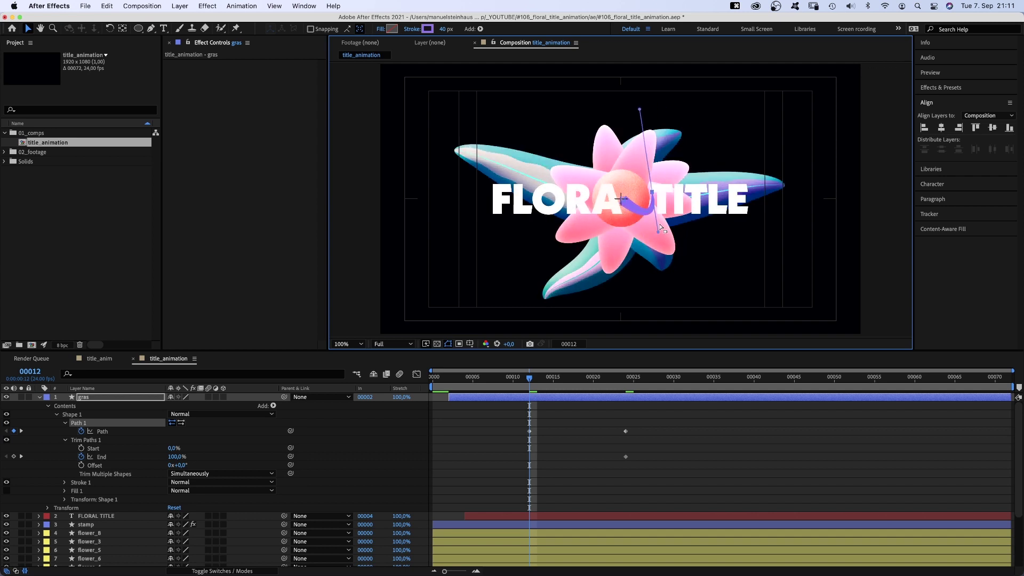
# Step: Set Trim Paths End to 0% at frame 2 and Easy Ease the path and trim keyframes
pyautogui.moveTo(525, 375); pyautogui.dragTo(448, 378)
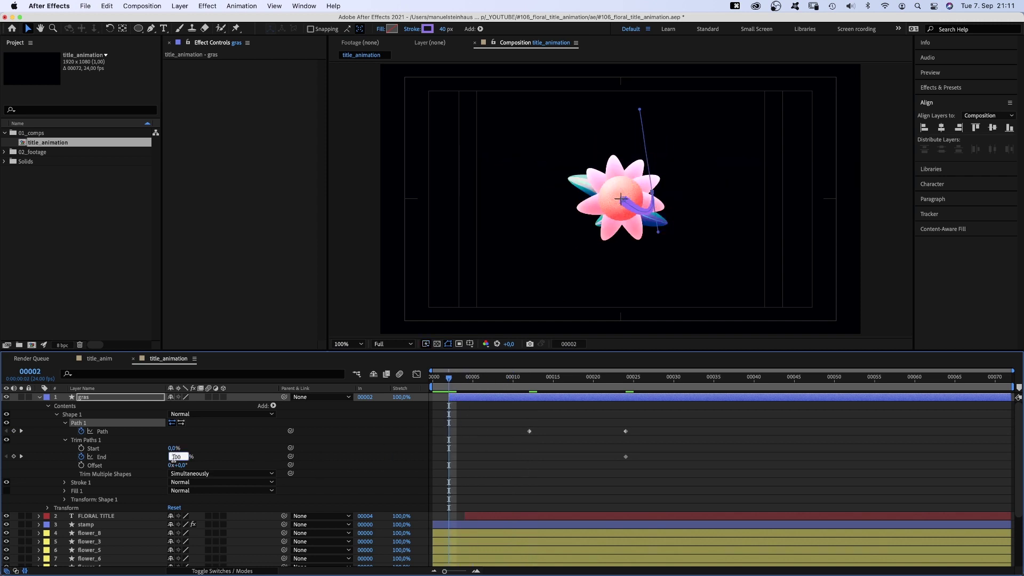
pyautogui.write('0')
pyautogui.press('Return')
pyautogui.moveTo(659, 415); pyautogui.dragTo(453, 469)
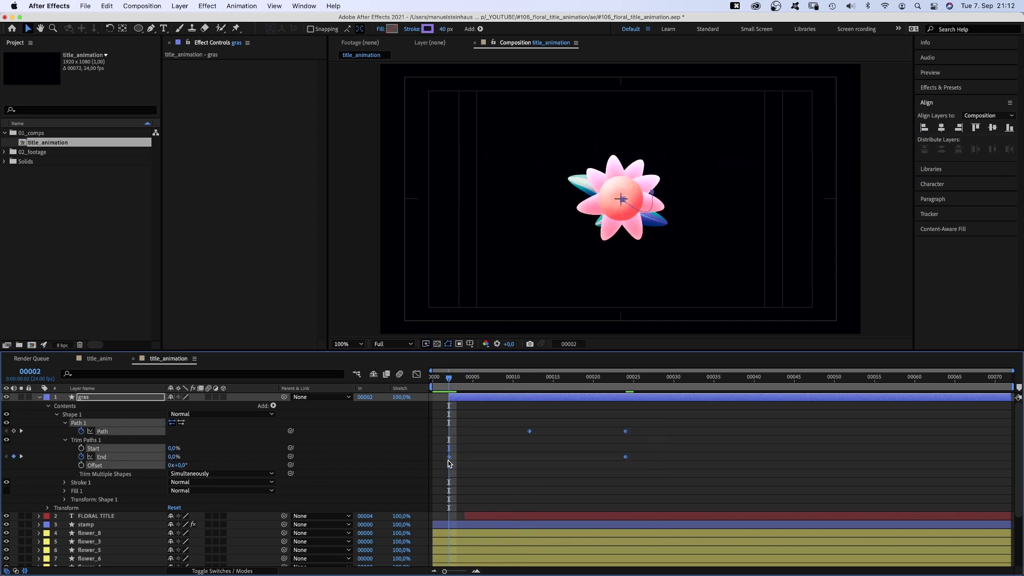
pyautogui.rightClick(449, 461)
pyautogui.moveTo(496, 564)
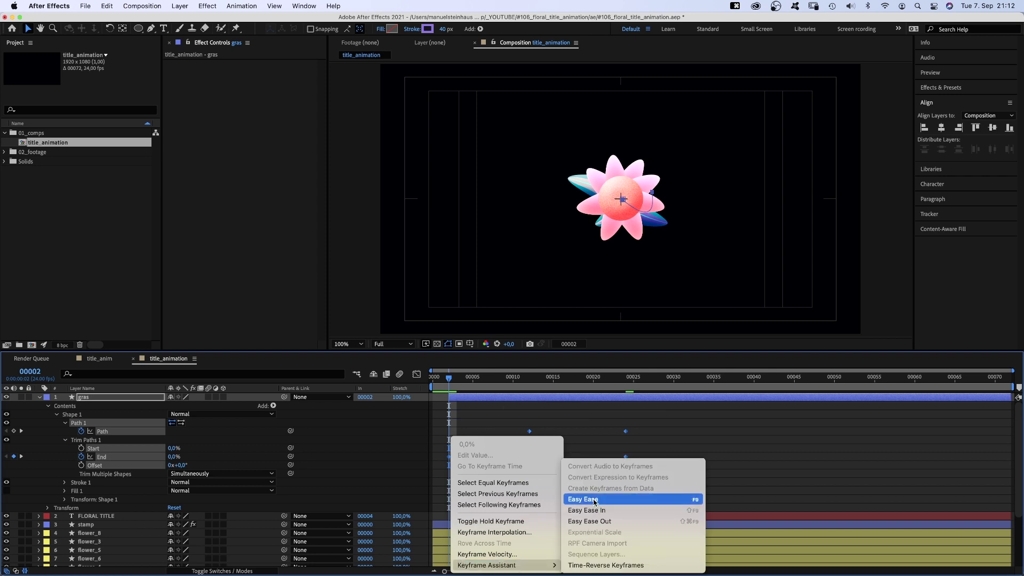
pyautogui.click(595, 503)
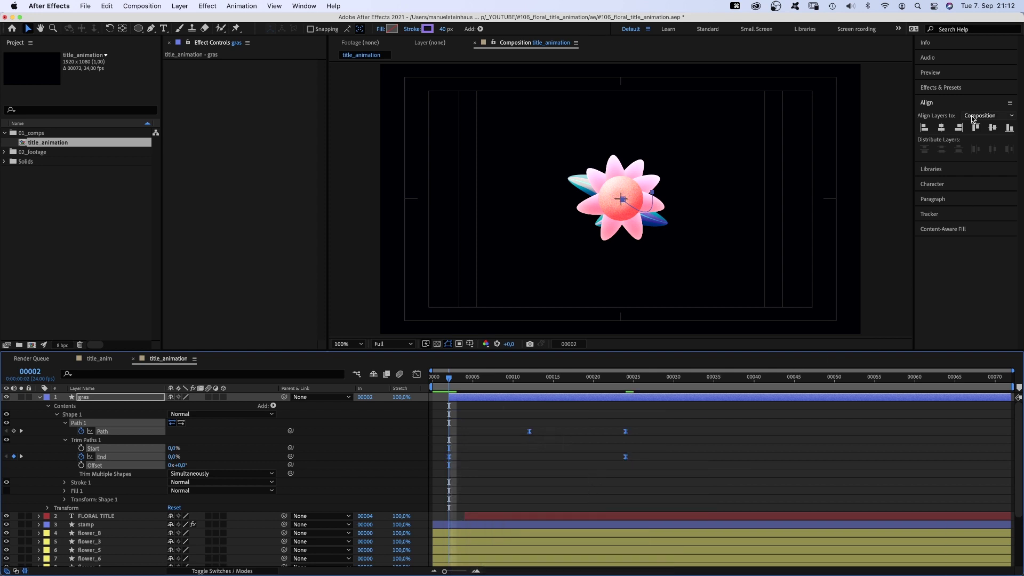
# Step: Search the Effects & Presets panel for 'cc' effects
pyautogui.click(958, 84)
pyautogui.click(942, 103)
pyautogui.write('cc ')
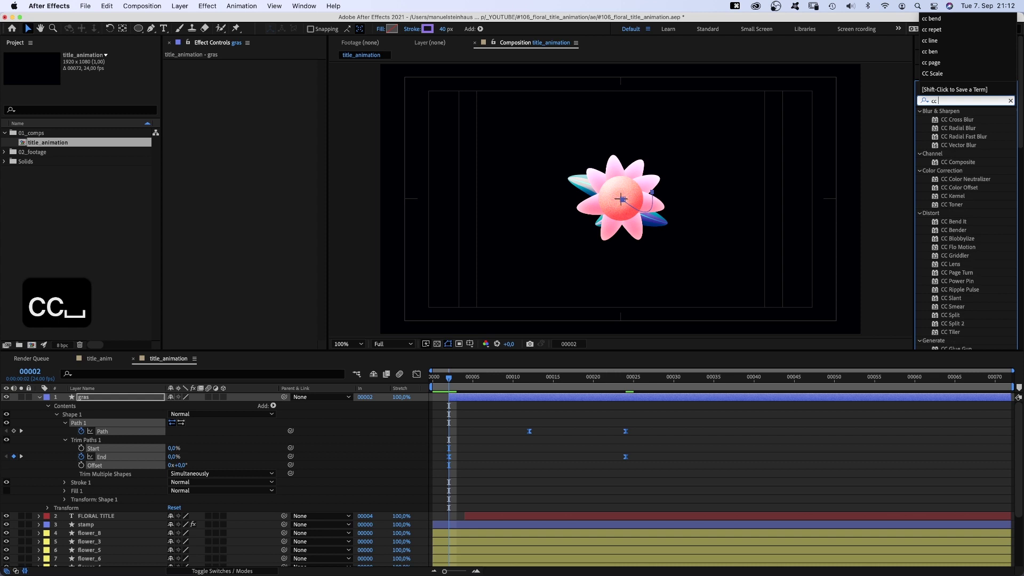
pyautogui.write('bend')
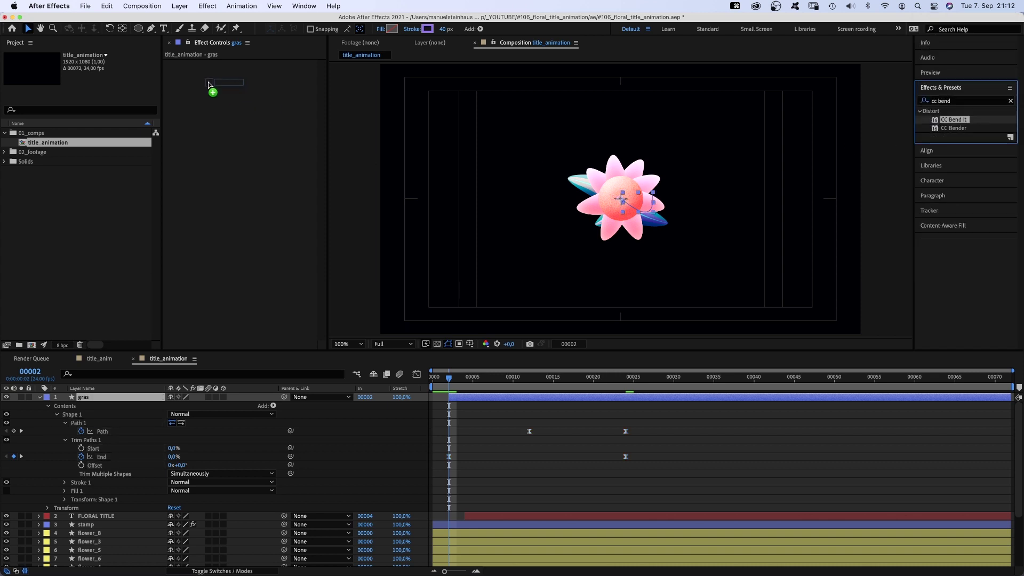
# Step: Apply CC Bend It to gras with Start near the flower centre and End toward the lower right, then preview
pyautogui.moveTo(952, 118); pyautogui.dragTo(204, 83)
pyautogui.click(626, 377)
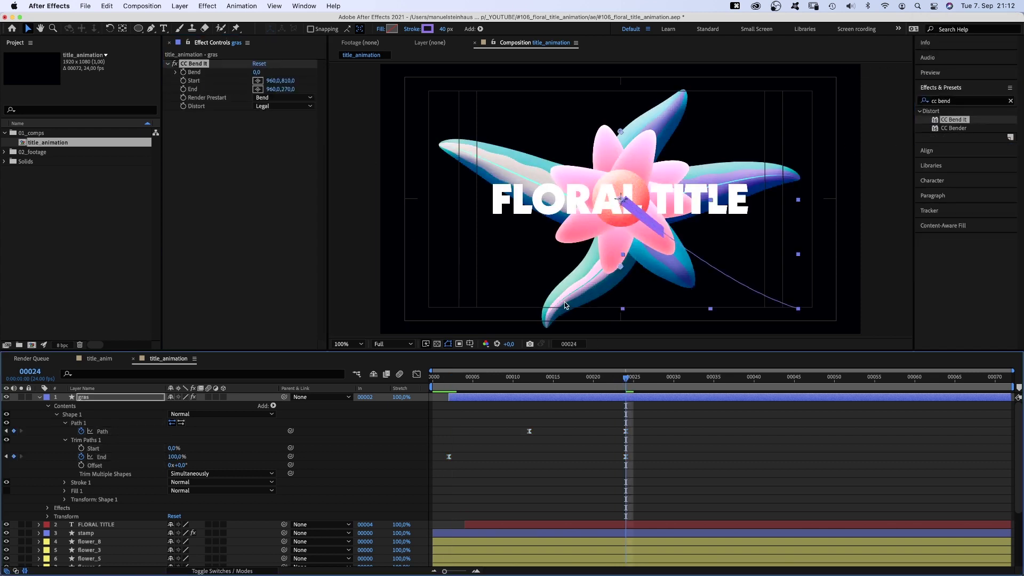
pyautogui.click(258, 80)
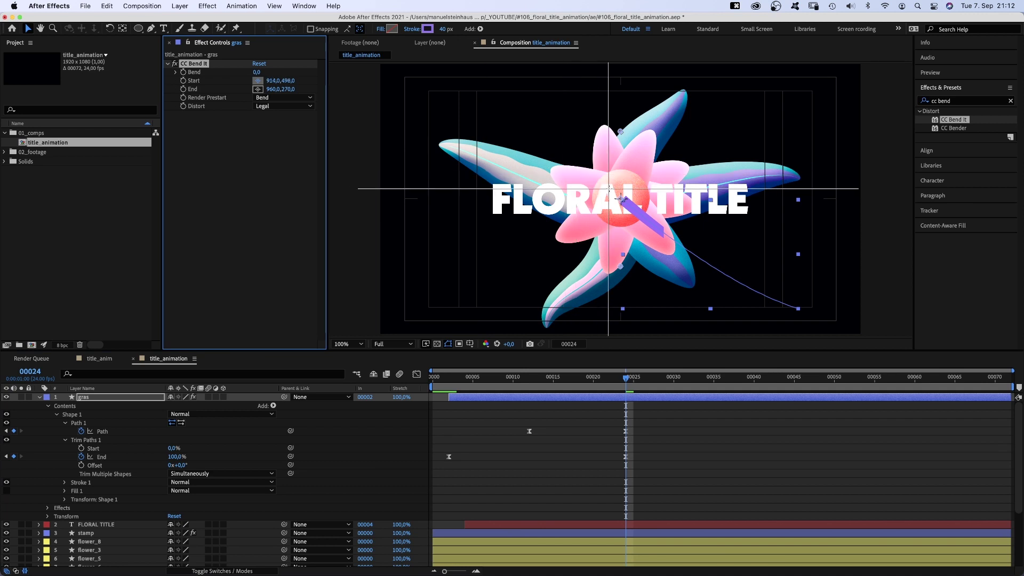
pyautogui.click(607, 192)
pyautogui.click(258, 88)
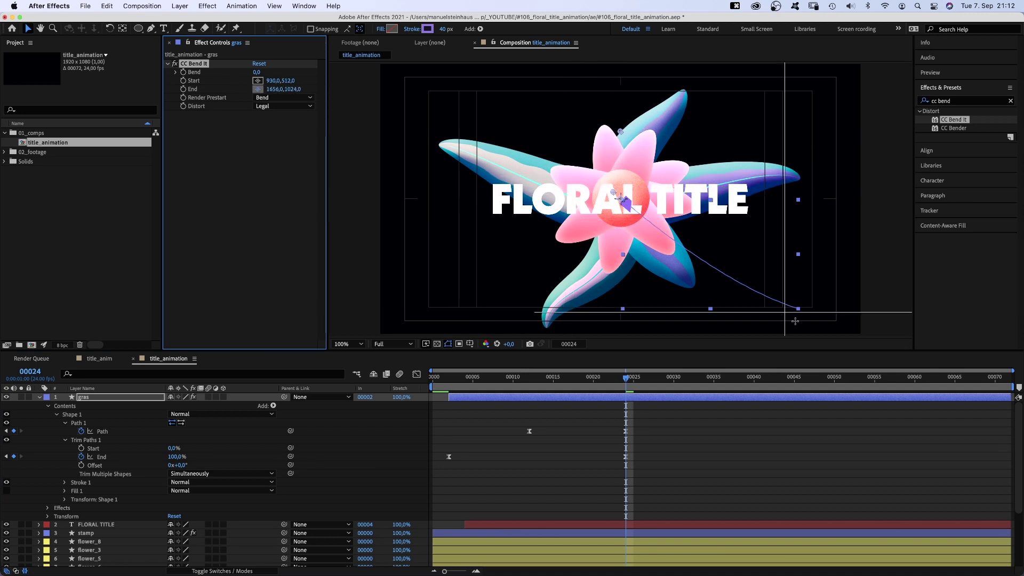
pyautogui.click(815, 319)
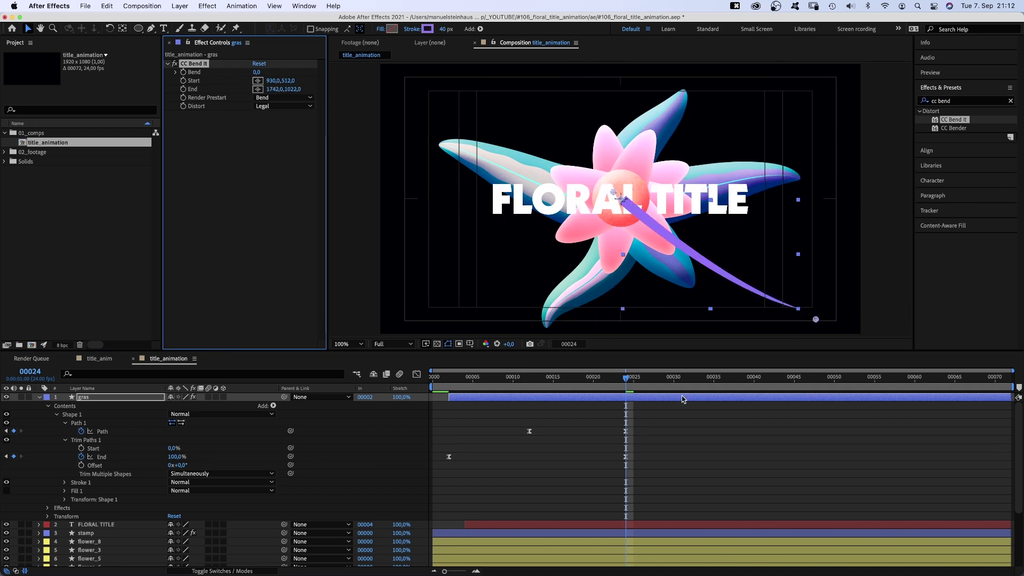
pyautogui.press('space')
pyautogui.press('space')
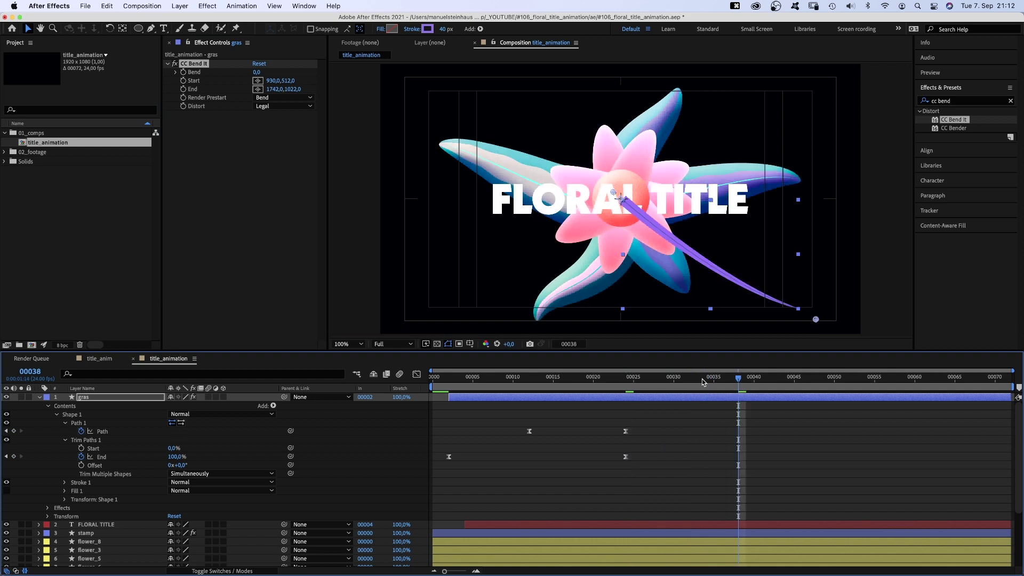
# Step: Keyframe CC Bend It Bend at -3 (frame 31), 5 (frame 24) and -12 (frame 16)
pyautogui.click(183, 74)
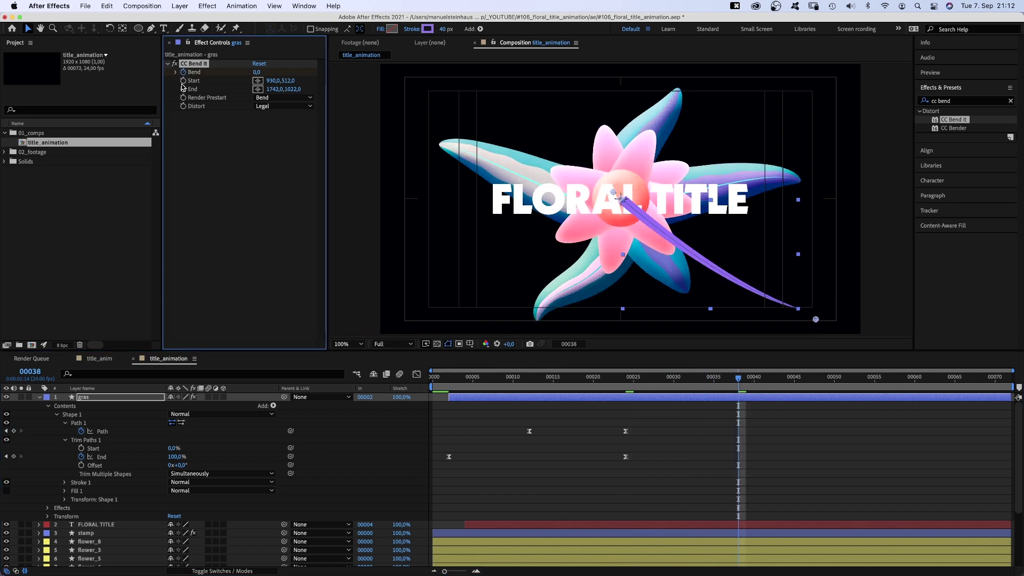
pyautogui.click(93, 400)
pyautogui.press('u')
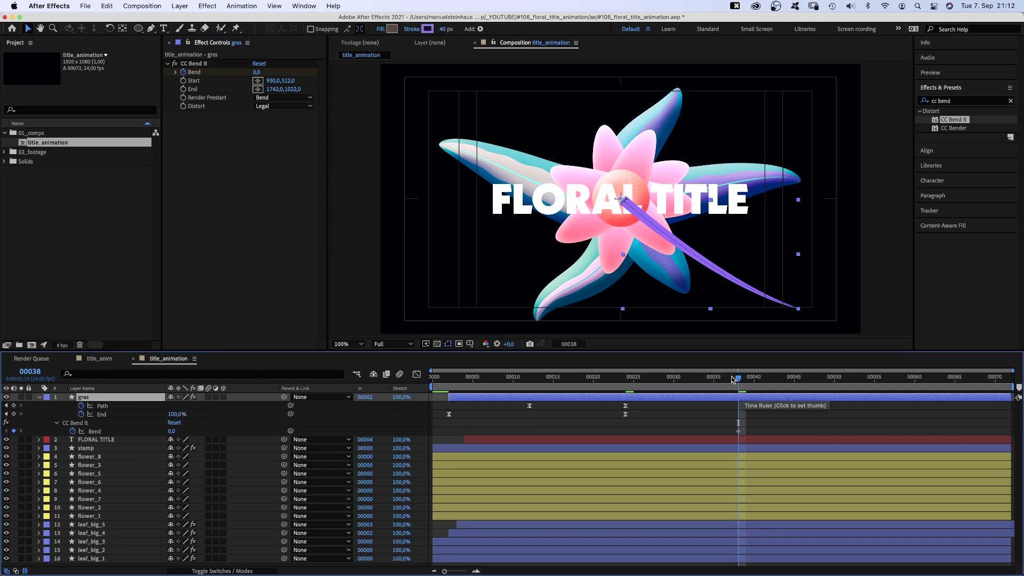
pyautogui.moveTo(733, 380); pyautogui.dragTo(682, 376)
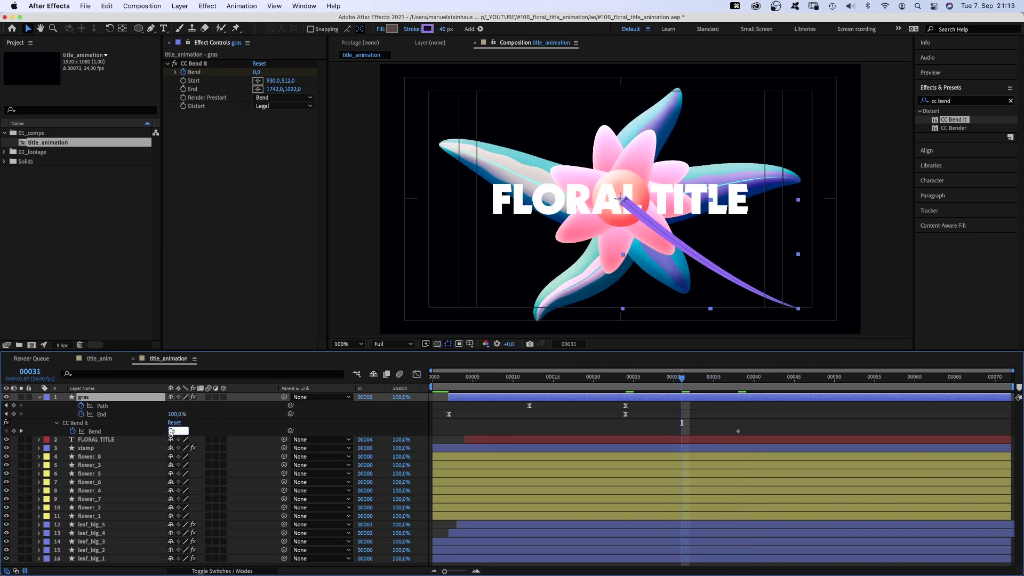
pyautogui.write('-3')
pyautogui.press('Return')
pyautogui.click(625, 378)
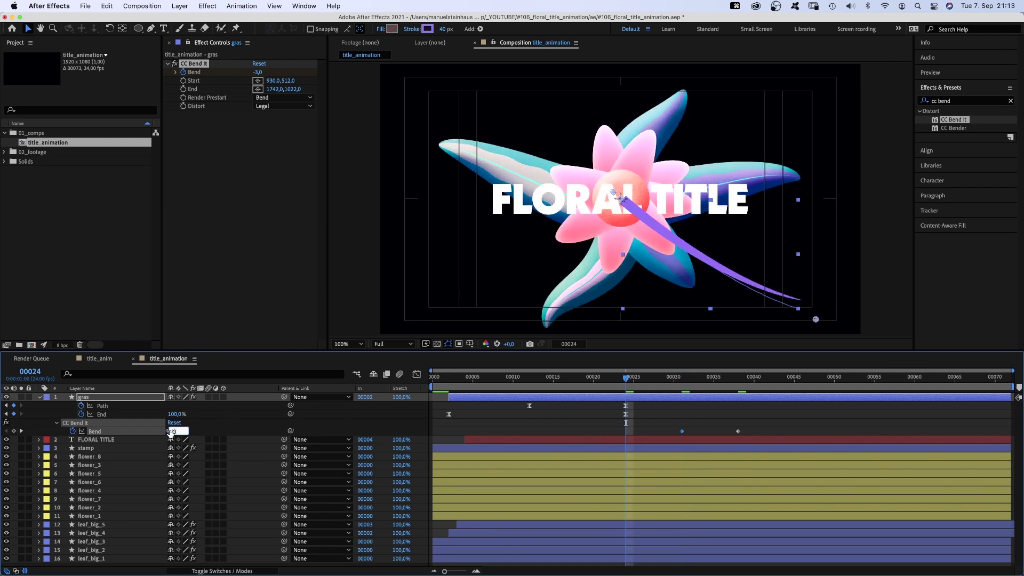
pyautogui.write('5')
pyautogui.press('Return')
pyautogui.click(560, 377)
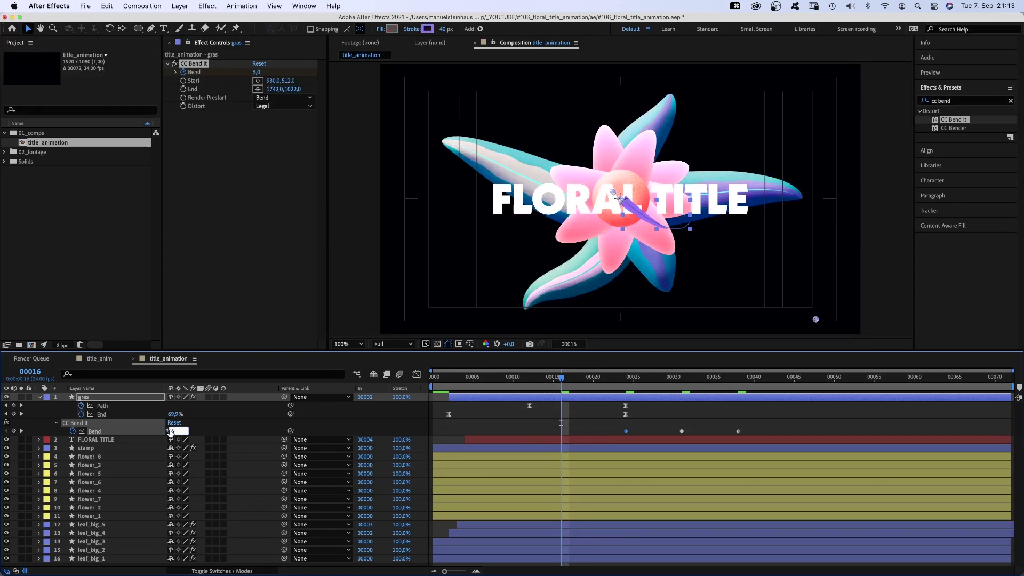
pyautogui.write('-12')
pyautogui.press('Return')
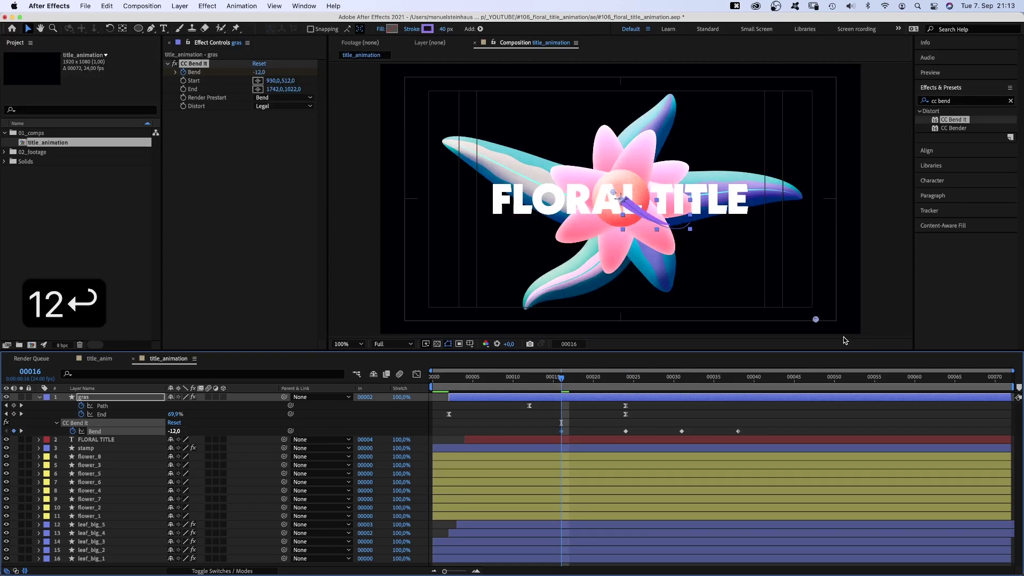
# Step: Easy Ease the Bend keyframes
pyautogui.rightClick(562, 432)
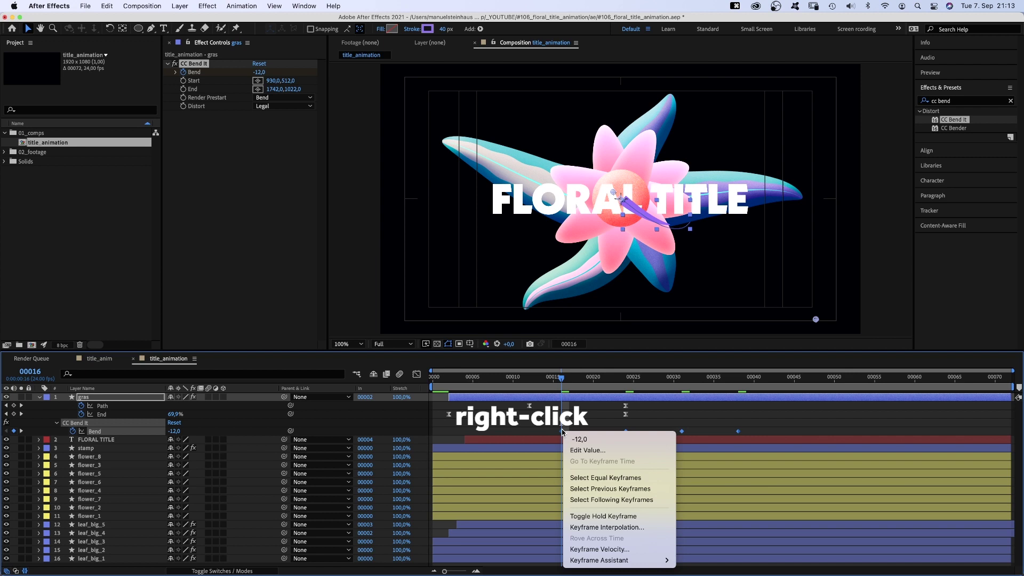
pyautogui.click(717, 511)
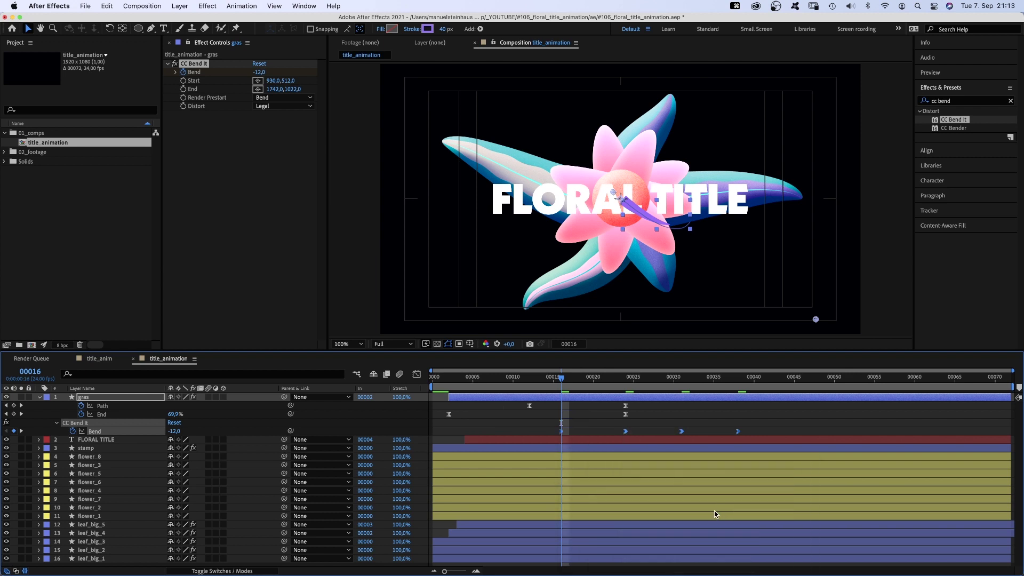
# Step: Pre-compose gras into gras Comp 1, move it below all other layers and play back
pyautogui.press('u')
pyautogui.rightClick(89, 397)
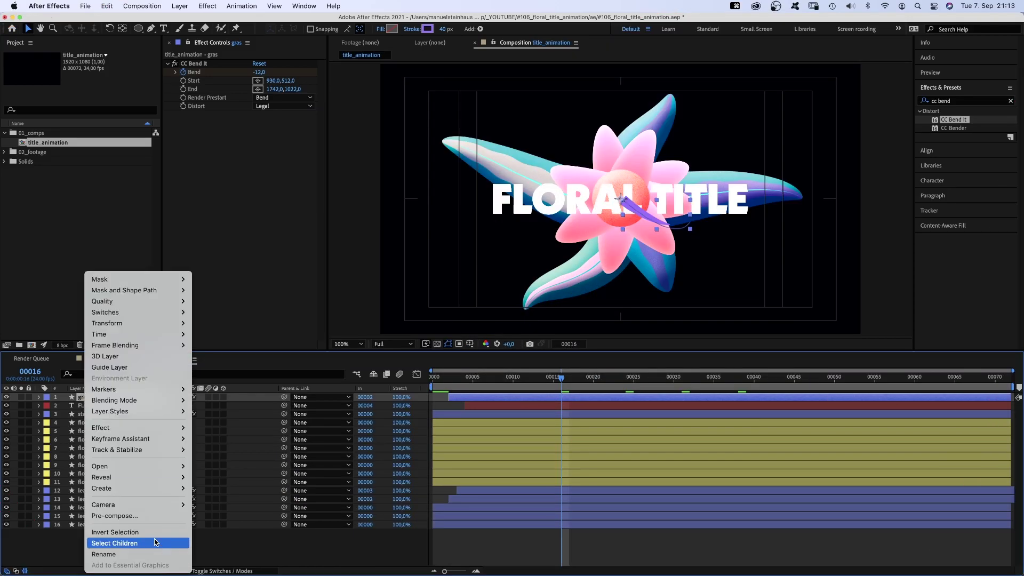
pyautogui.click(154, 517)
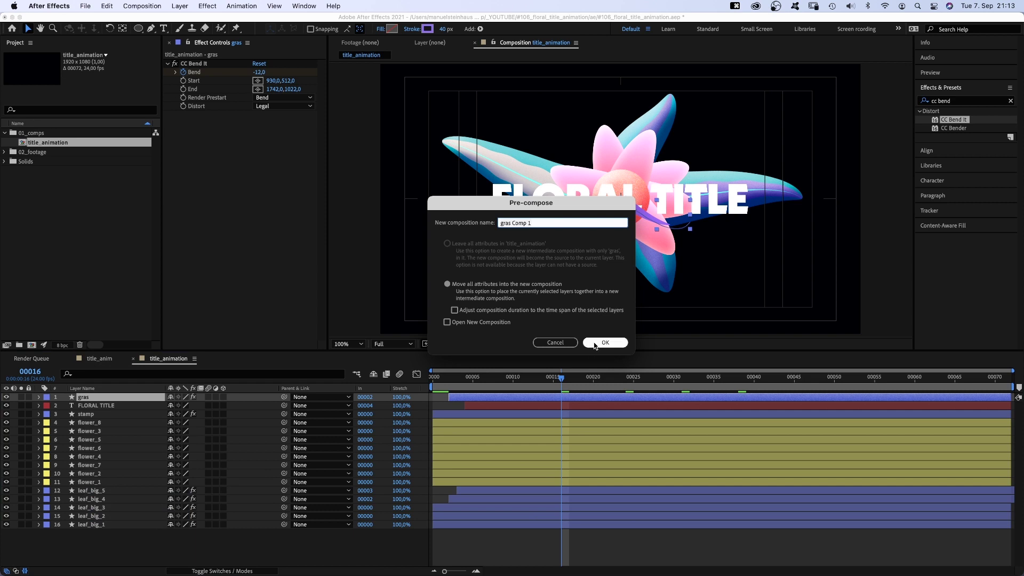
pyautogui.click(595, 346)
pyautogui.moveTo(91, 397); pyautogui.dragTo(97, 528)
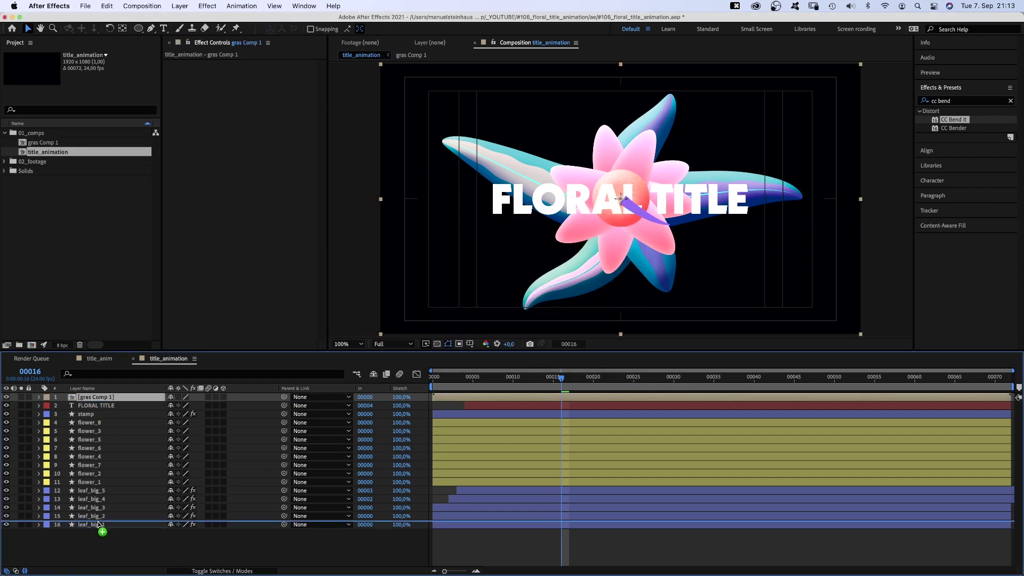
pyautogui.press('0')
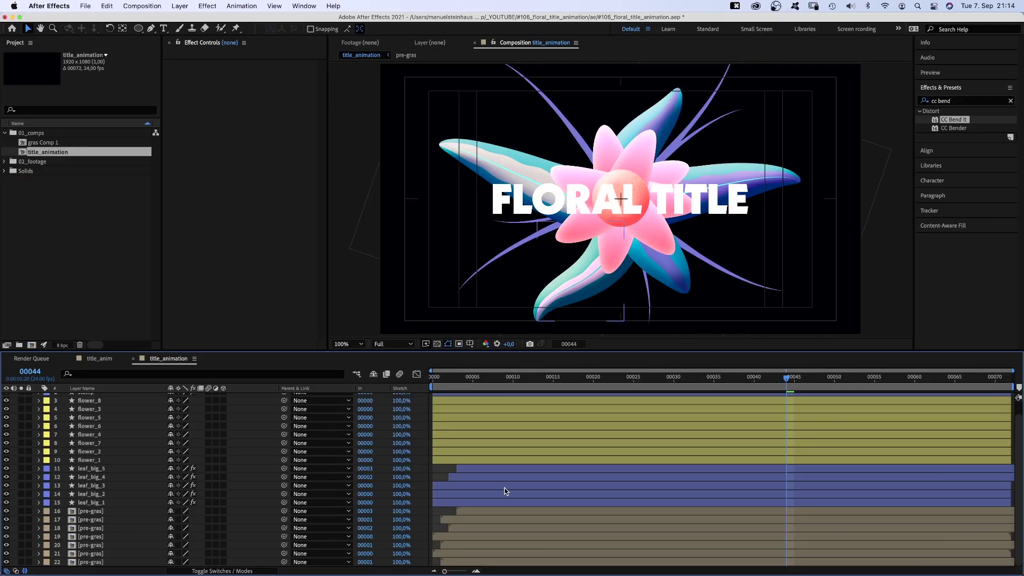
# Step: Show Rotation and Scale of the seven pre-gras layers (16–22) and preview the radiating strokes
pyautogui.click(507, 512)
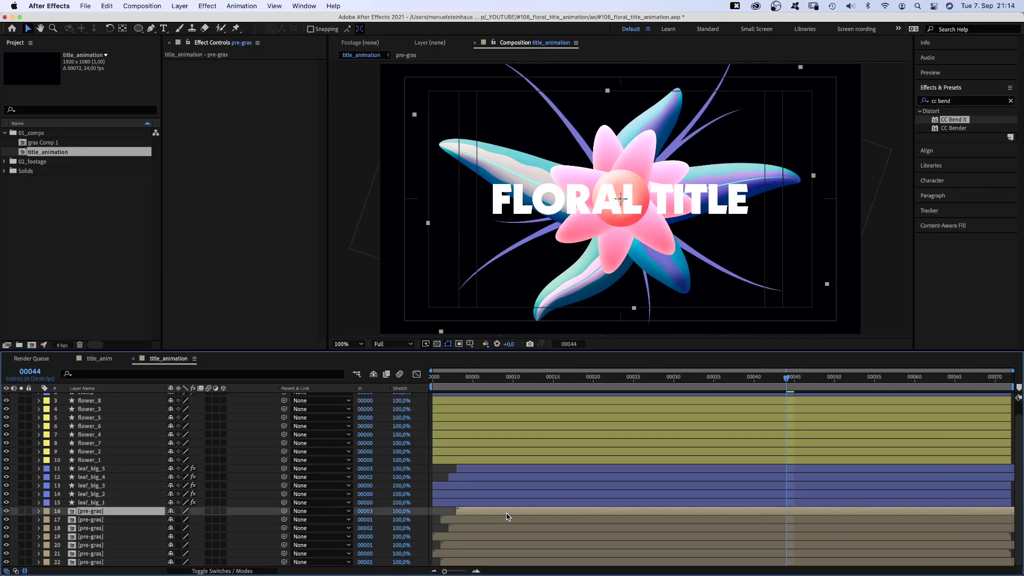
pyautogui.keyDown('shift'); pyautogui.click(498, 561); pyautogui.keyUp('shift')
pyautogui.press('r')
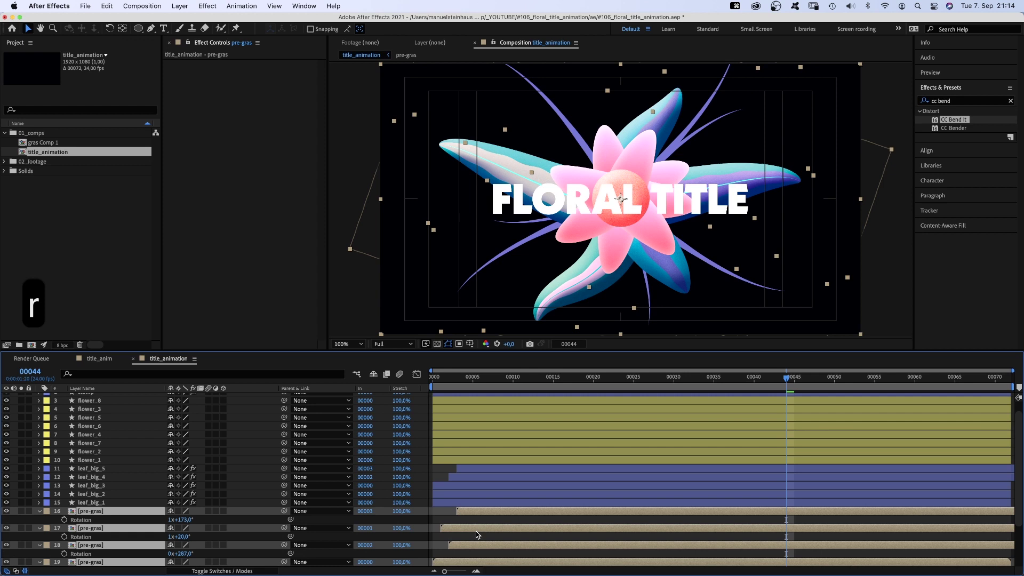
pyautogui.hotkey('shift', 's')
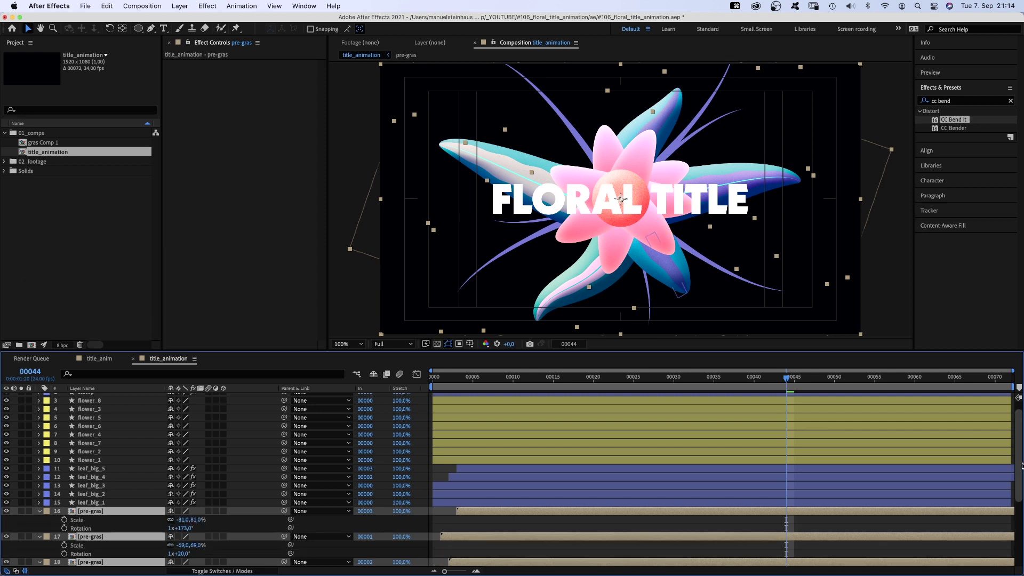
pyautogui.scroll(-5, 1020, 505)
pyautogui.moveTo(1020, 505); pyautogui.dragTo(1020, 537)
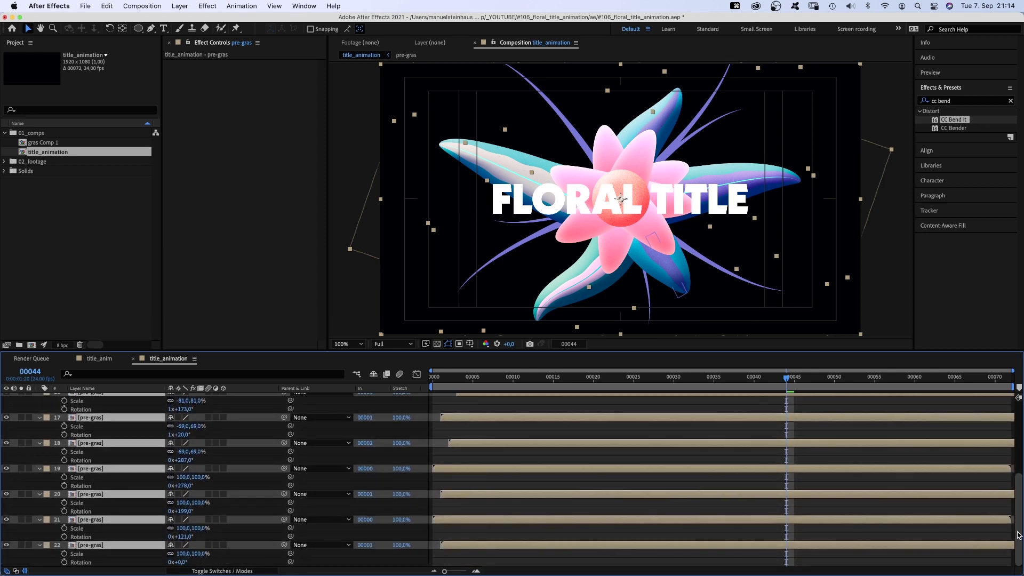
pyautogui.scroll(1, 1019, 536)
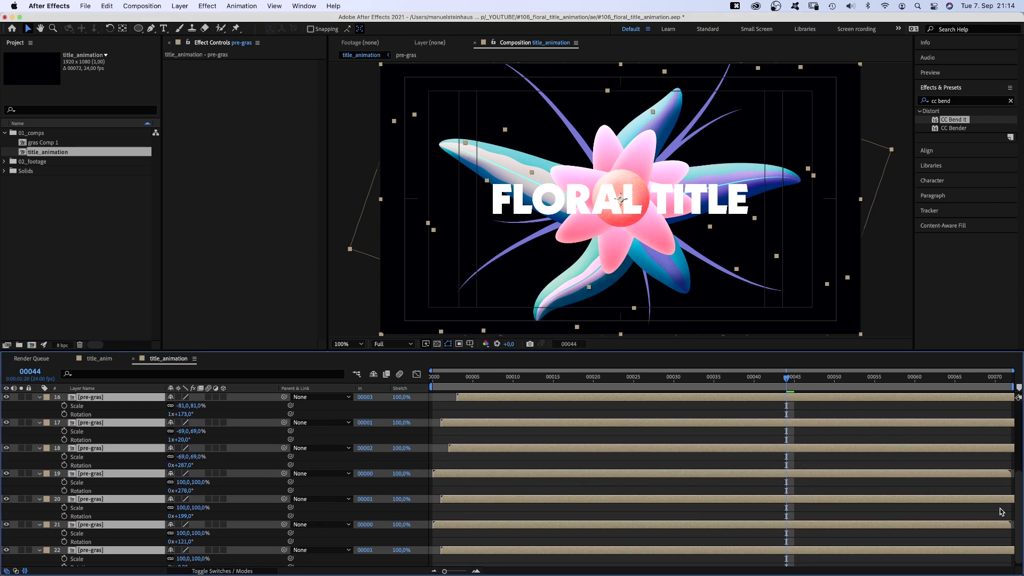
pyautogui.press('space')
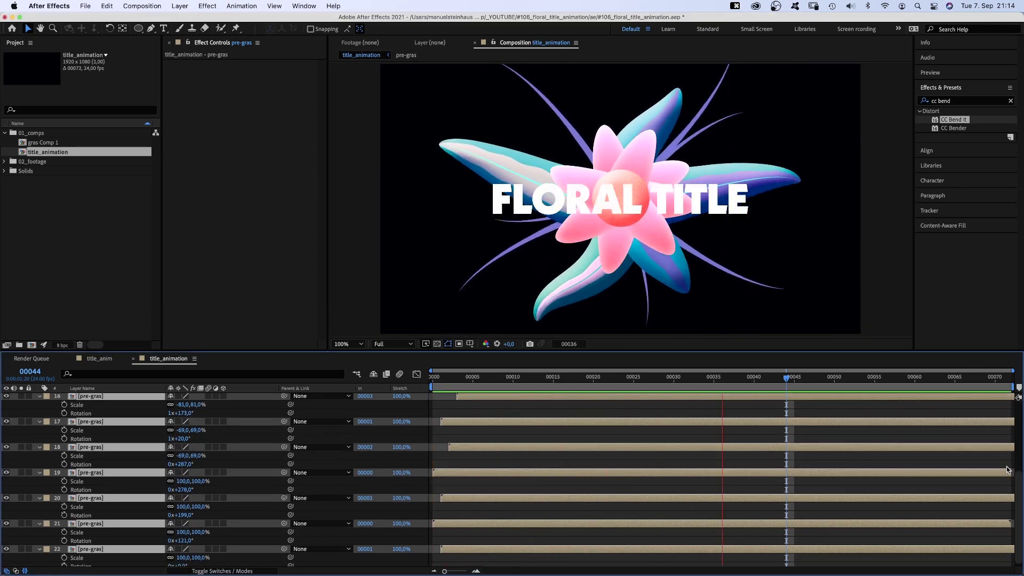